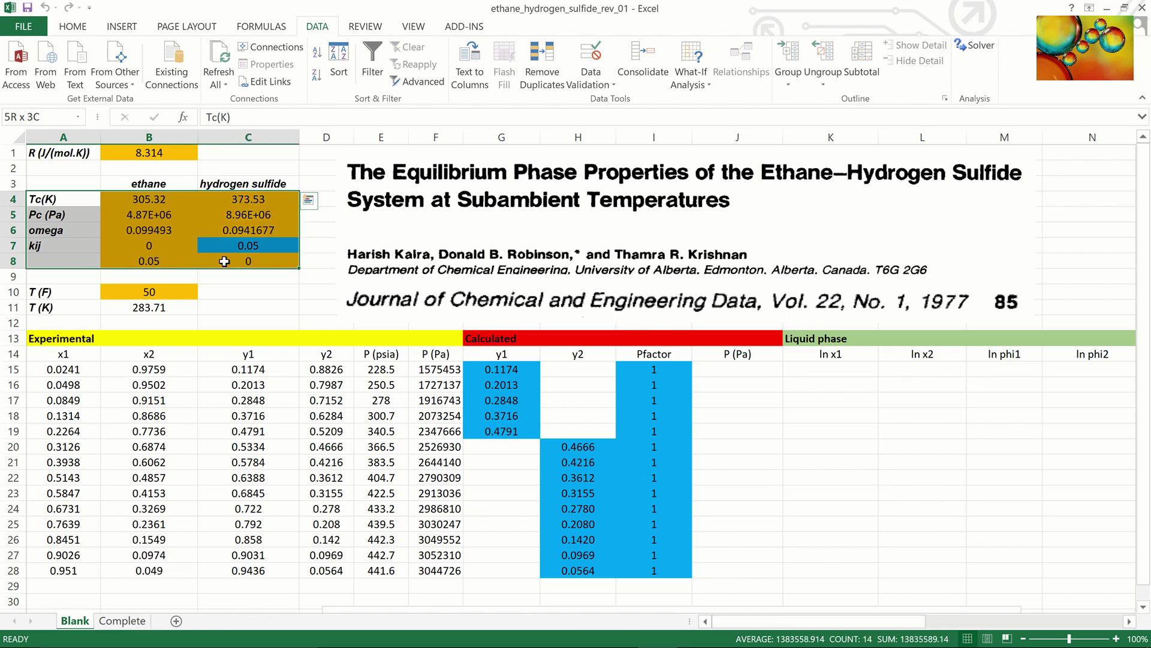
# - Set the kij interaction parameter in C7 to 0.06 and check the linked kij cell B8
pyautogui.click(336, 250)
pyautogui.click(272, 243)
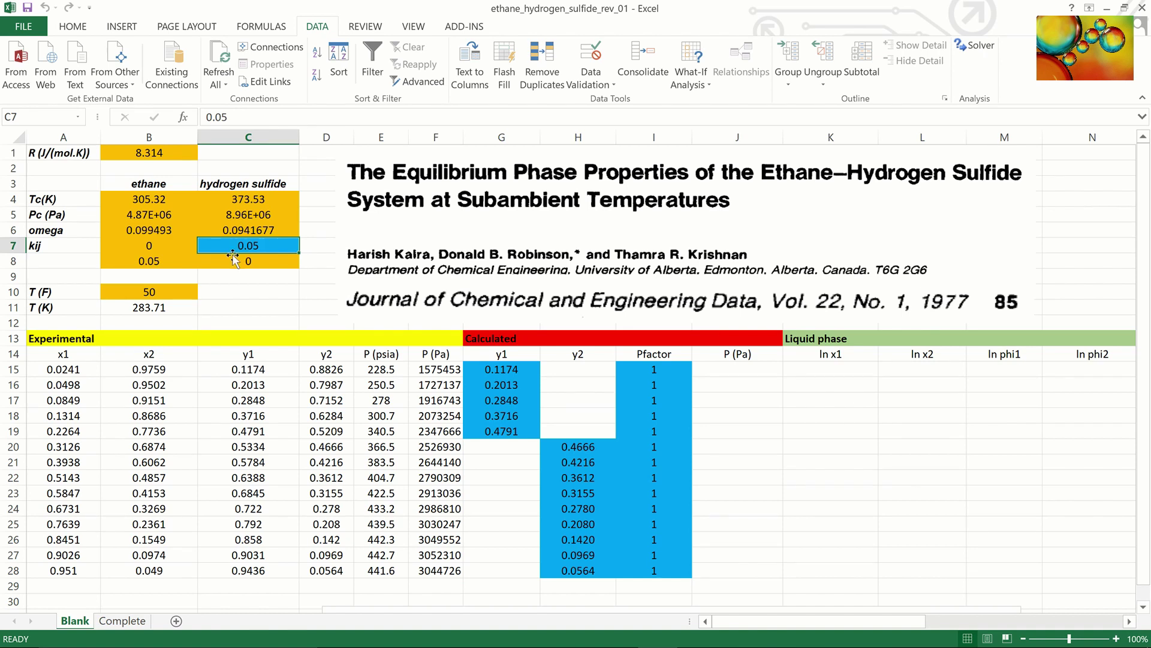
pyautogui.click(161, 260)
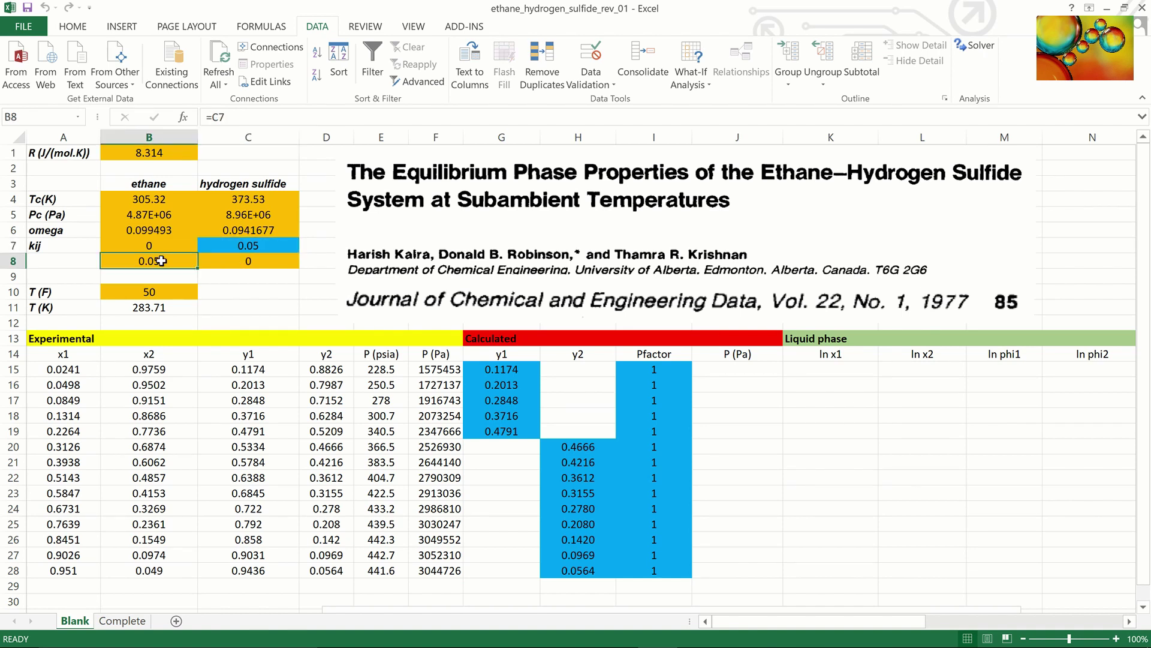
pyautogui.click(238, 247)
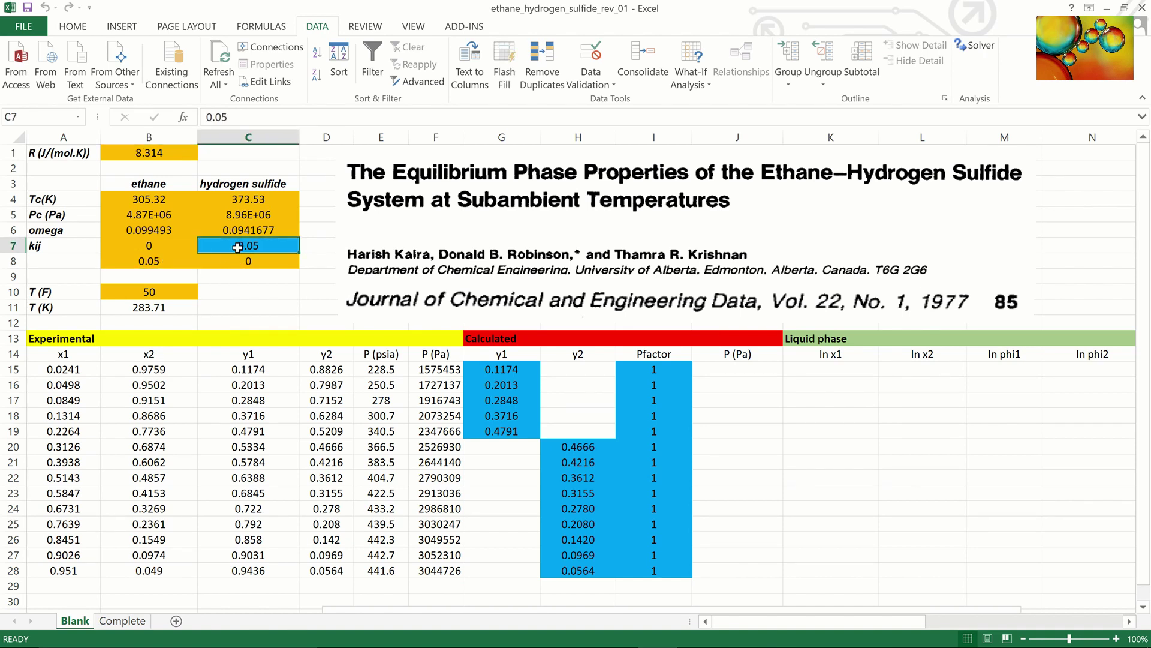
pyautogui.write('0.0')
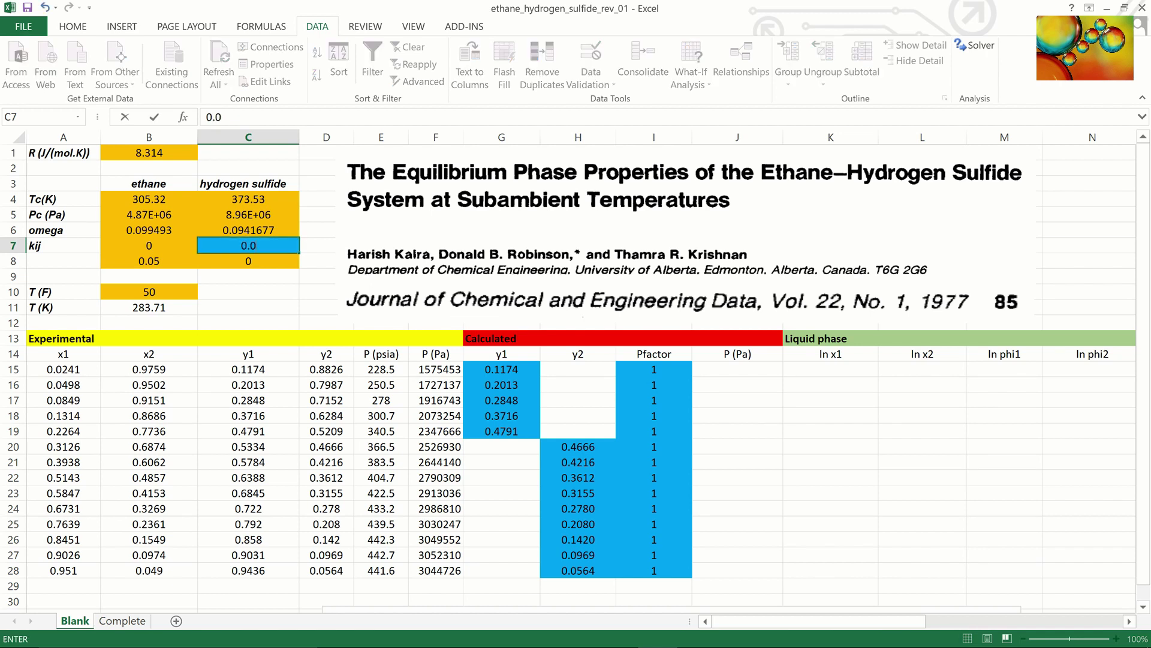
pyautogui.write('6')
pyautogui.press('Return')
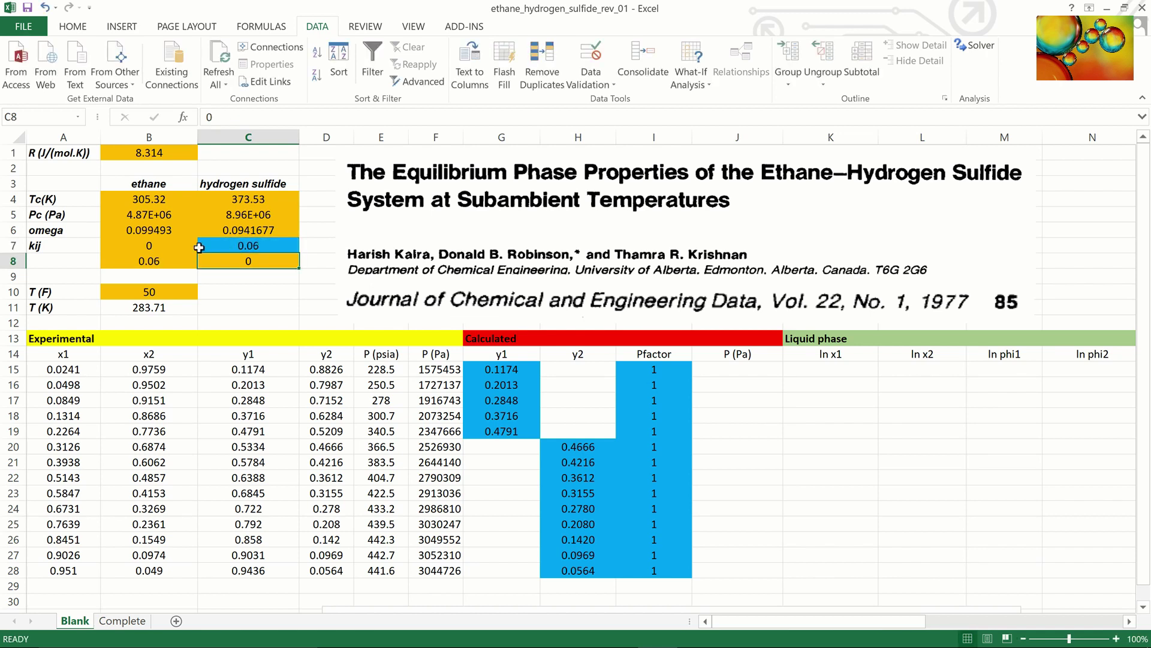
pyautogui.click(160, 262)
# - Set the kij interaction parameter in C7 back to 0.05
pyautogui.click(222, 245)
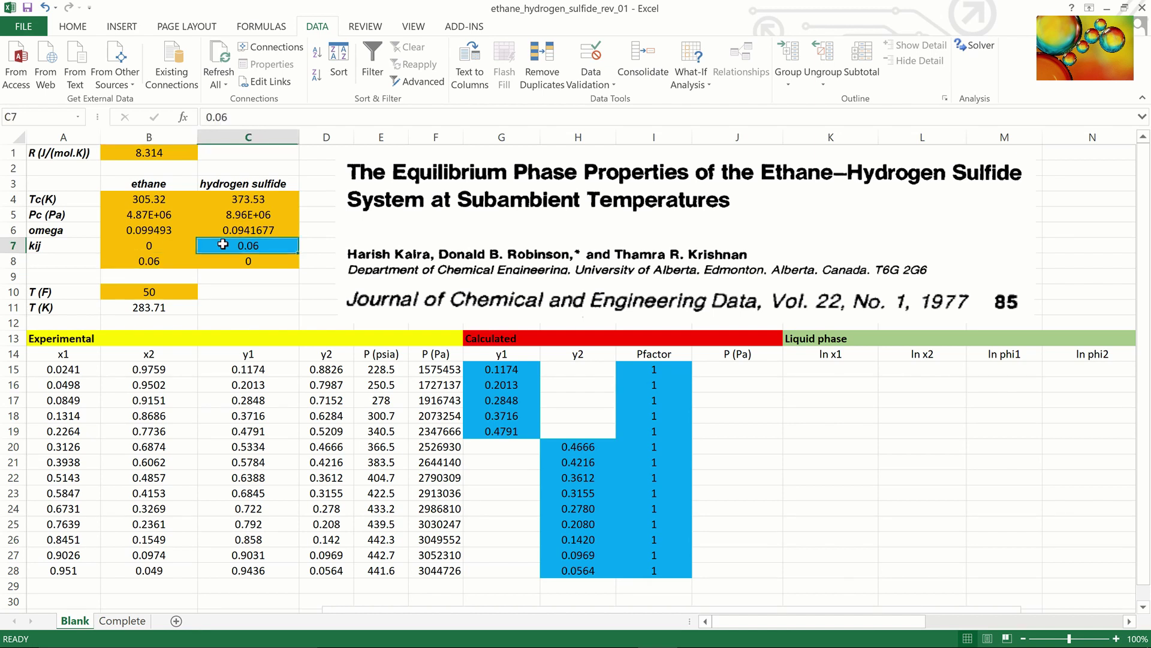
pyautogui.write('0.05')
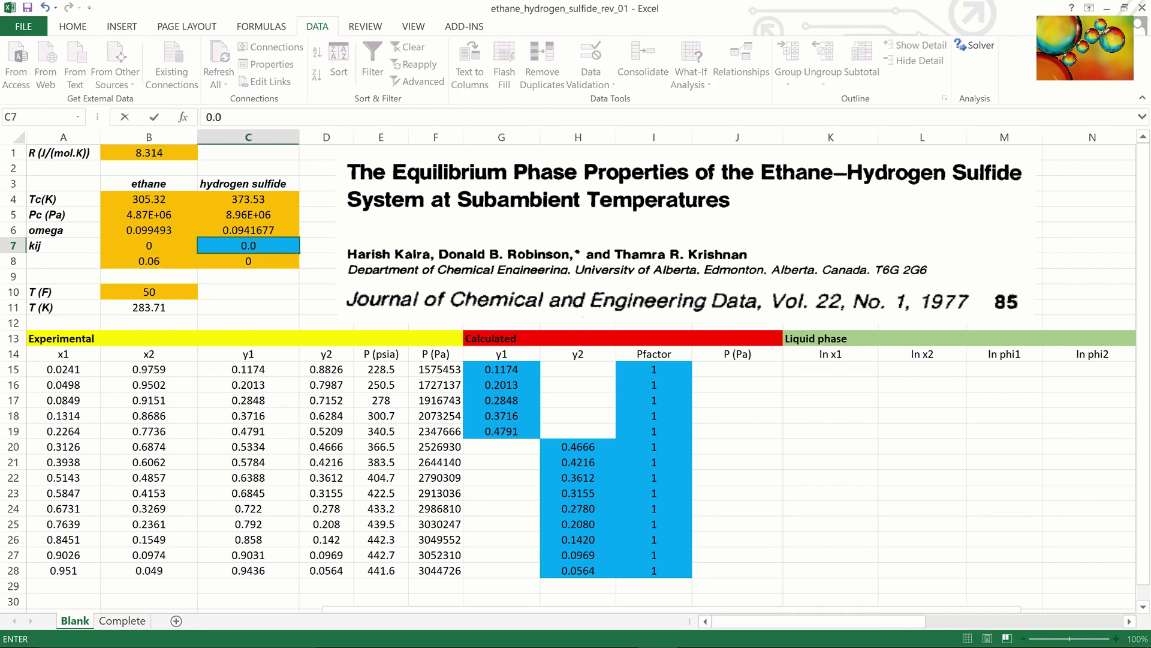
pyautogui.click(262, 289)
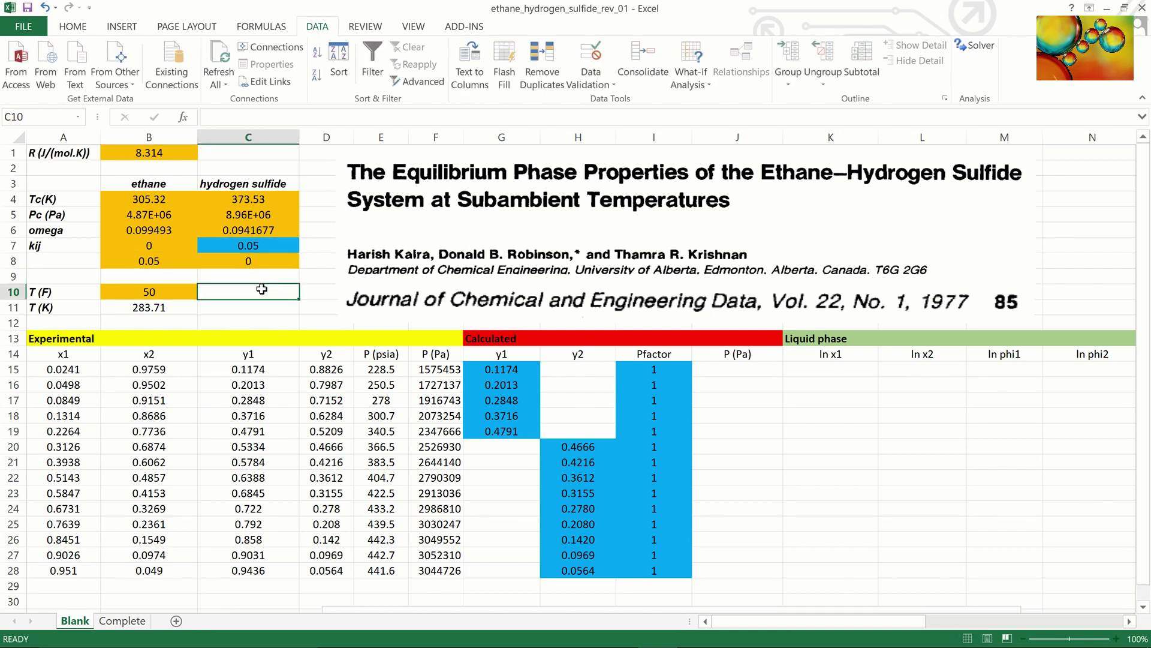
# - Examine the temperature cells and conversion formula, the experimental composition and pressure data, and the initial guesses for calculated y1 and y2
pyautogui.click(155, 291)
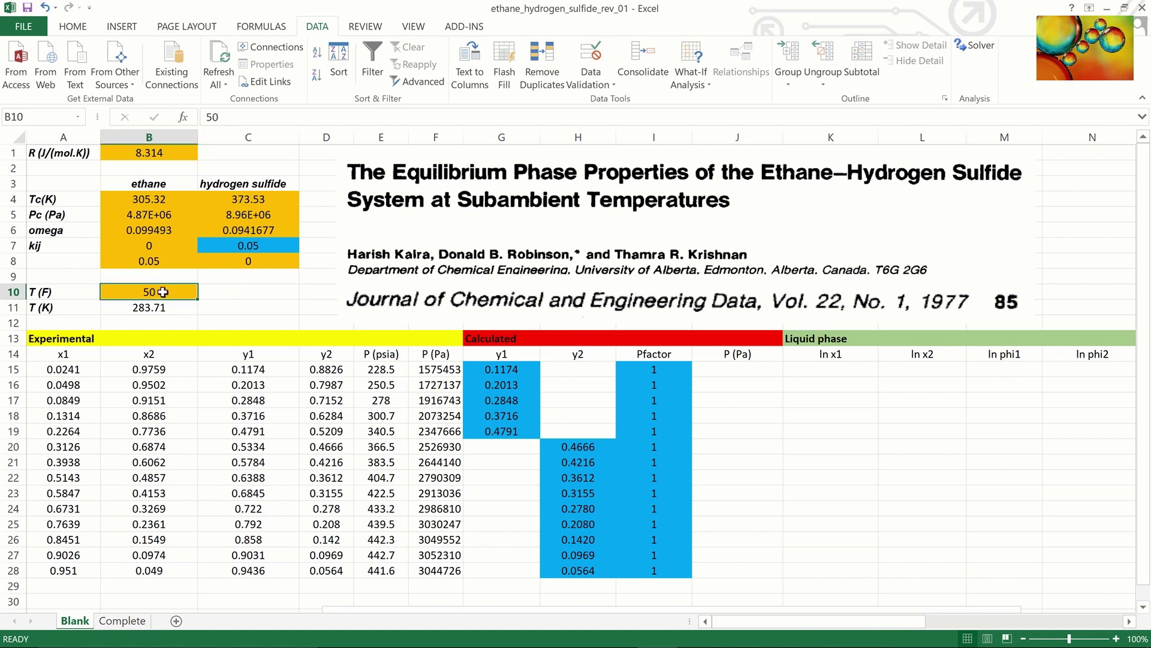
pyautogui.click(39, 311)
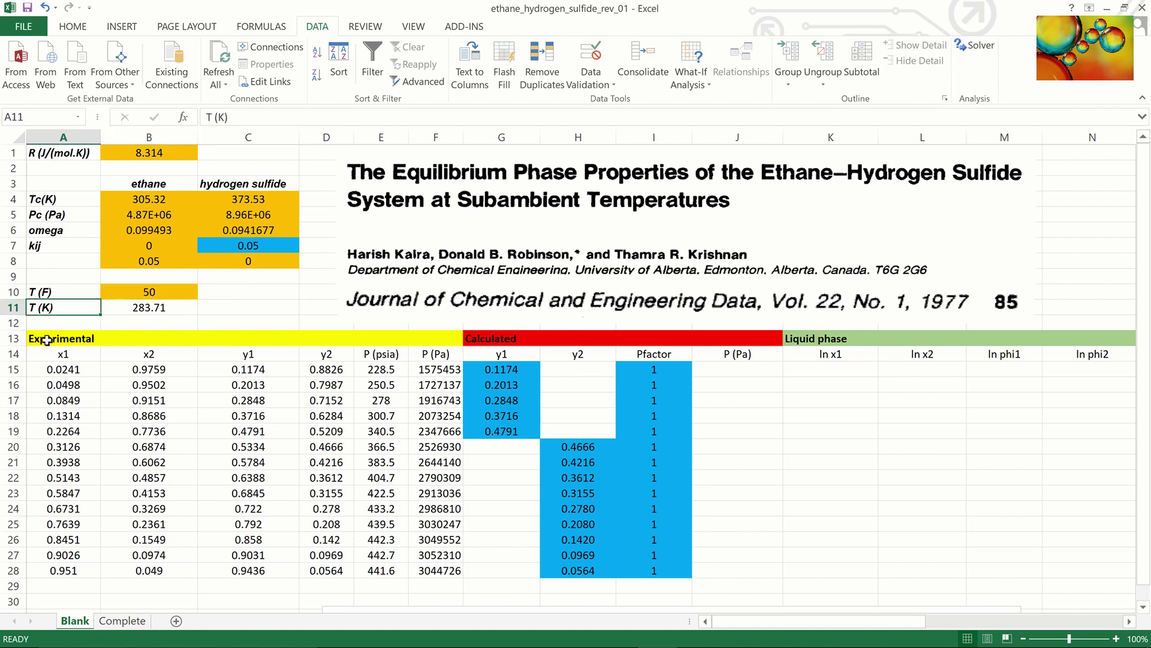
pyautogui.click(147, 309)
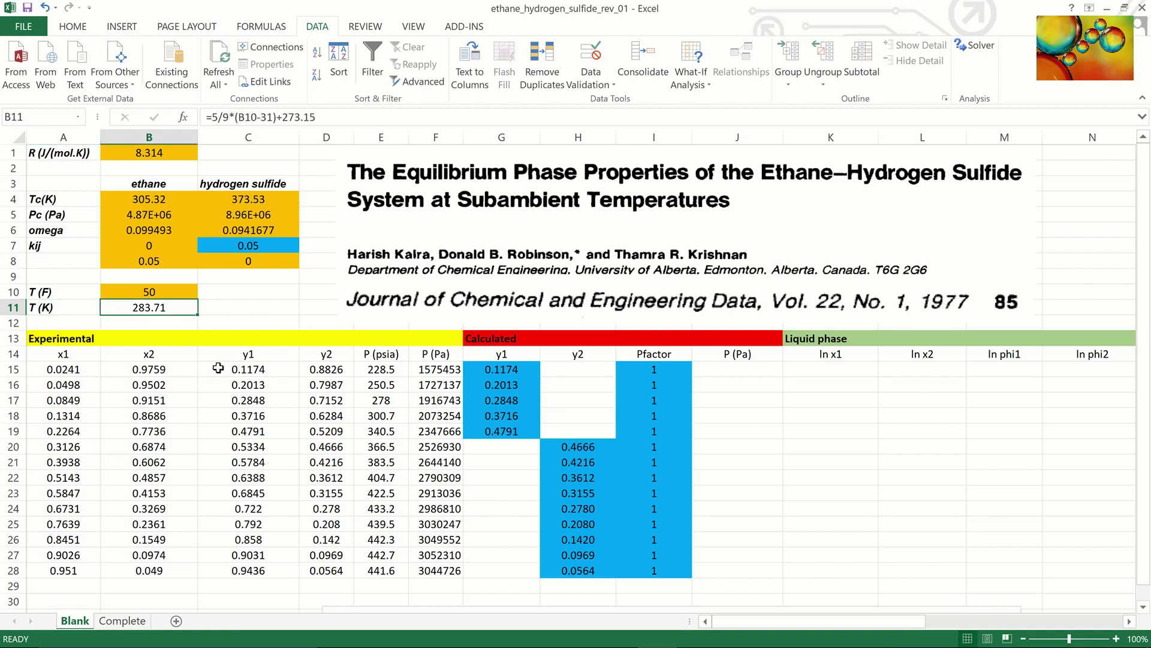
pyautogui.moveTo(60, 358); pyautogui.dragTo(359, 565)
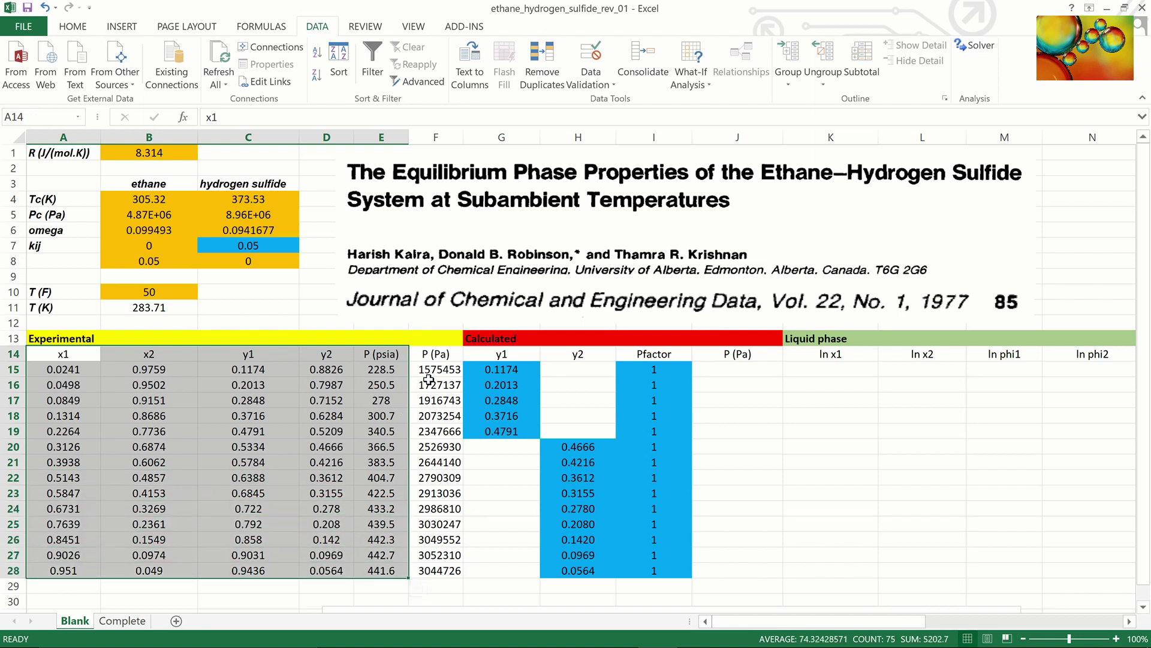
pyautogui.click(440, 357)
pyautogui.moveTo(438, 386); pyautogui.dragTo(431, 567)
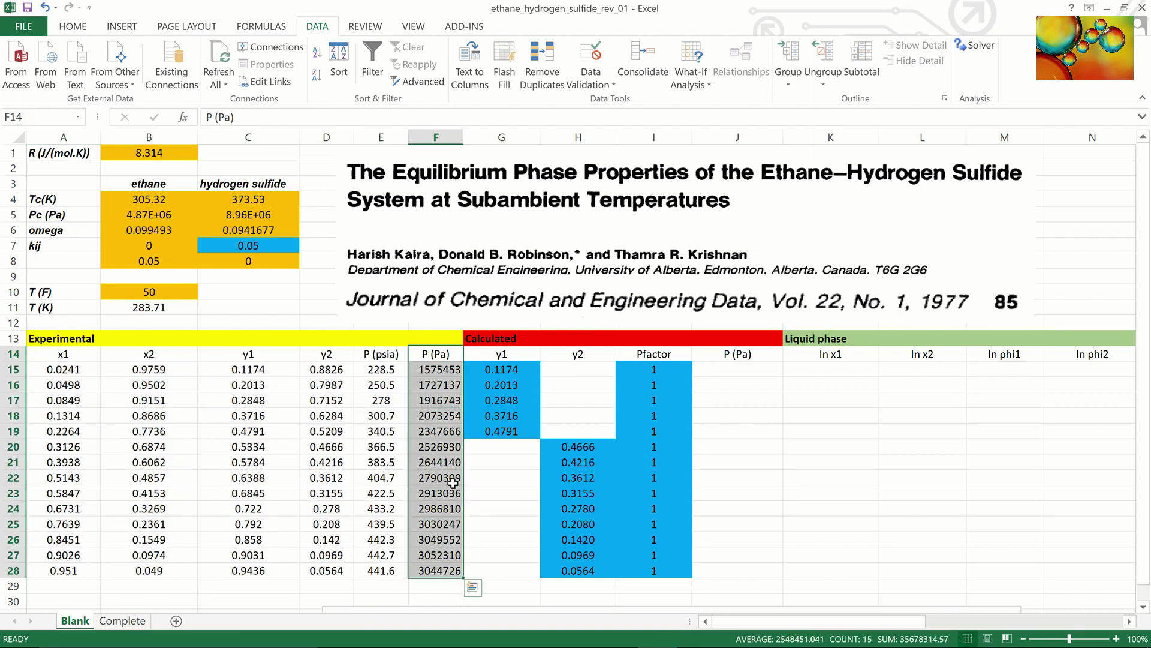
pyautogui.moveTo(509, 372); pyautogui.dragTo(502, 430)
pyautogui.moveTo(589, 447); pyautogui.dragTo(574, 566)
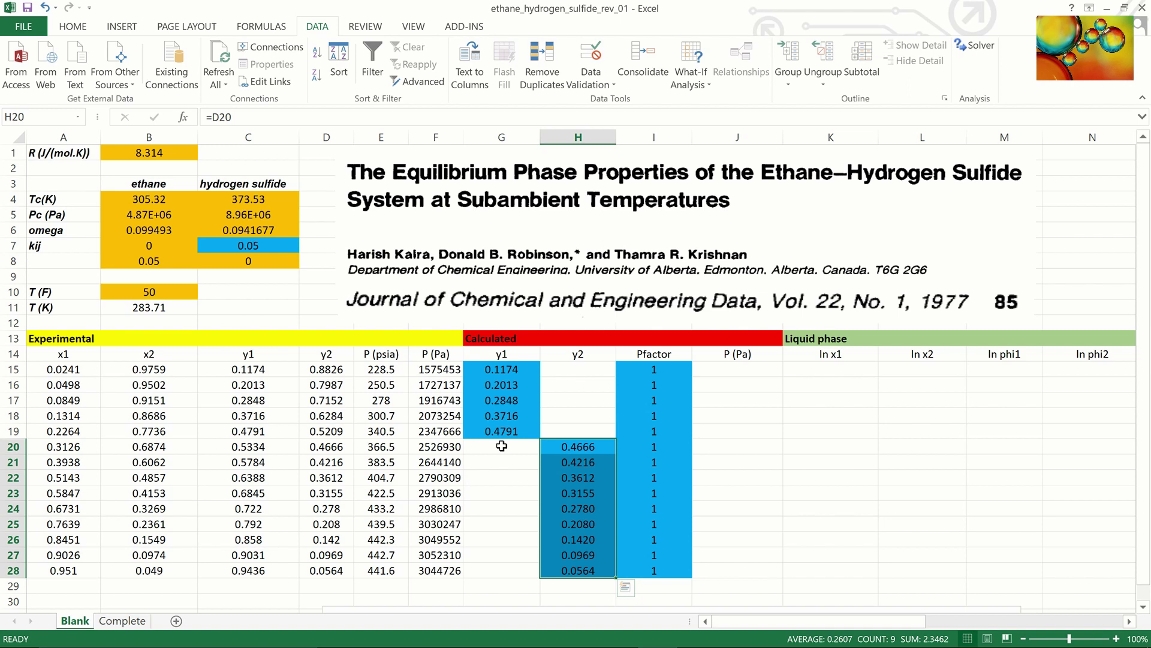
# - Calculate y1 in G20 with the formula =1-H20 and fill it down to G28
pyautogui.click(502, 446)
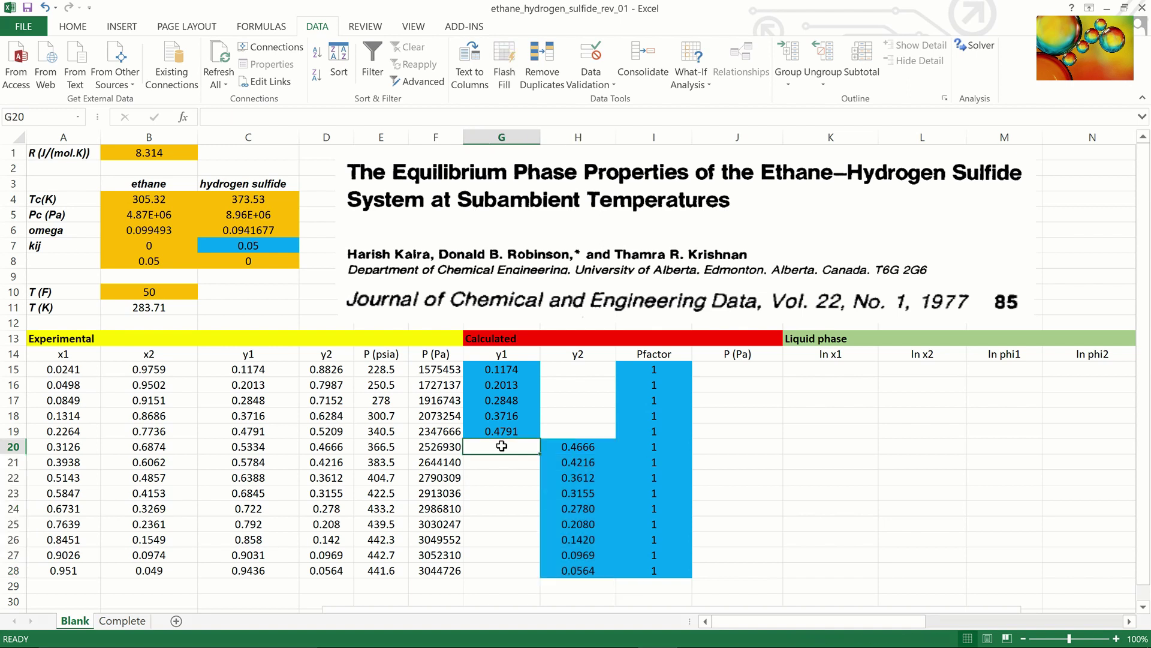
pyautogui.write('=')
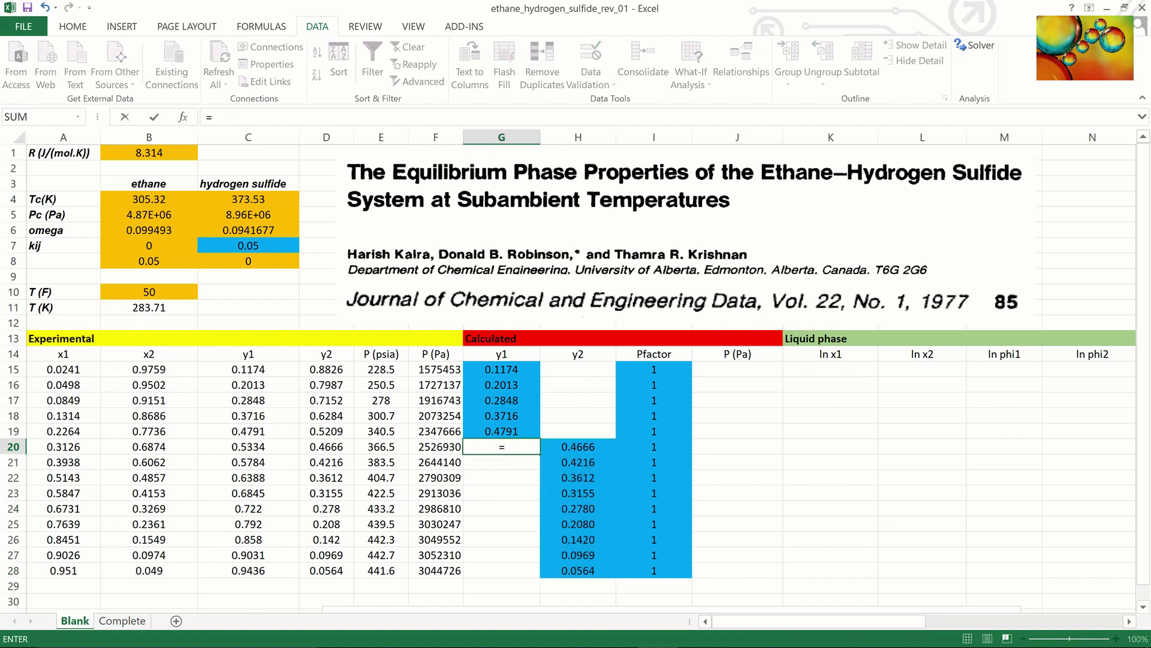
pyautogui.write('1-')
pyautogui.click(579, 450)
pyautogui.press('Return')
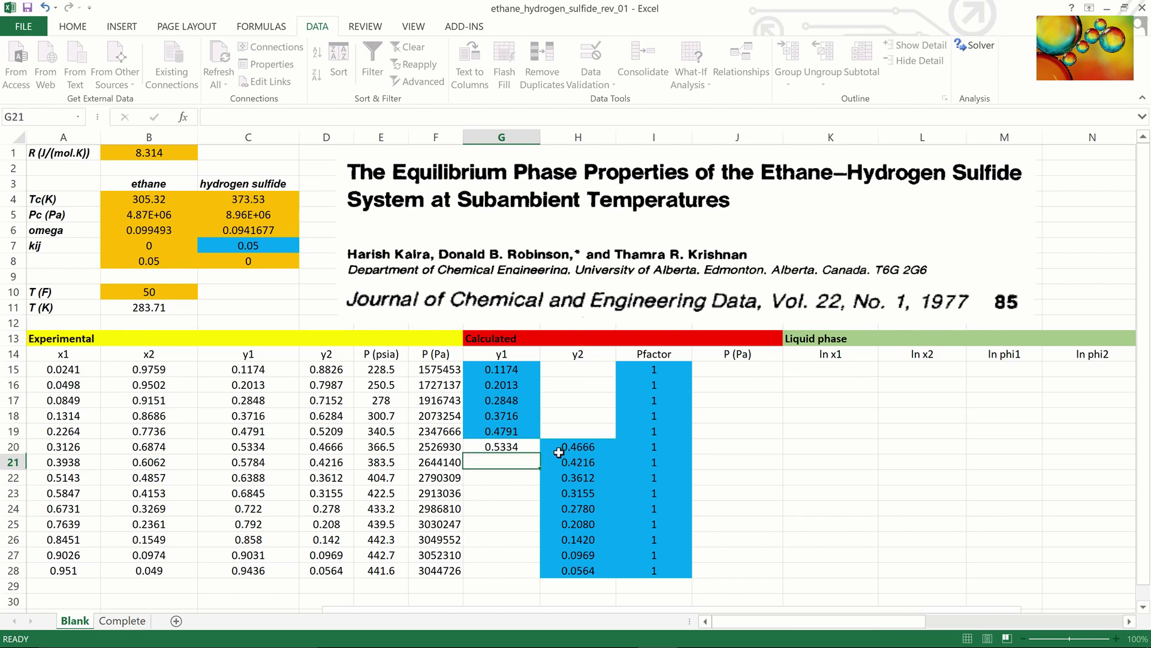
pyautogui.click(531, 448)
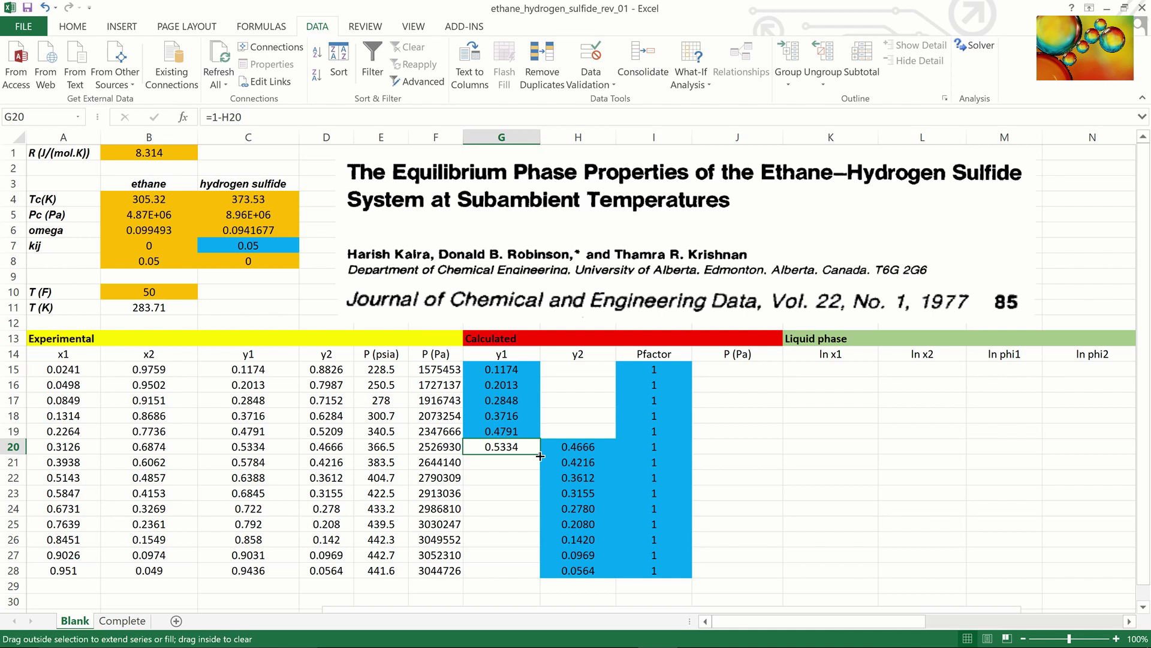
pyautogui.doubleClick(540, 455)
# - Calculate y2 in H15 with the formula =1-G15 and fill it down to H19
pyautogui.click(578, 370)
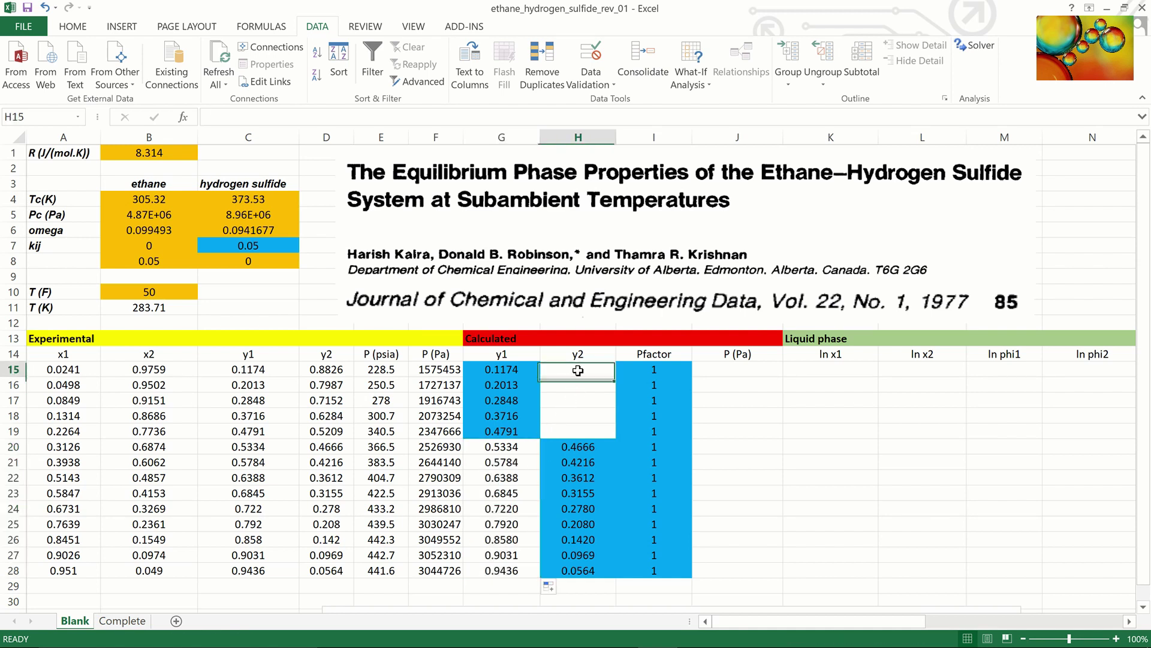
pyautogui.write('=1-')
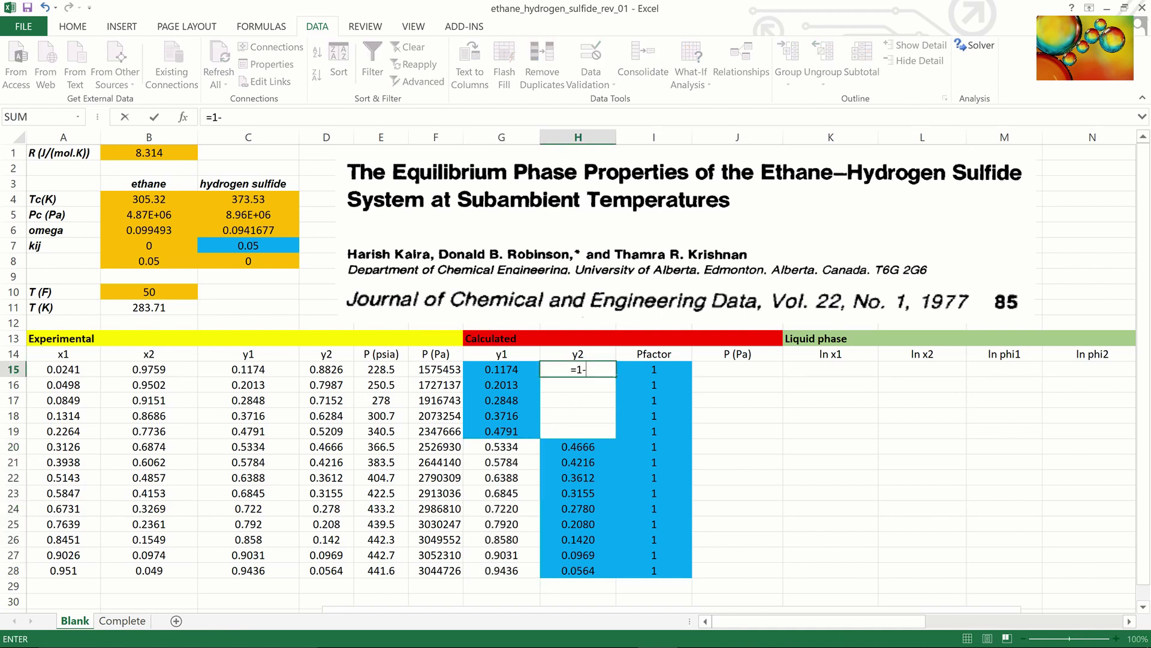
pyautogui.click(503, 368)
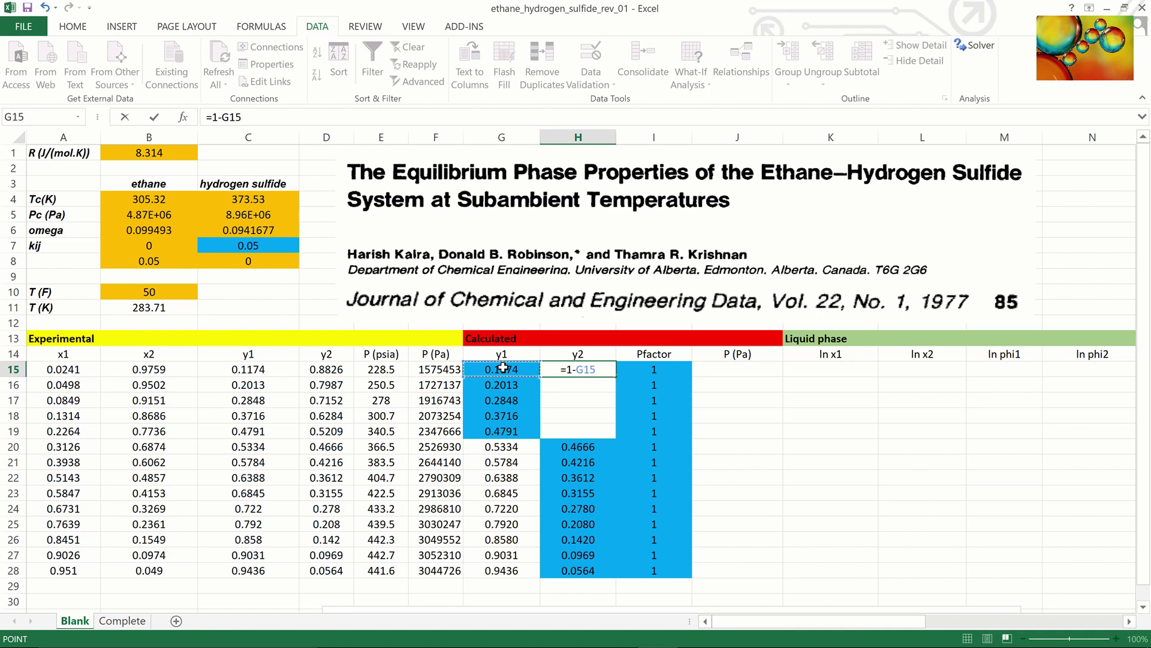
pyautogui.press('Return')
pyautogui.click(612, 370)
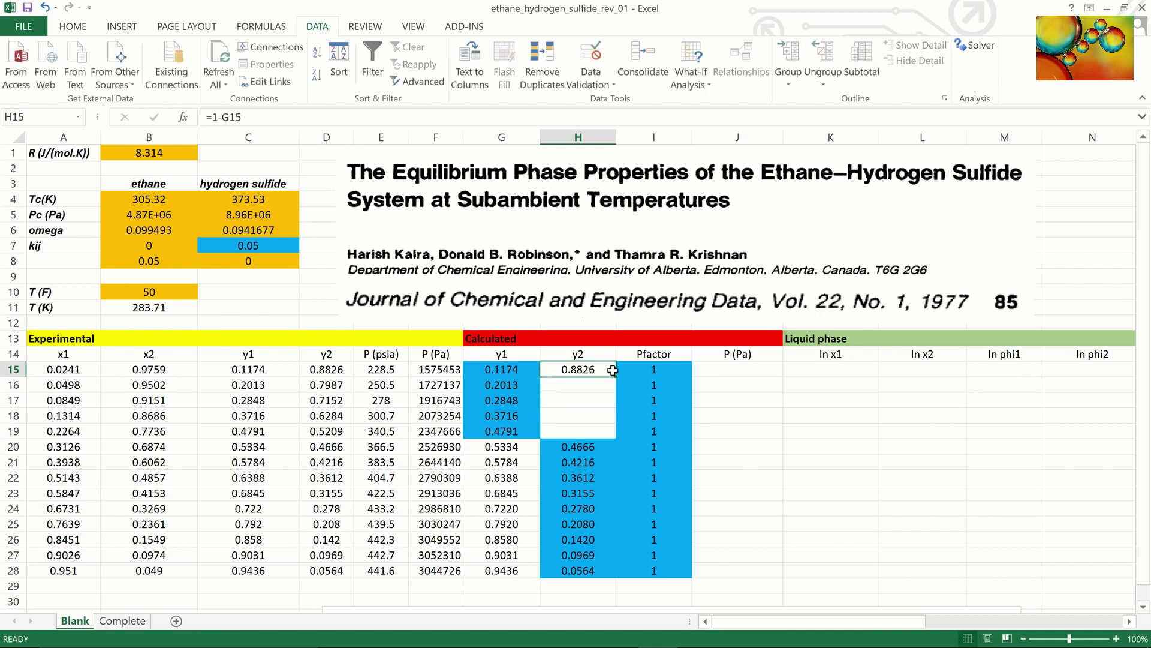
pyautogui.moveTo(613, 373); pyautogui.dragTo(612, 434)
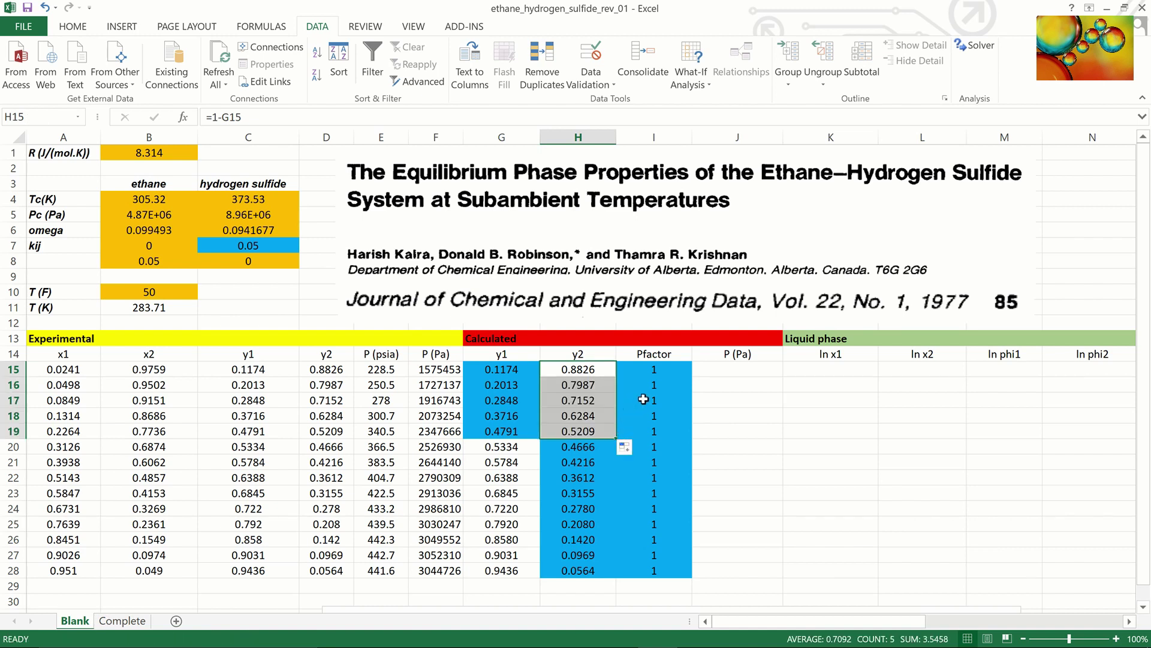
# - Calculate the pressure in J15 as Pfactor times experimental pressure with =I15*F15, and fill it down to J28
pyautogui.click(704, 370)
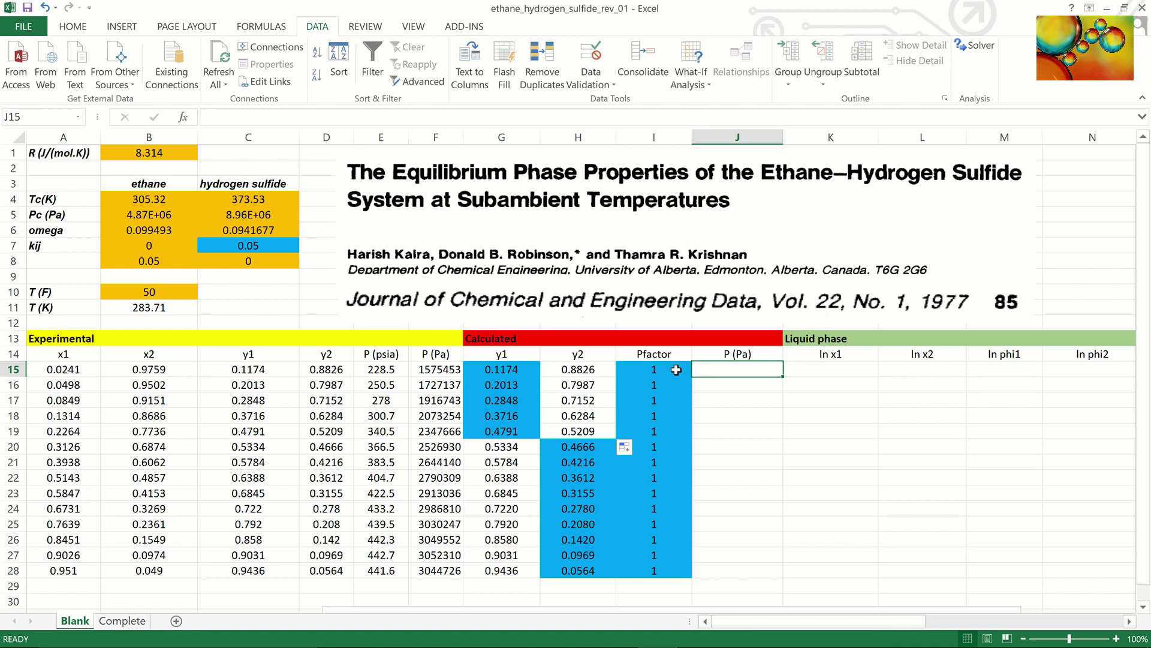
pyautogui.moveTo(673, 370); pyautogui.dragTo(678, 570)
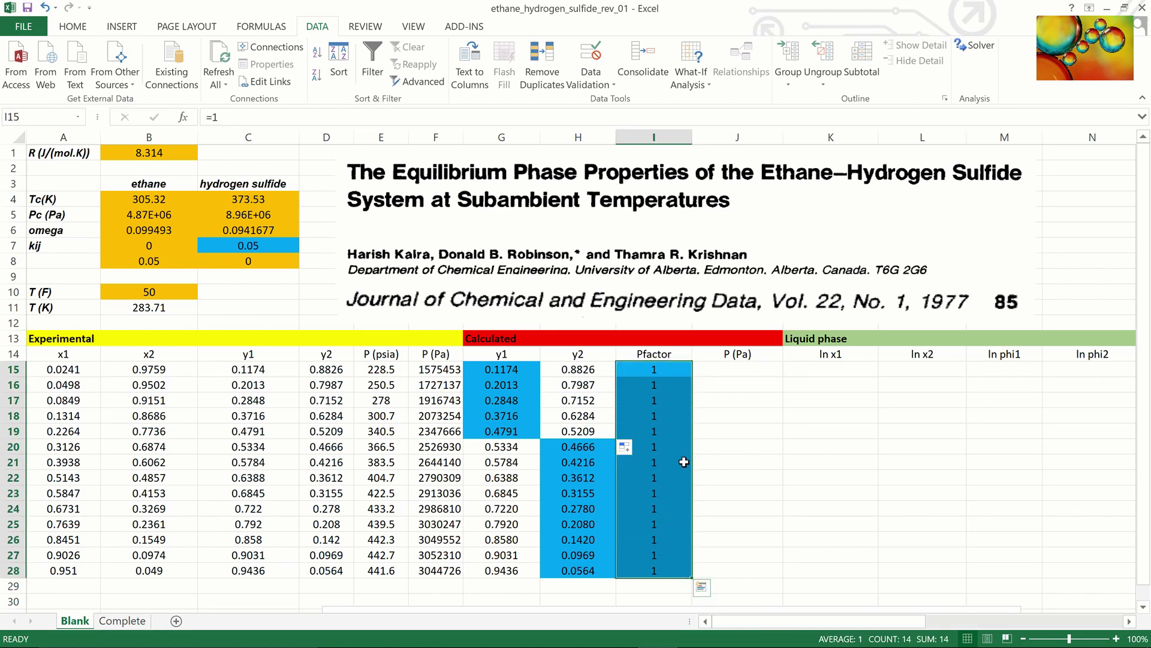
pyautogui.click(724, 369)
pyautogui.write('=')
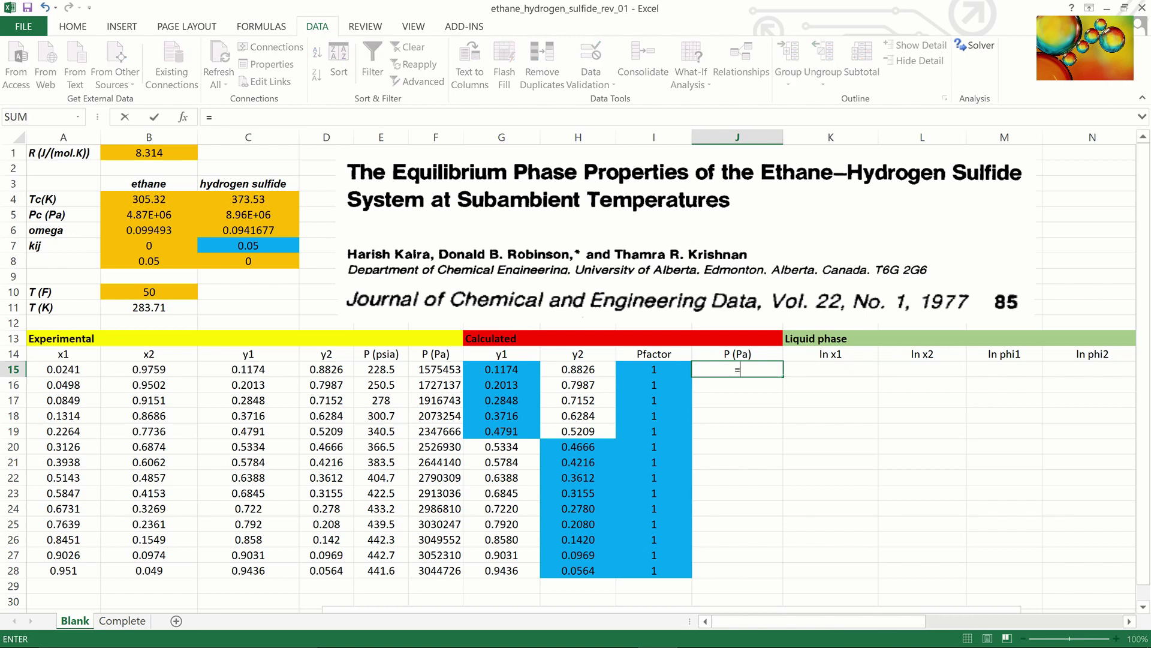
pyautogui.click(668, 367)
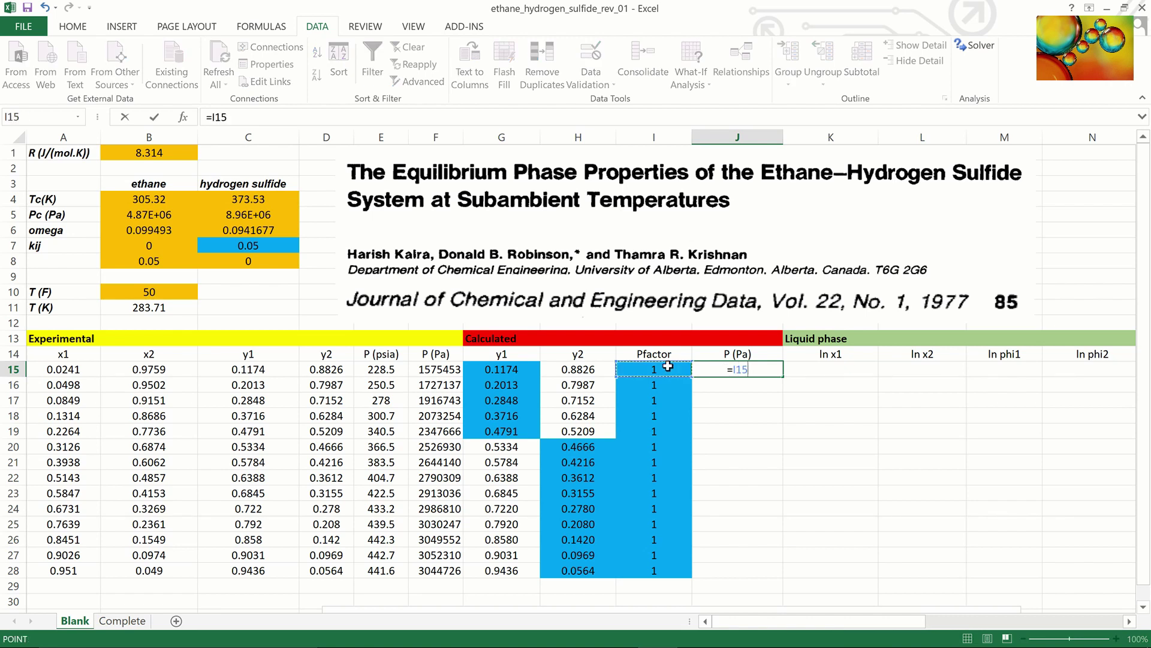
pyautogui.write('*')
pyautogui.click(433, 369)
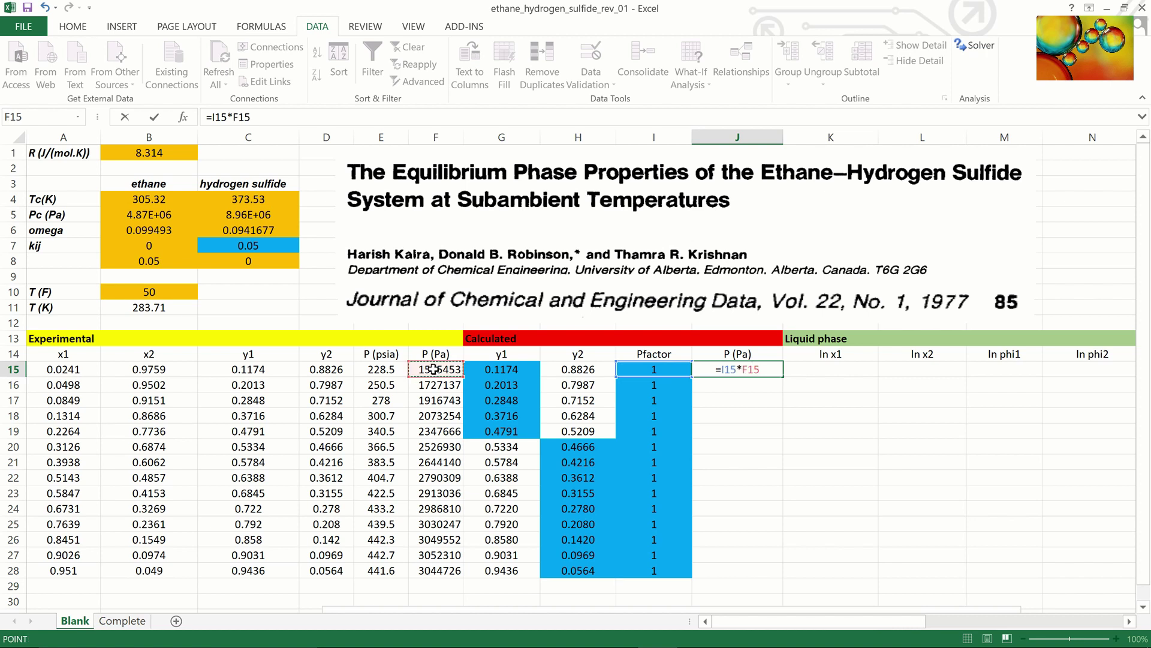
pyautogui.press('Return')
pyautogui.click(768, 368)
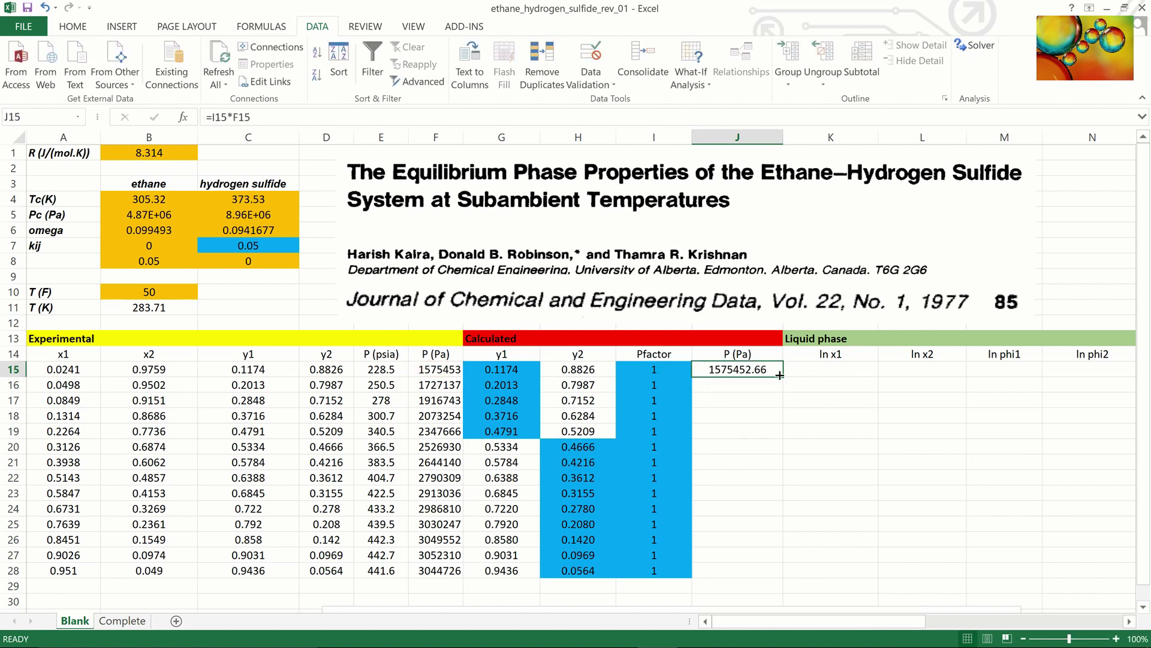
pyautogui.doubleClick(779, 375)
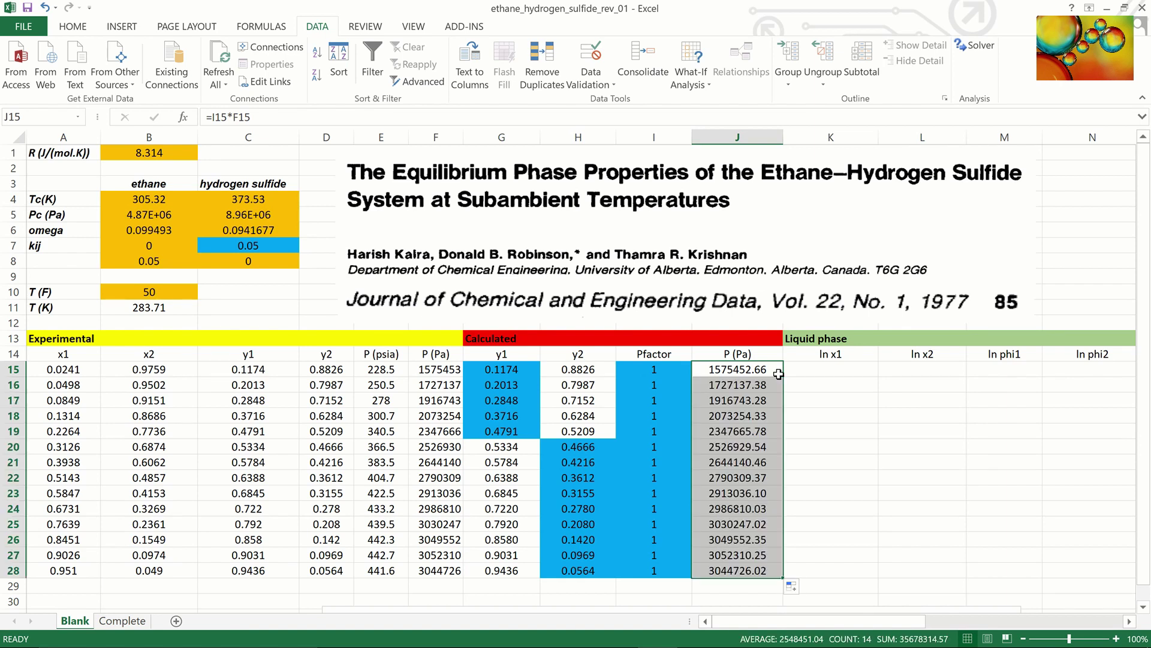
# - Enter the formula =LN(A15) in K15 for the liquid-phase ln x1
pyautogui.click(827, 369)
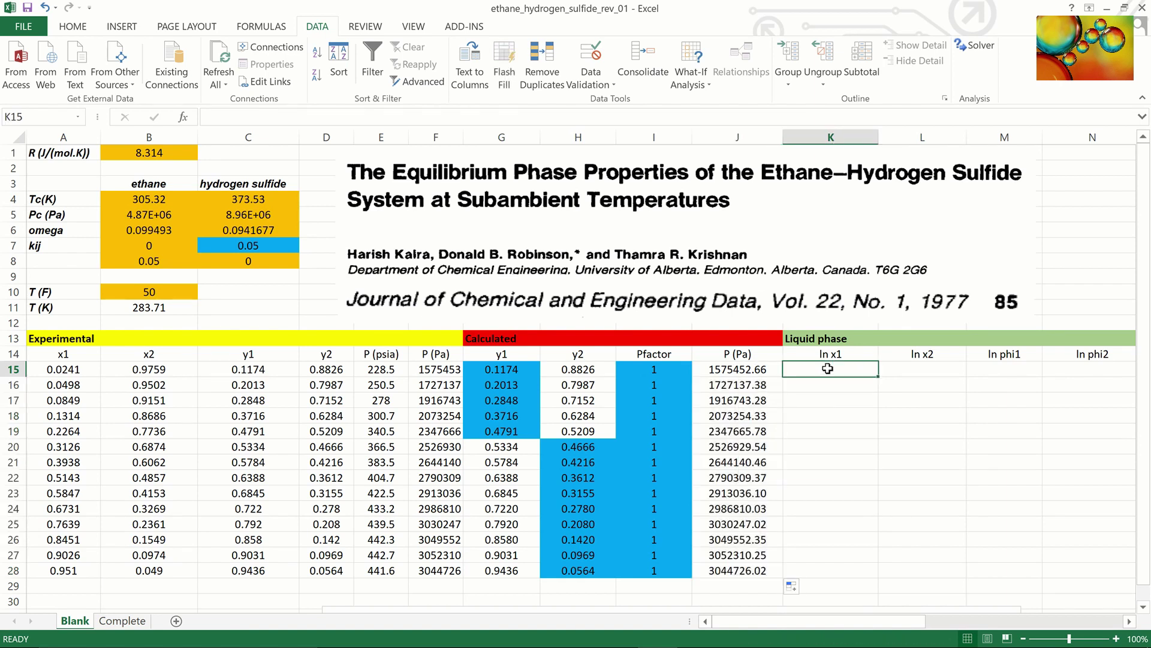
pyautogui.write('=')
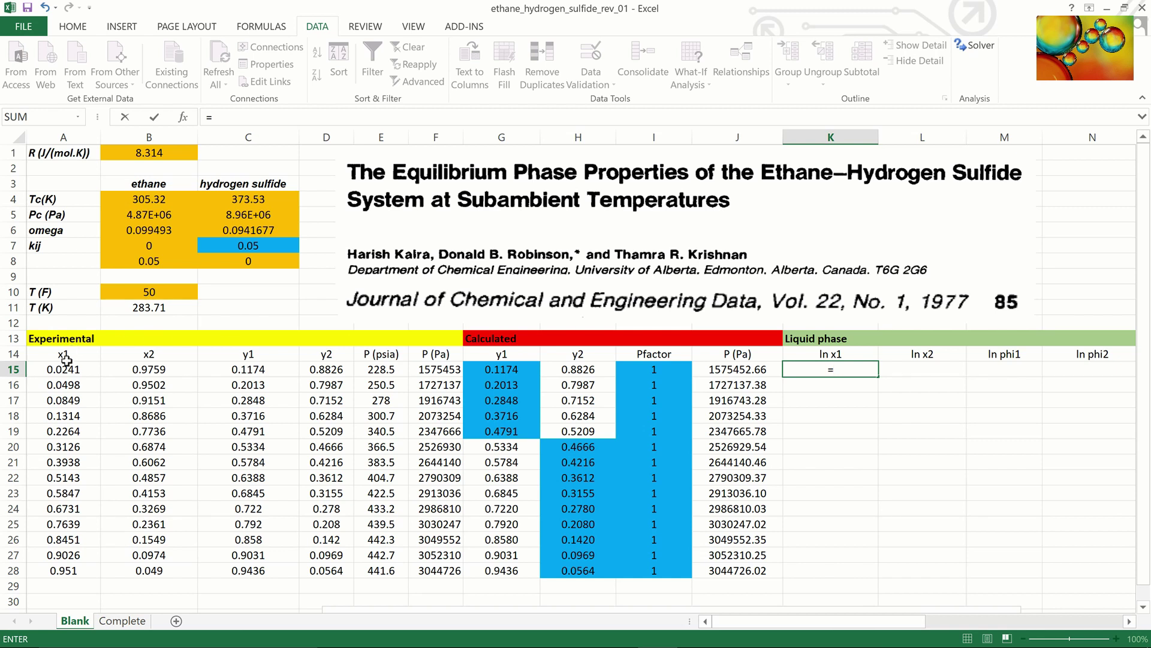
pyautogui.write('ln(')
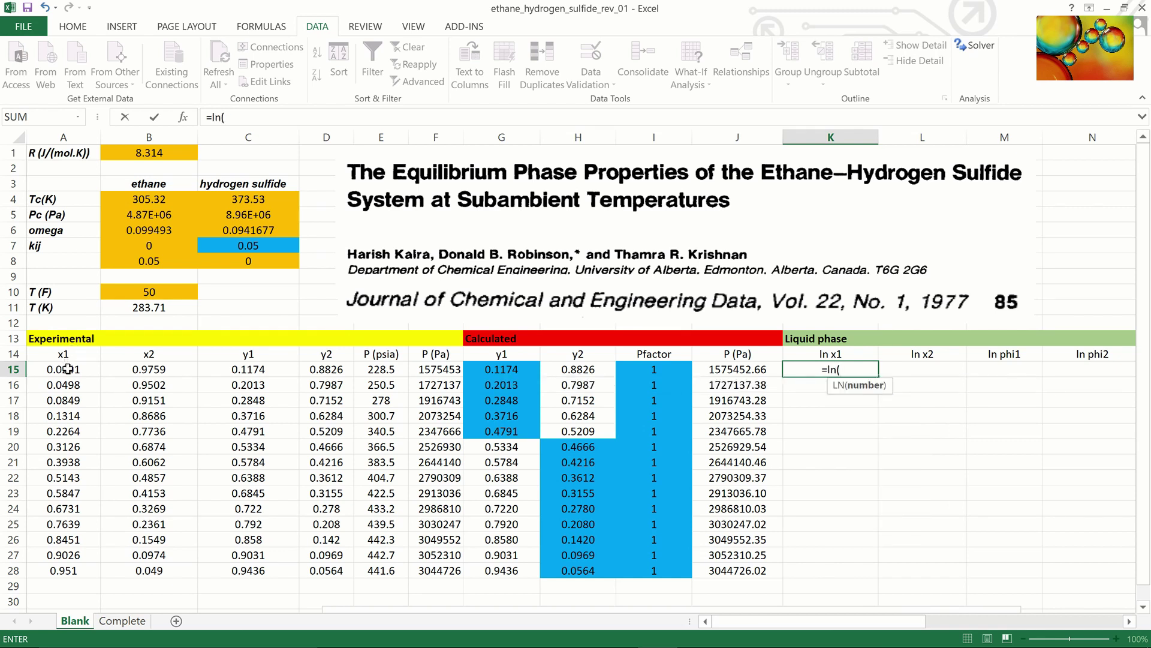
pyautogui.click(68, 369)
pyautogui.write(')')
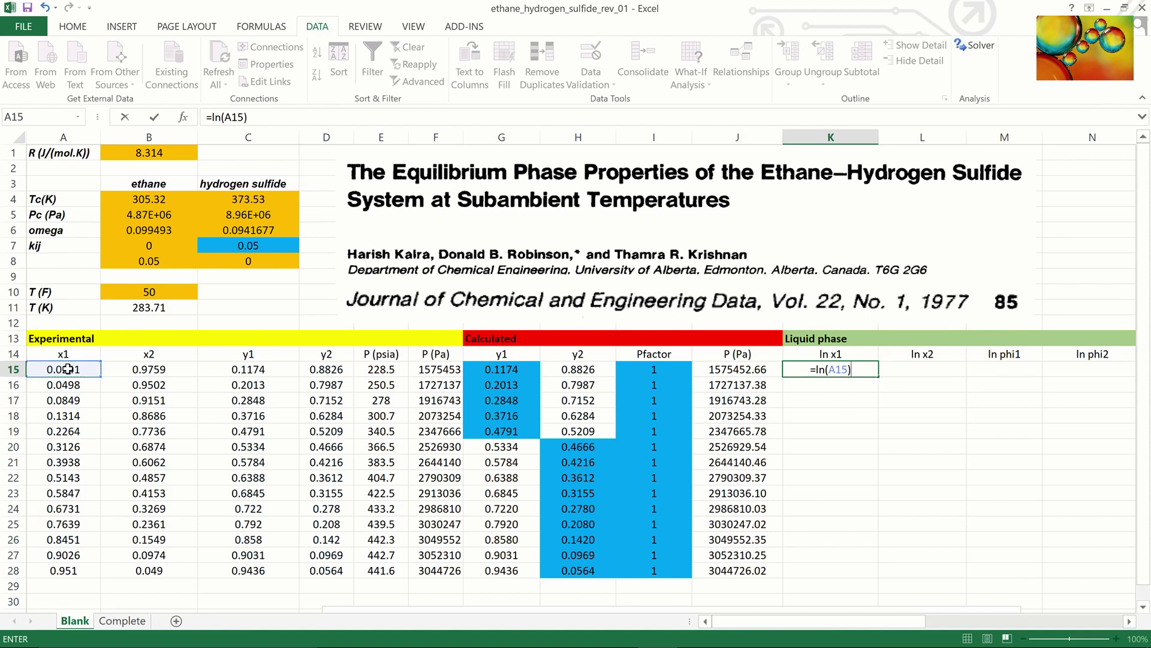
pyautogui.press('Return')
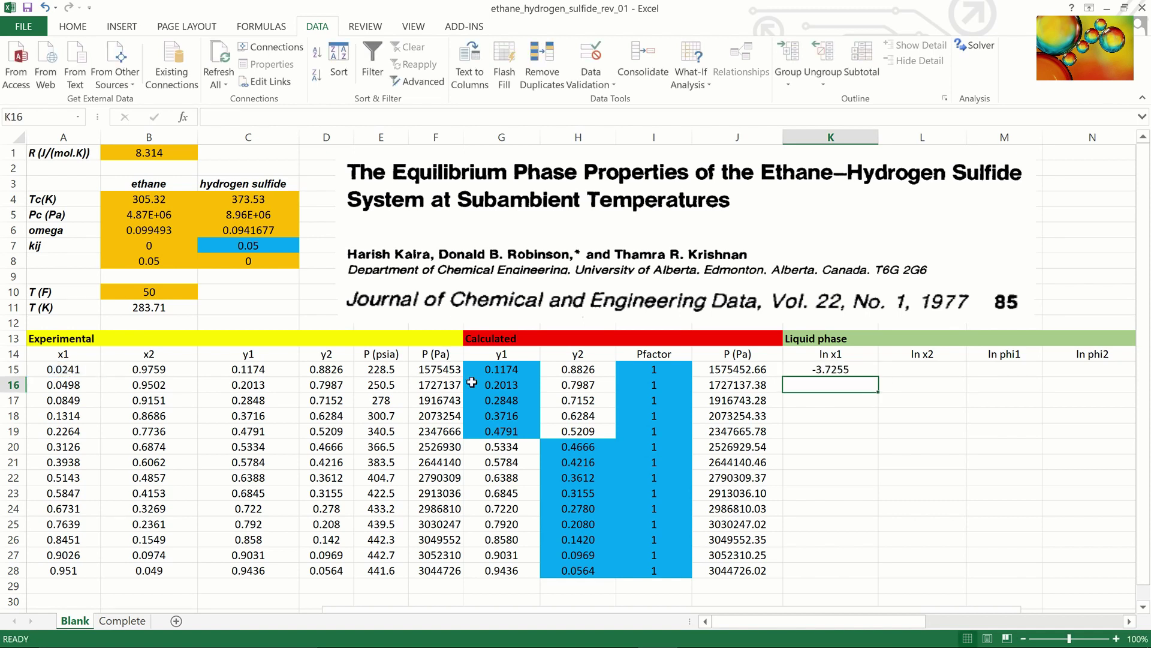
# - Fill the ln x1 formula from K15 across to ln x2 in L15, and both down to row 28
pyautogui.click(844, 370)
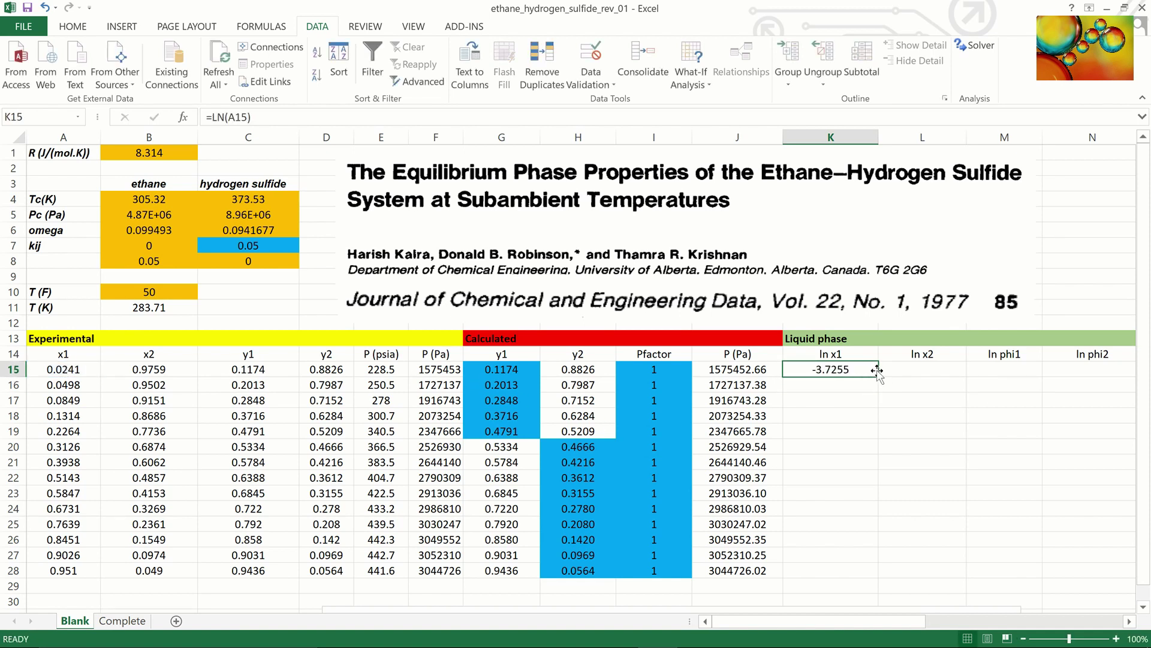
pyautogui.moveTo(878, 377); pyautogui.dragTo(968, 376)
pyautogui.doubleClick(967, 376)
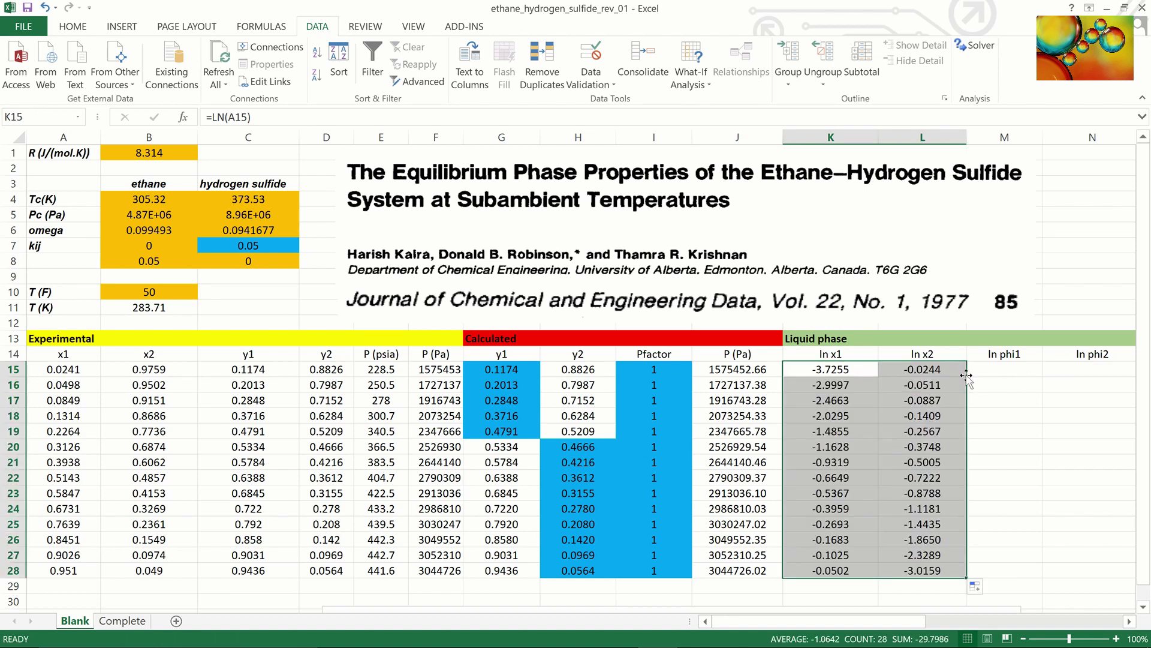
# - Start a prlnphil array formula across M15:N15 for liquid ln phi1 and ln phi2, with absolute references $B$1 and $B$11 as its first arguments
pyautogui.moveTo(987, 372); pyautogui.dragTo(1047, 370)
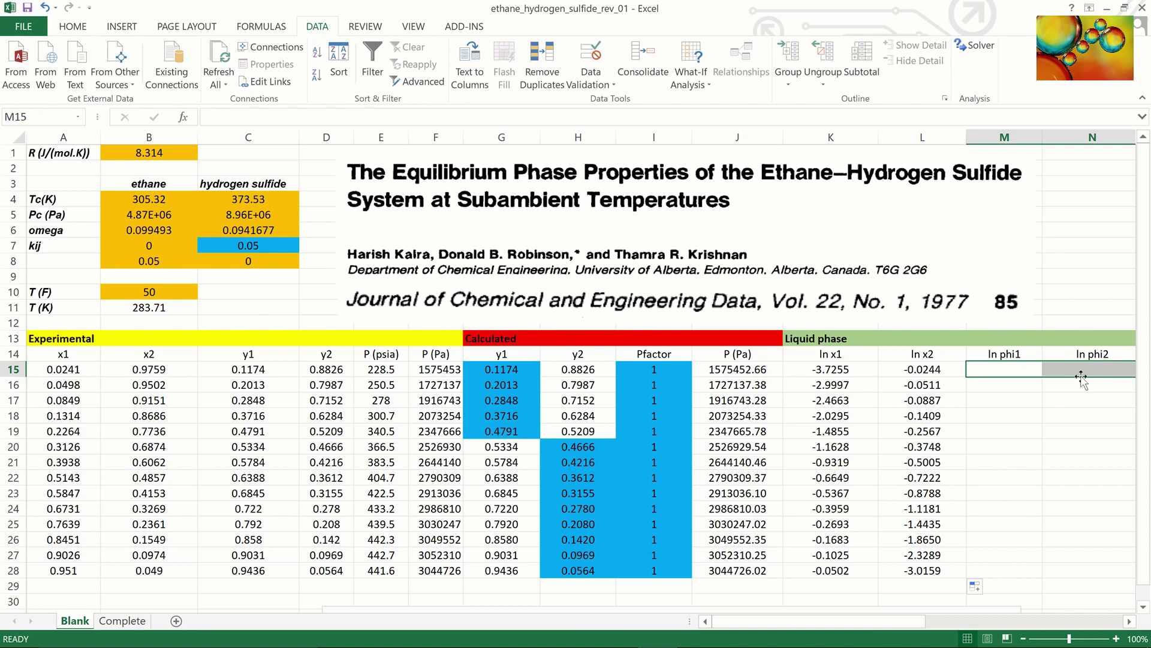
pyautogui.write('=')
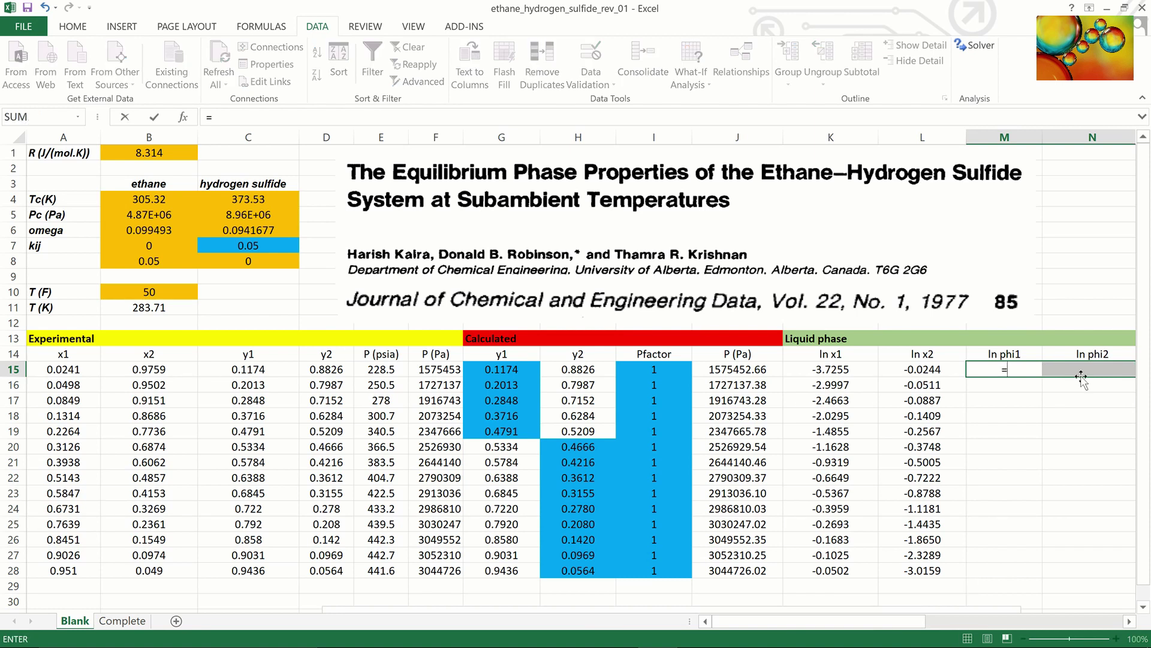
pyautogui.write('prln')
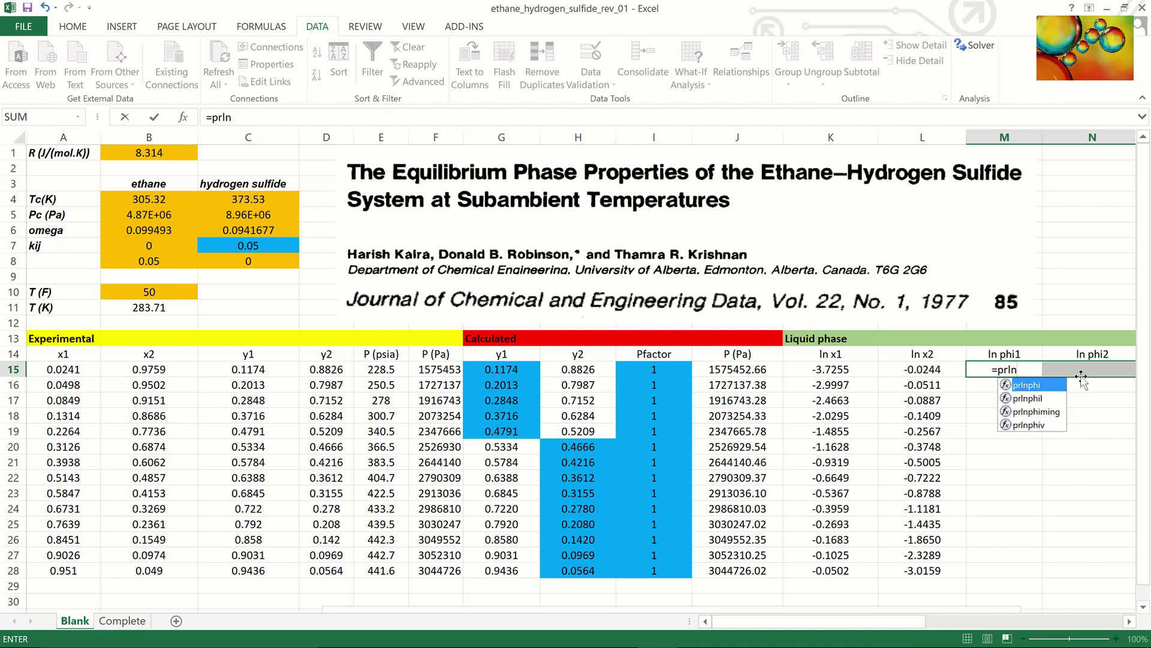
pyautogui.write('phi')
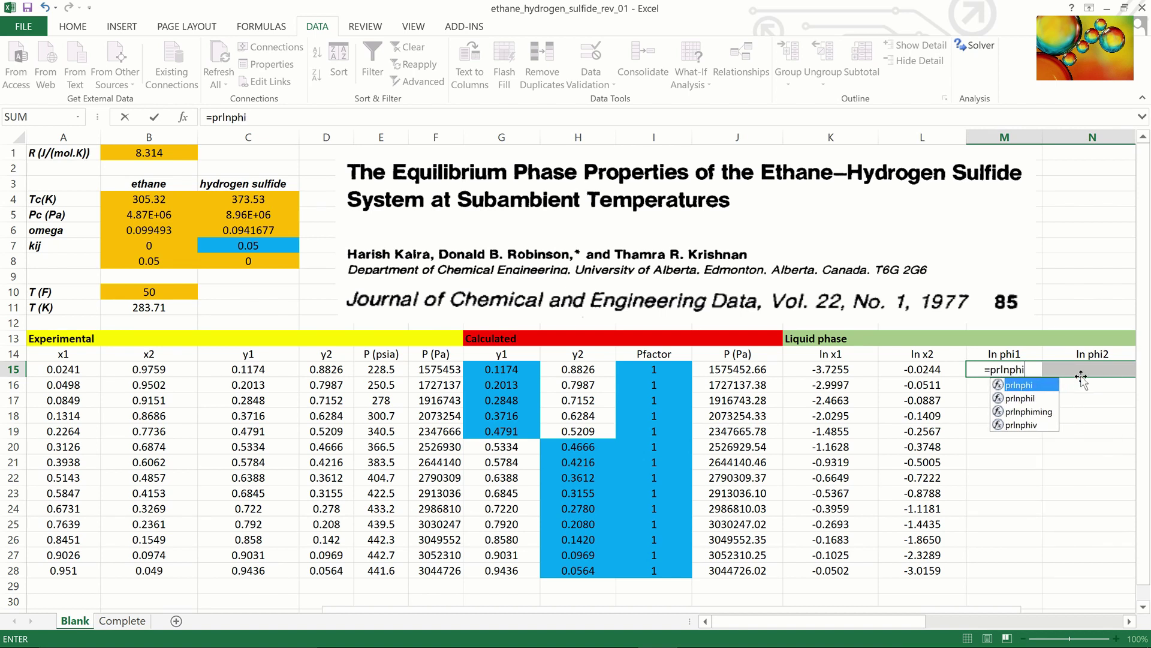
pyautogui.write('l(')
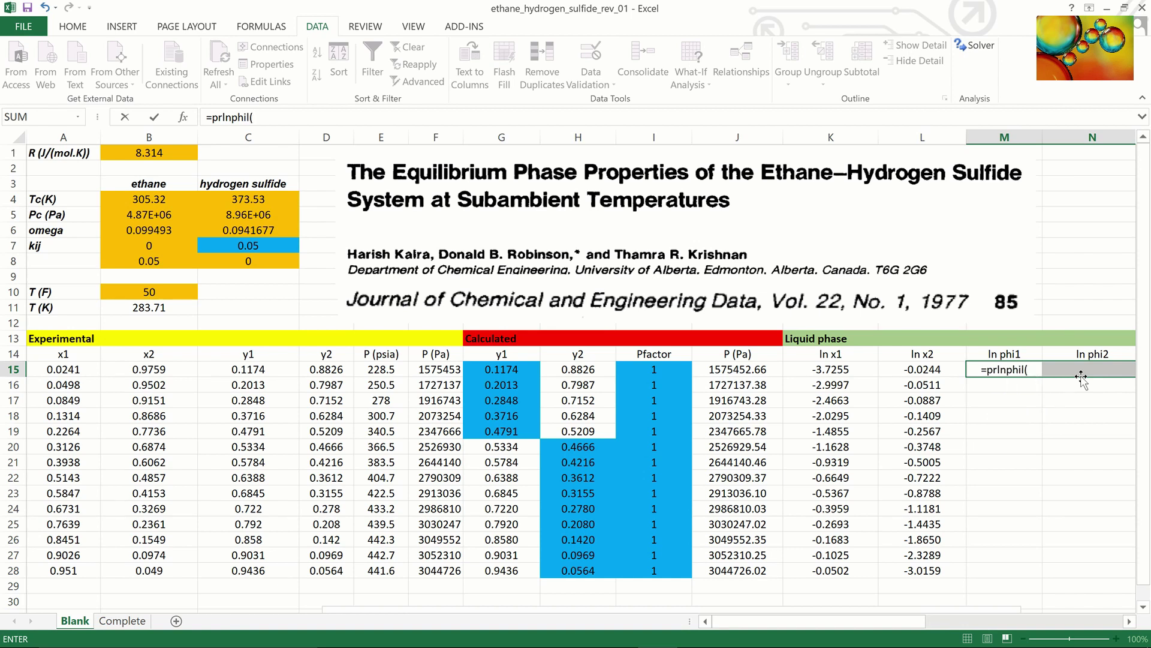
pyautogui.click(156, 154)
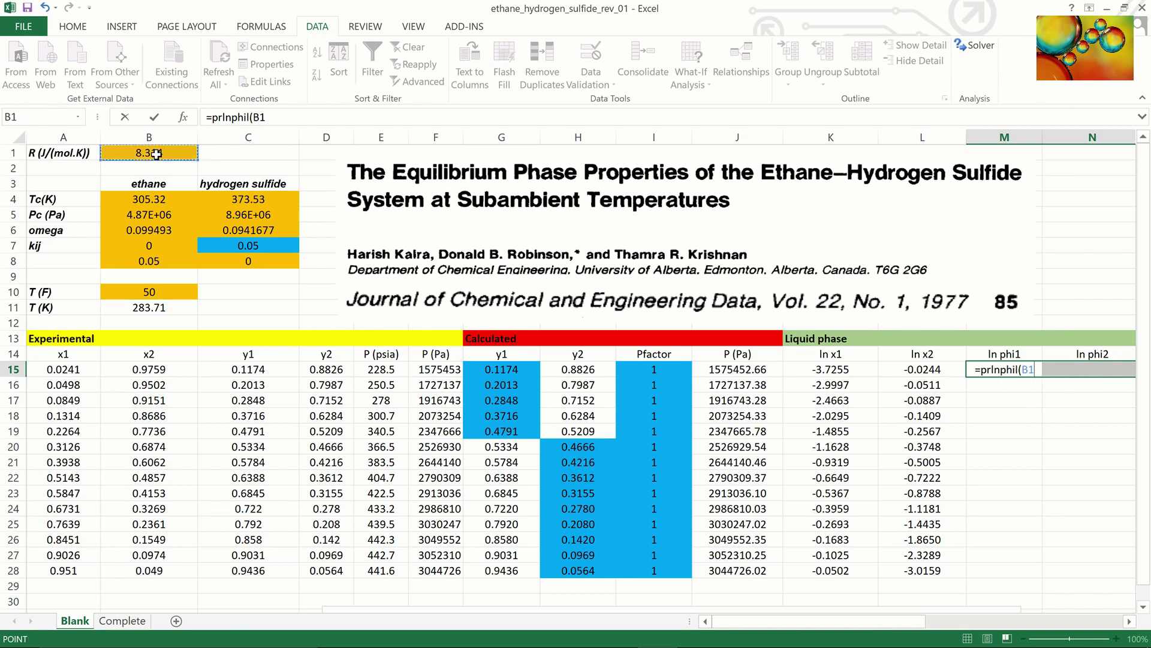
pyautogui.press('F4')
pyautogui.write(',')
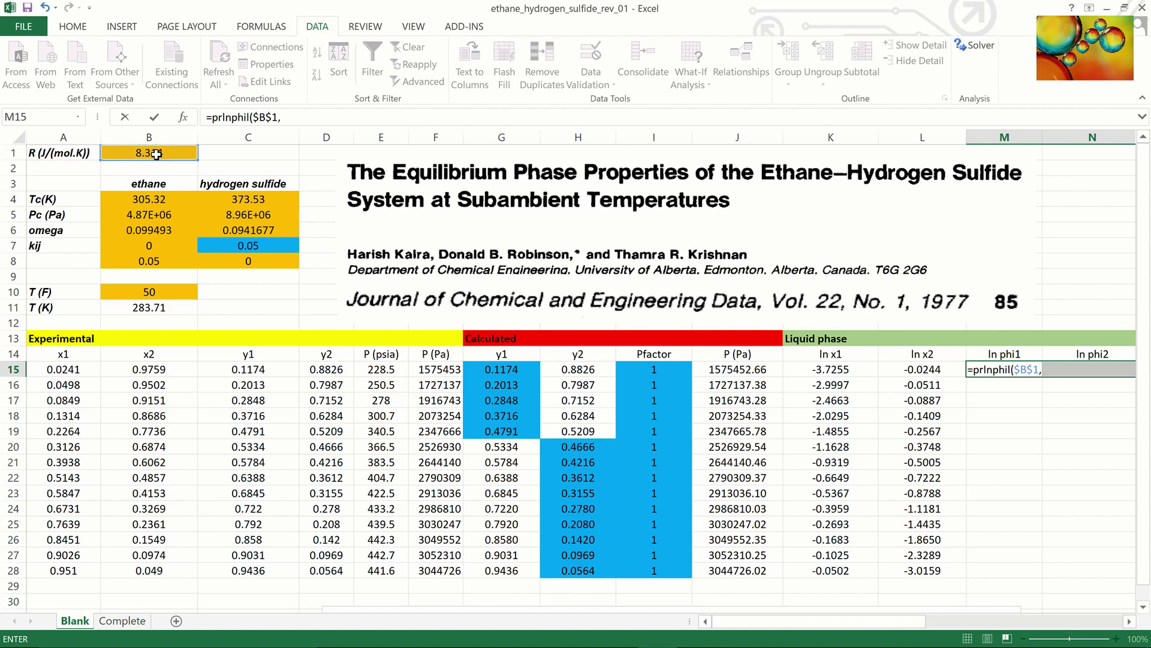
pyautogui.click(146, 308)
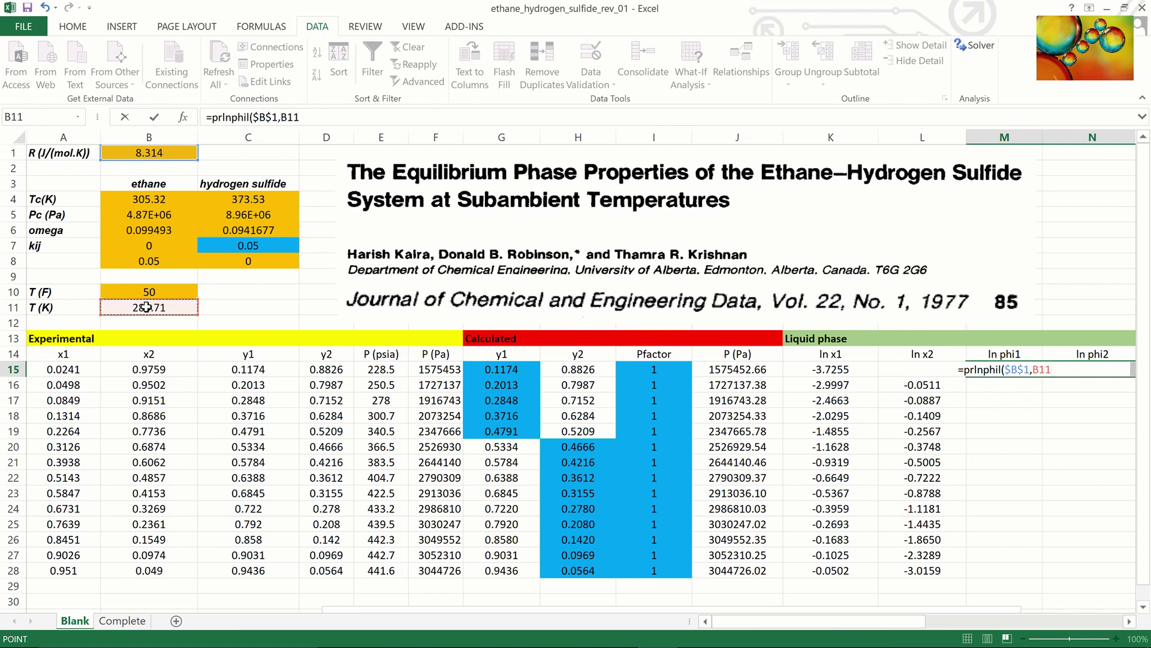
pyautogui.press('F4')
pyautogui.write(',')
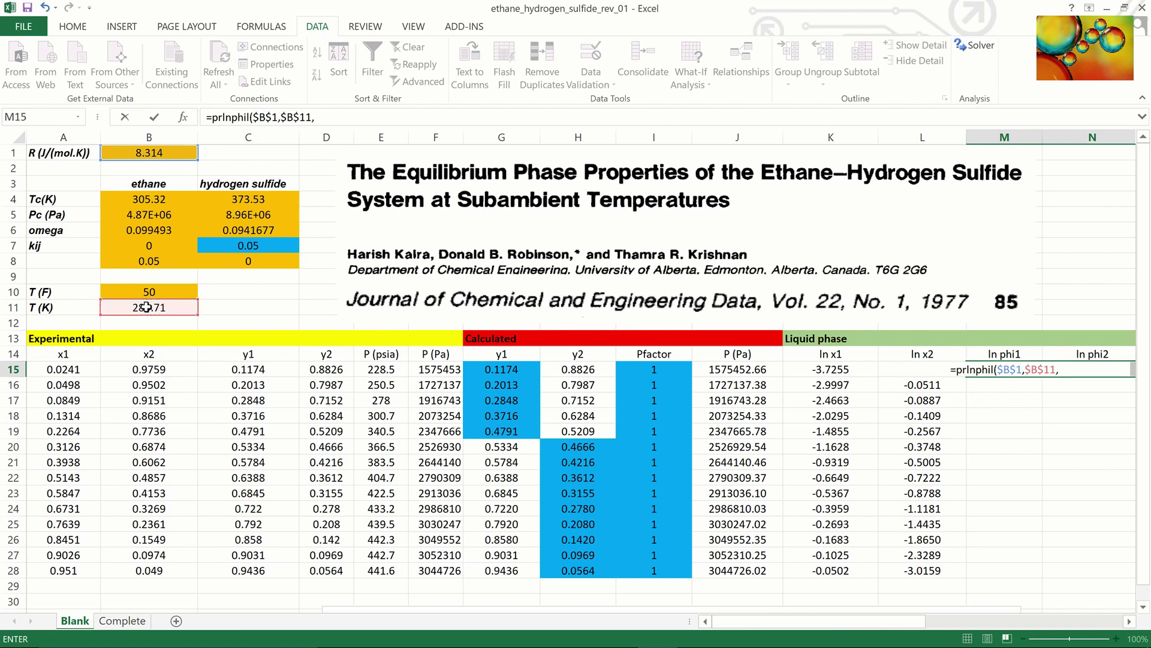
# - Complete the prlnphil arguments with J15, A15:B15 and $B$4:$C$8, commit it as an array formula, and fill M15:N15 down to row 28
pyautogui.click(756, 373)
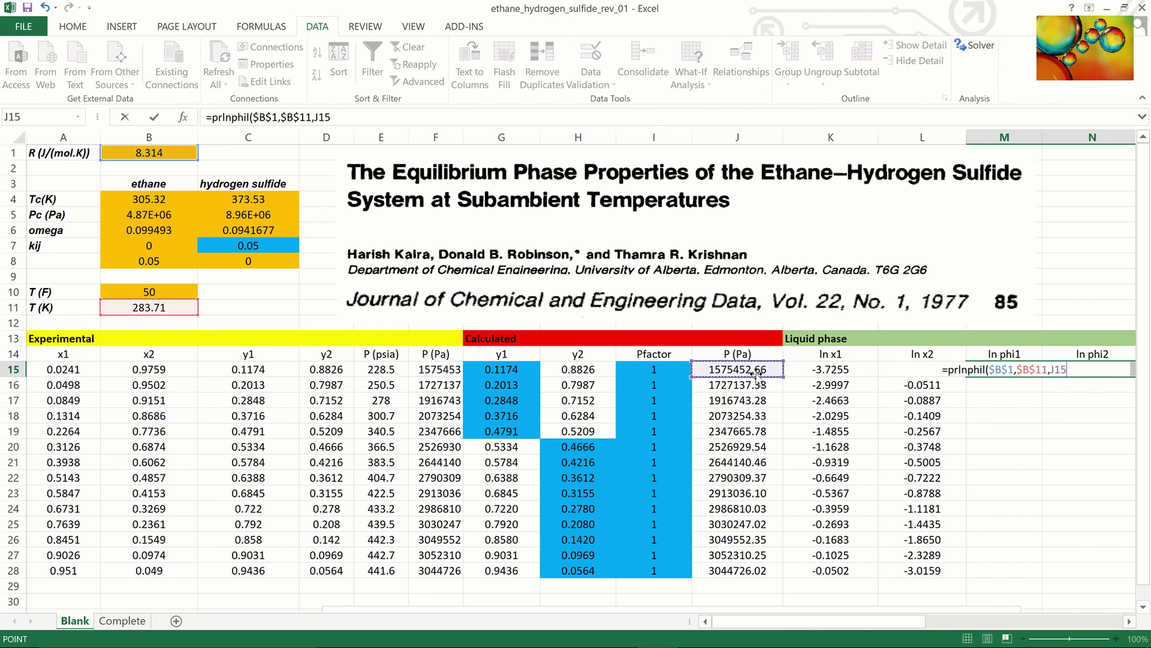
pyautogui.write(',')
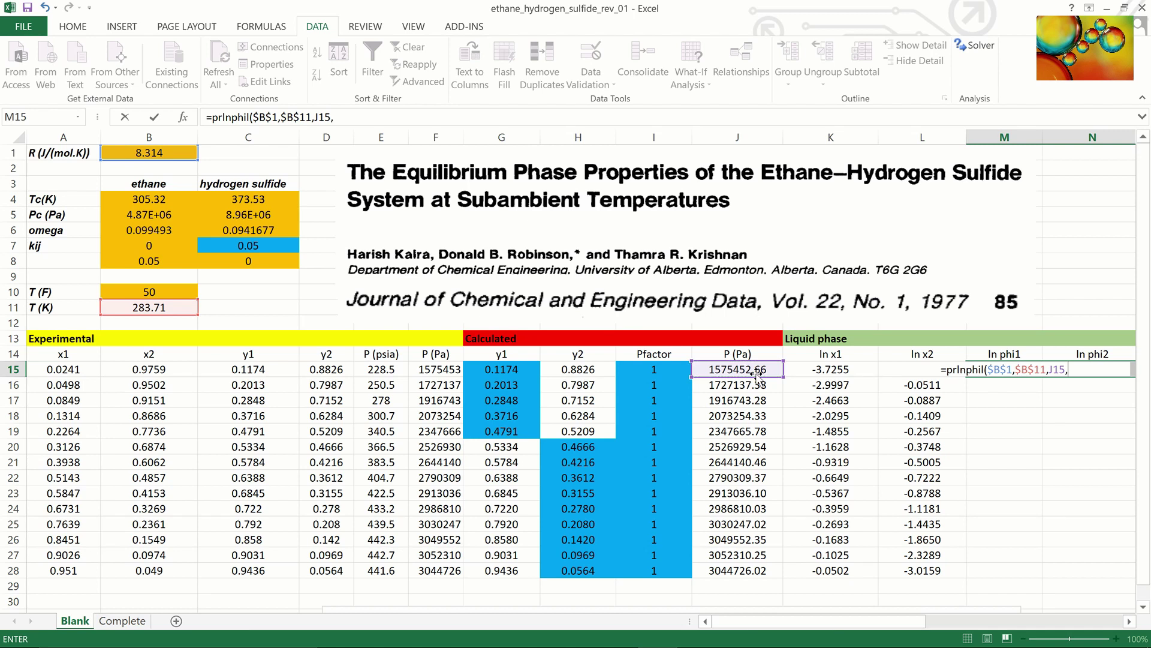
pyautogui.click(89, 372)
pyautogui.moveTo(89, 372); pyautogui.dragTo(139, 376)
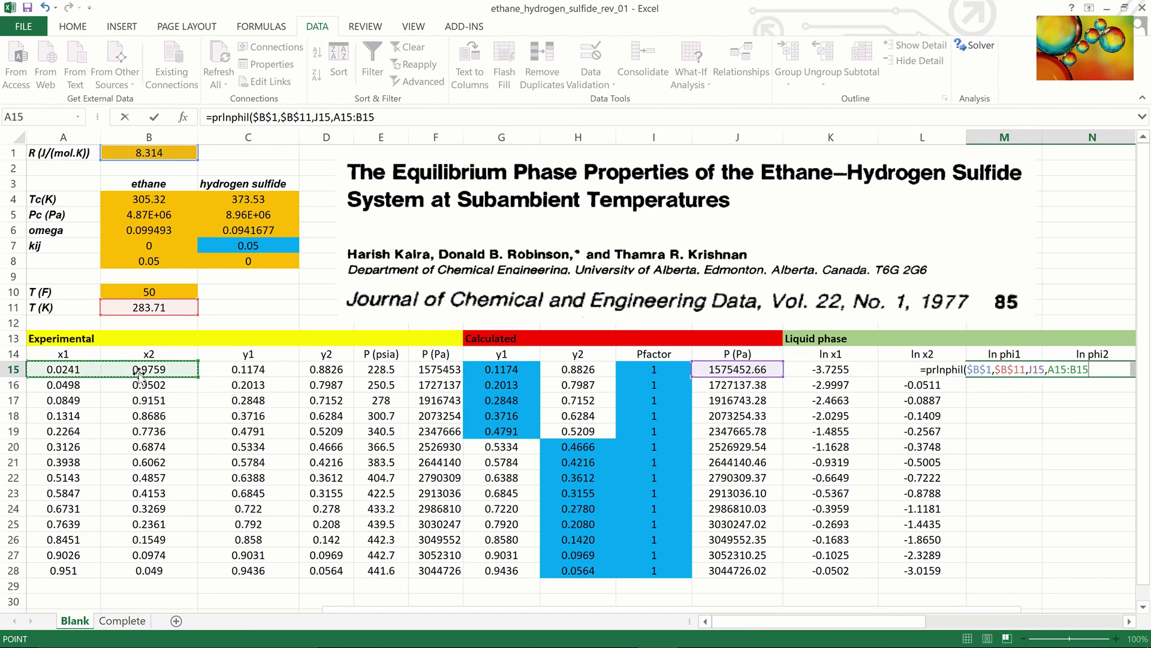
pyautogui.write(',')
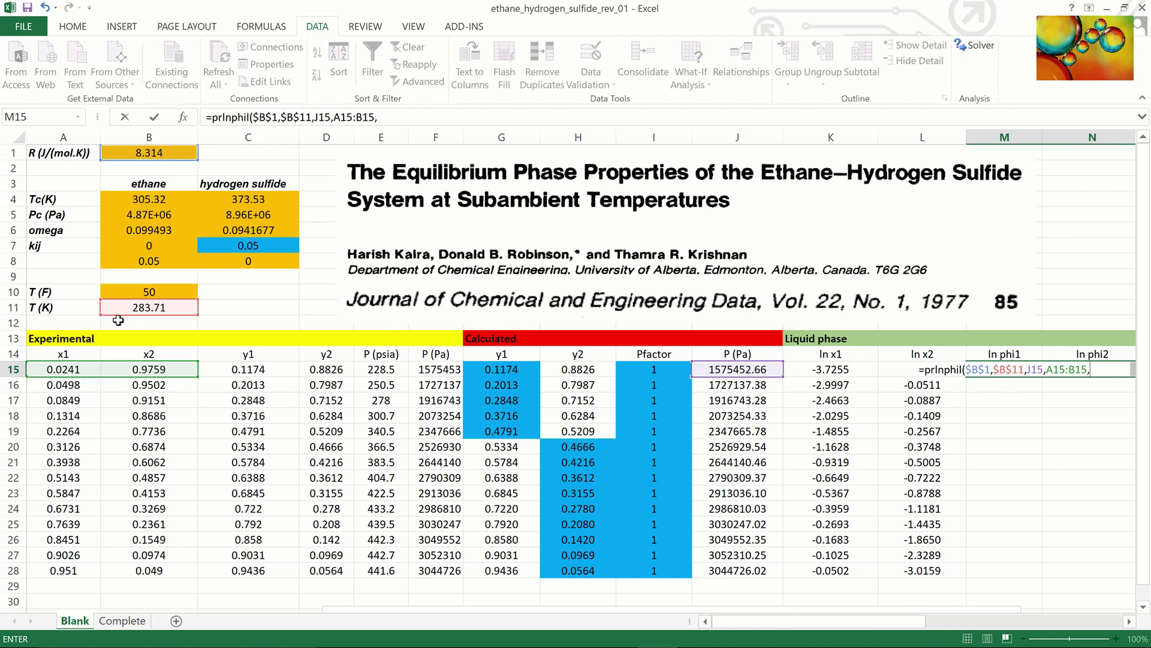
pyautogui.moveTo(161, 199); pyautogui.dragTo(273, 268)
pyautogui.press('F4')
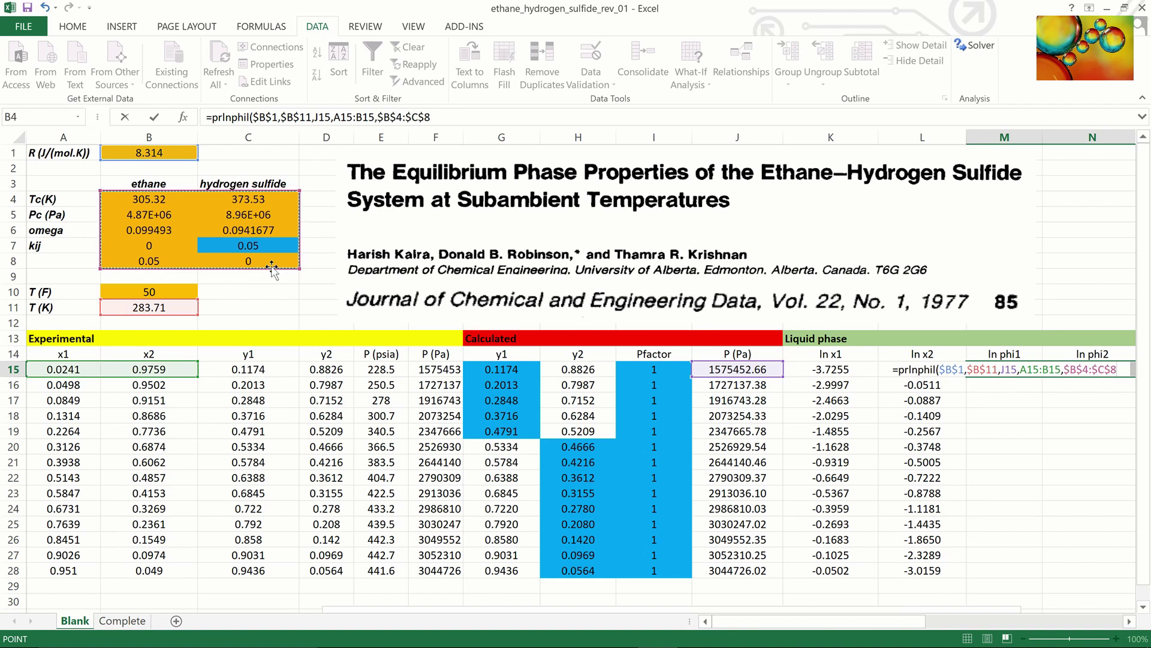
pyautogui.write(')')
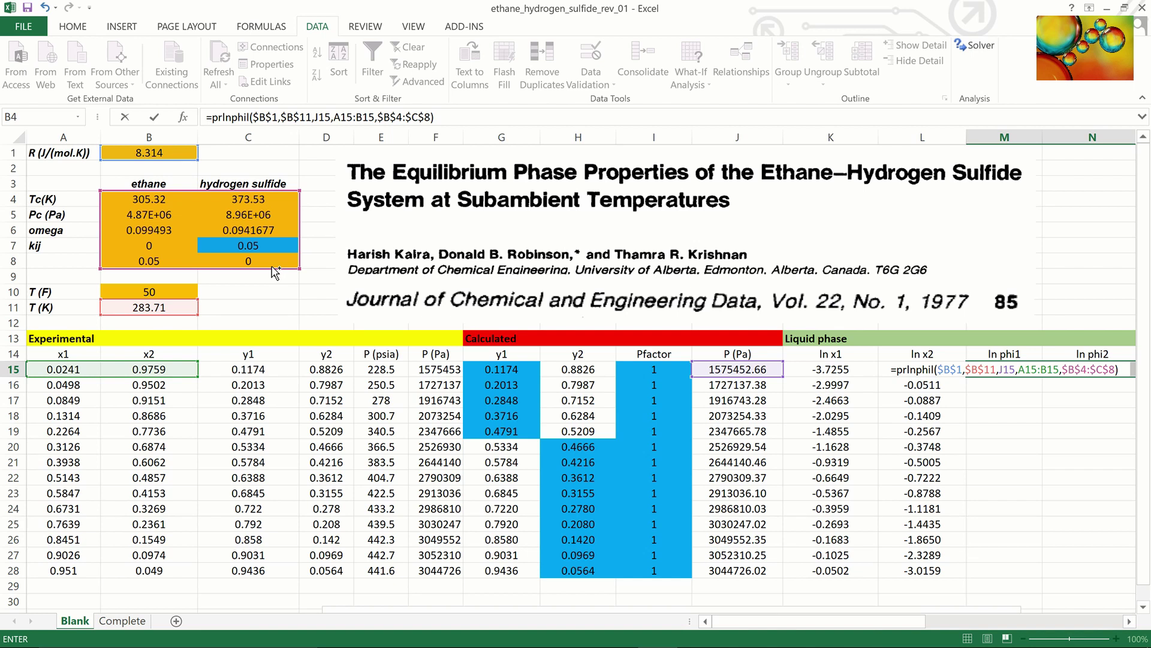
pyautogui.hotkey('ctrl', 'shift', 'Return')
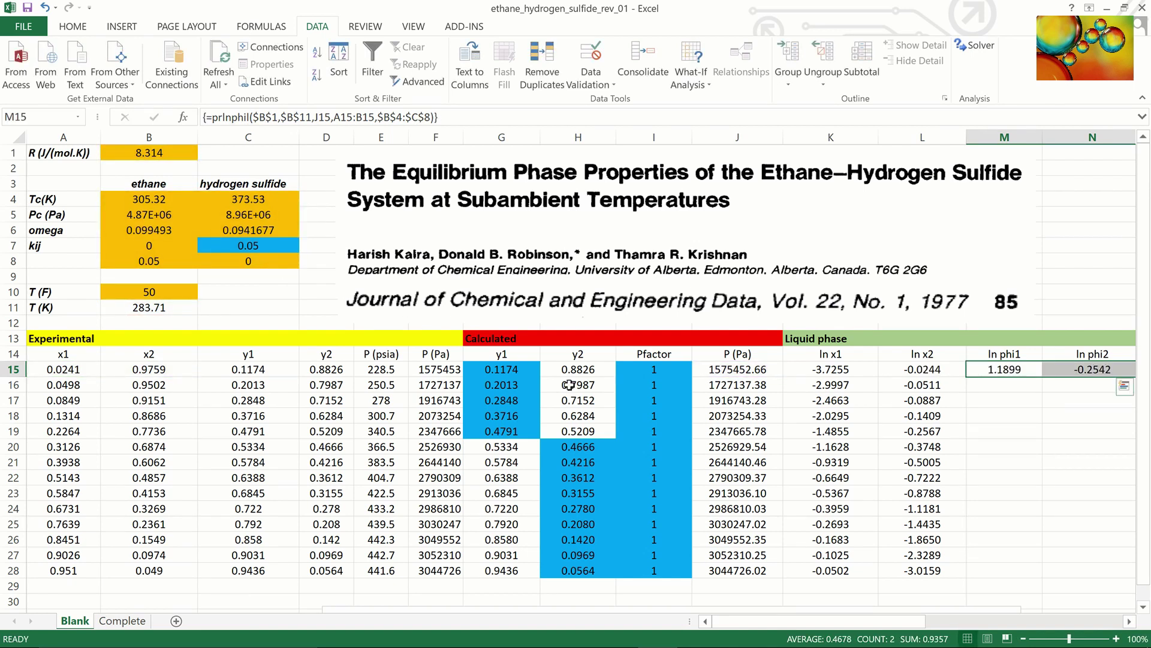
pyautogui.click(1129, 621)
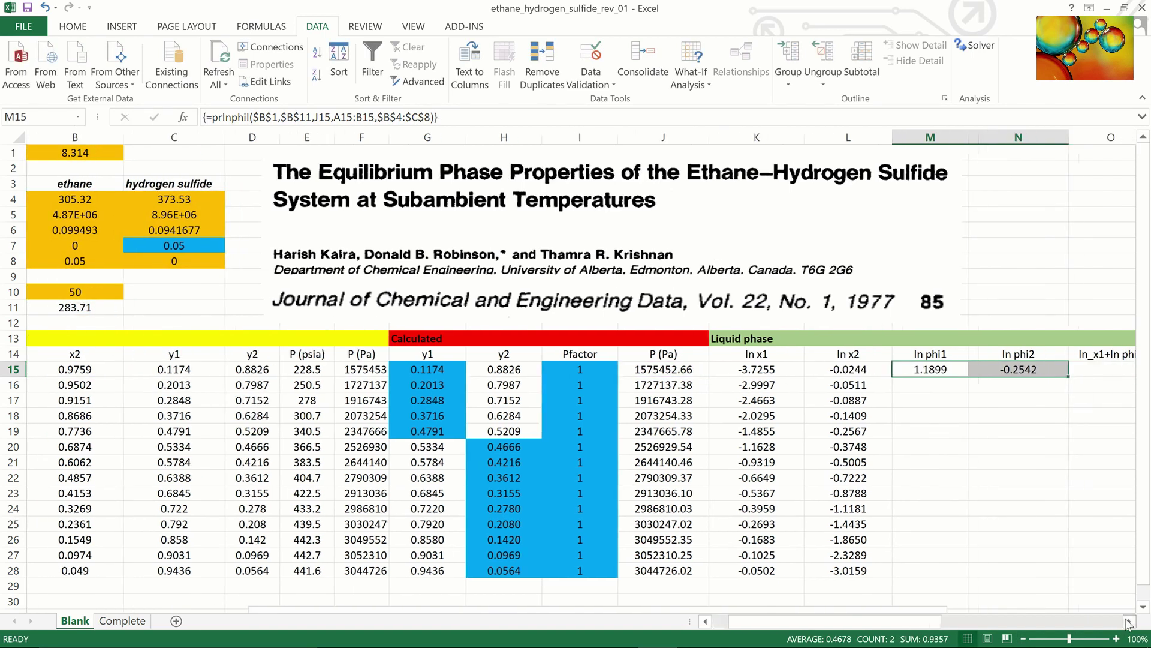
pyautogui.doubleClick(1068, 376)
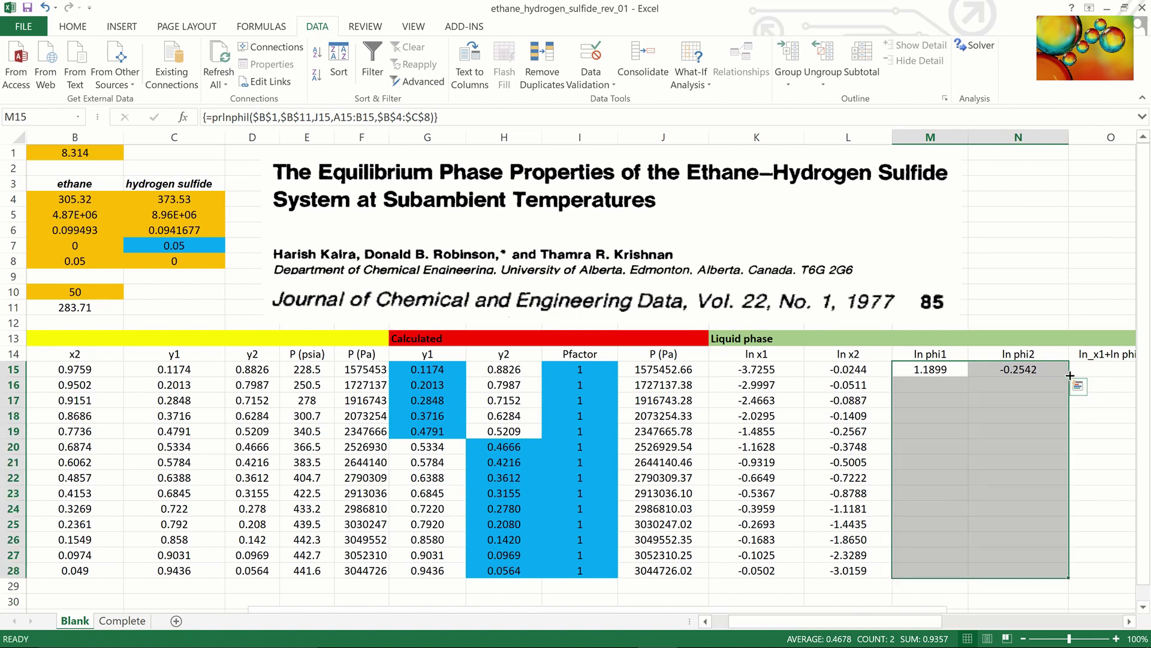
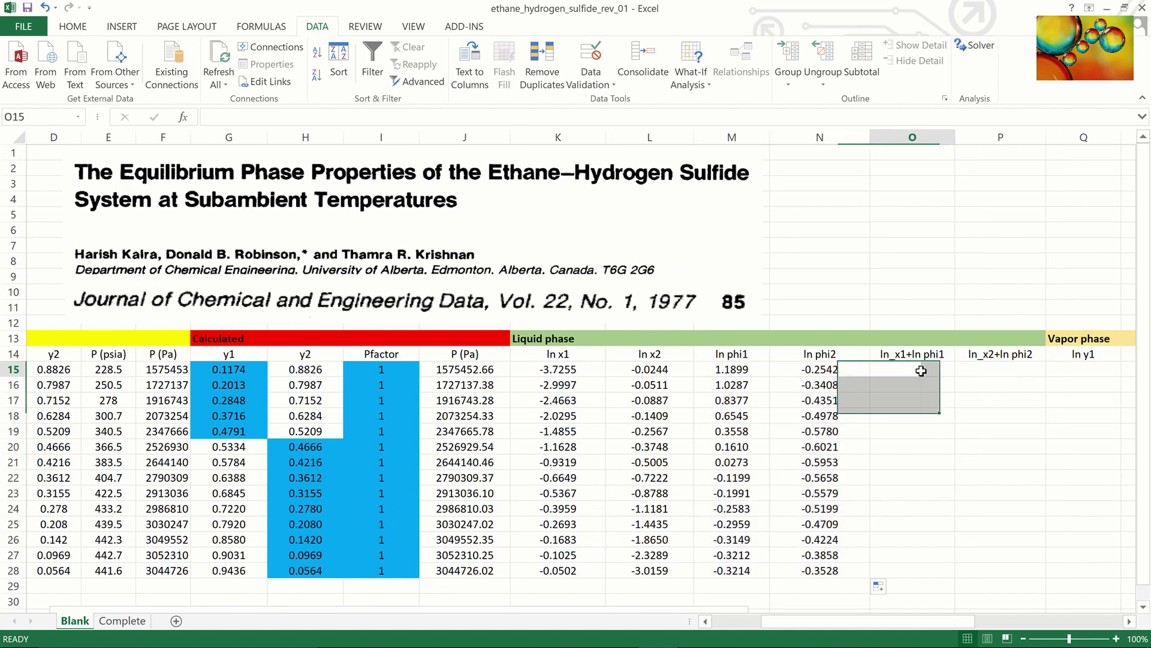
# - Calculate ln_x1+ln phi1 in O15 with =K15+M15, and fill it across to P15 and down to row 28
pyautogui.write('=')
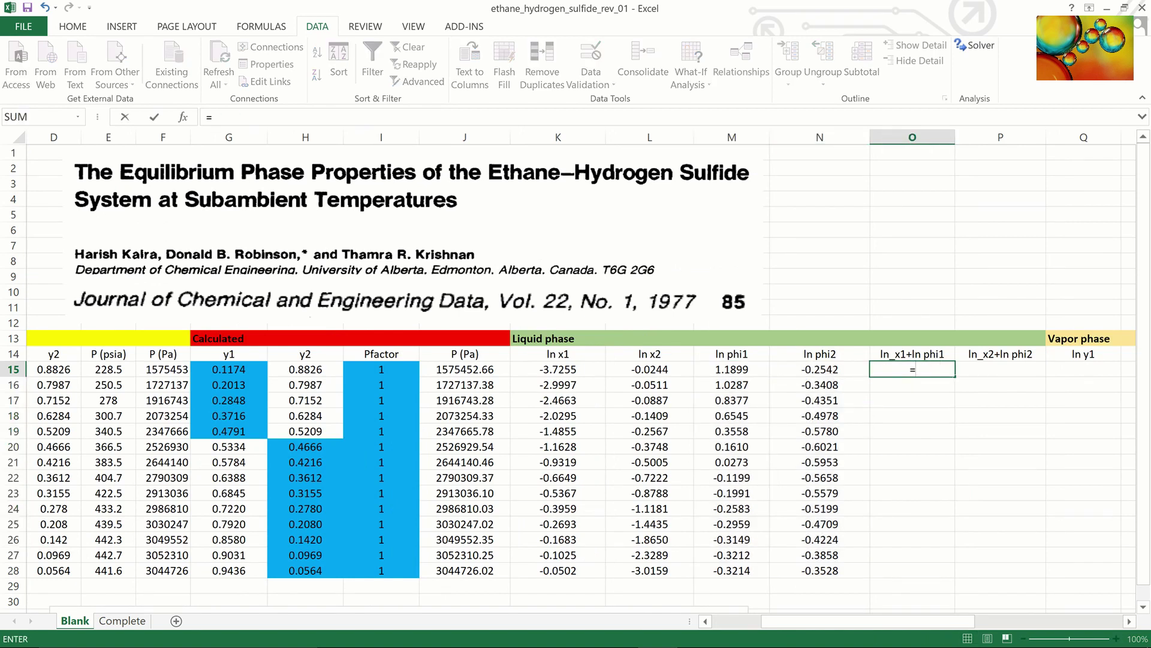
pyautogui.click(542, 367)
pyautogui.write('+')
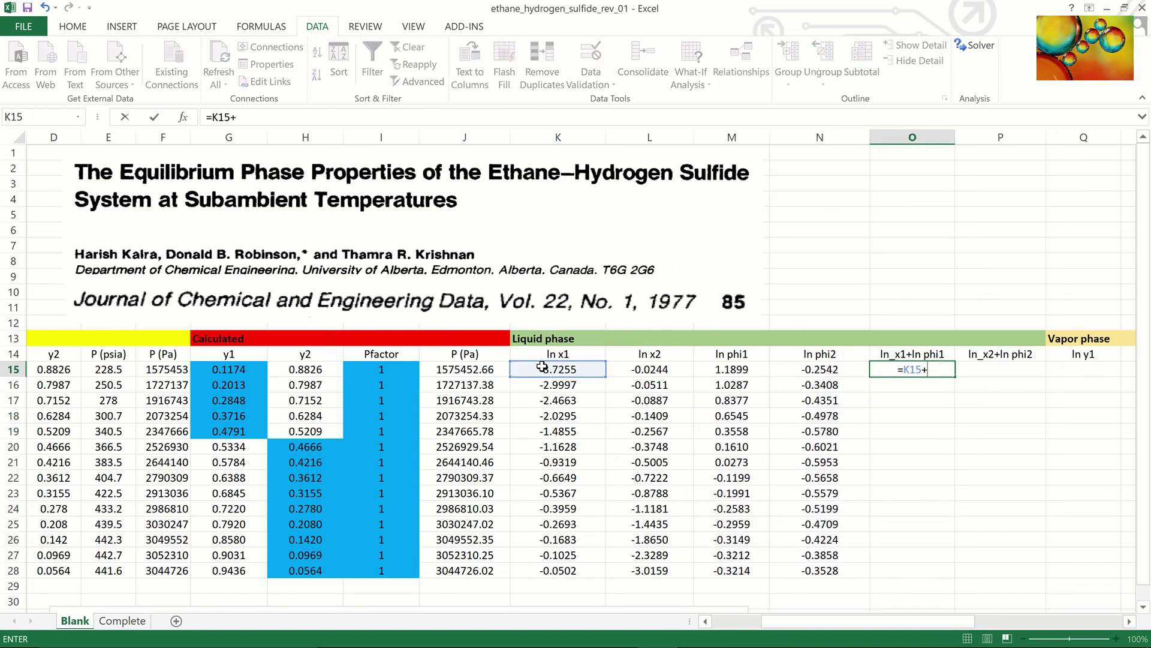
pyautogui.click(723, 368)
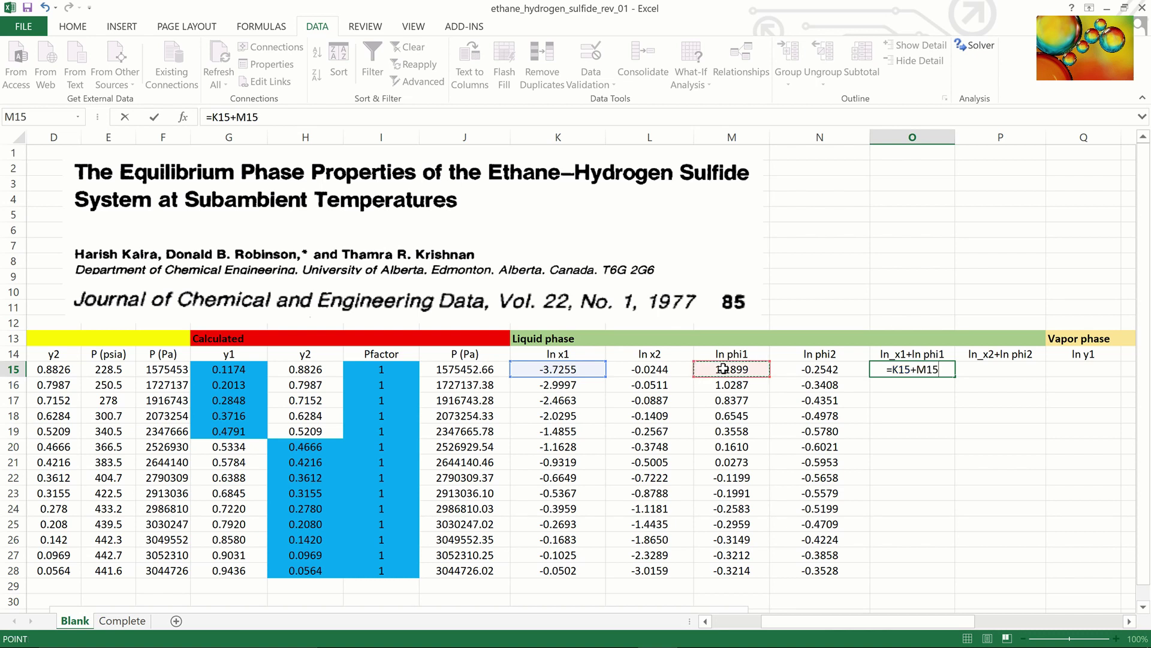
pyautogui.press('Return')
pyautogui.click(941, 367)
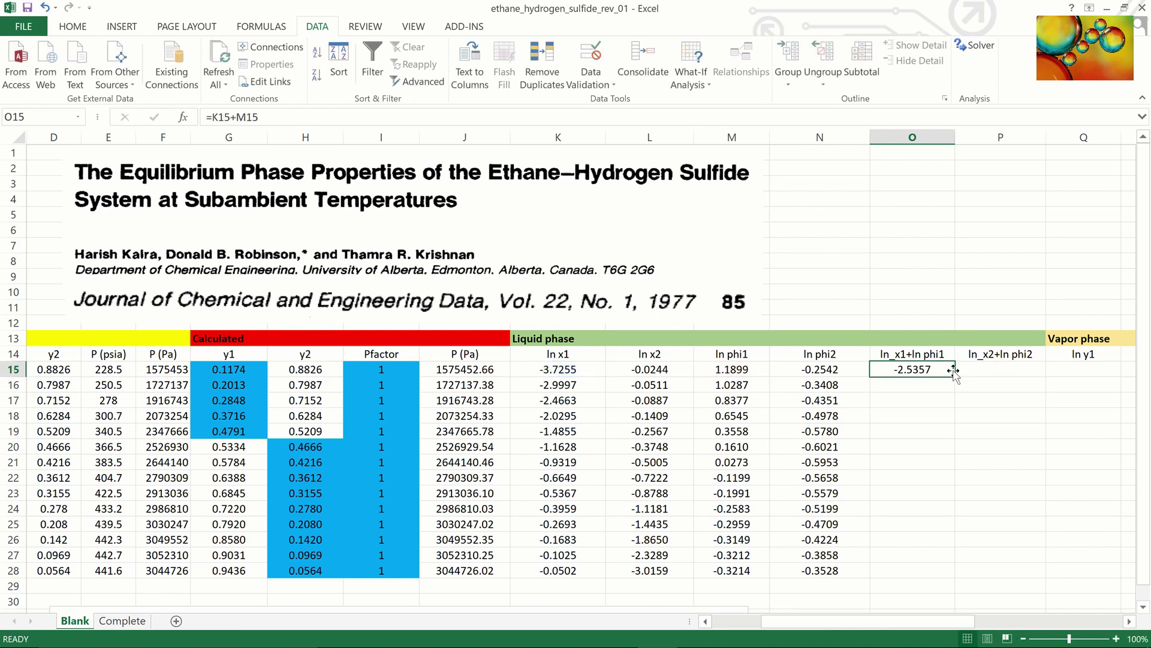
pyautogui.moveTo(955, 375); pyautogui.dragTo(1046, 378)
pyautogui.doubleClick(1046, 377)
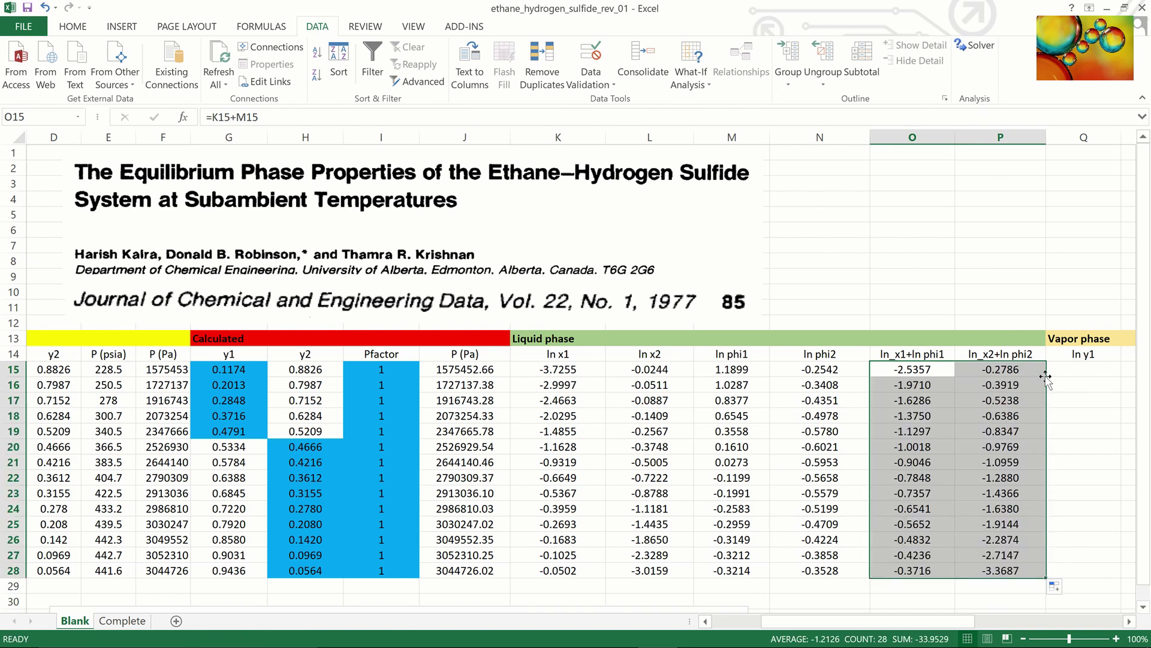
# - Calculate the vapour-phase ln y1 in Q15 with =LN(G15), and fill it across to ln y2 in R15 and down to row 28
pyautogui.click(1073, 376)
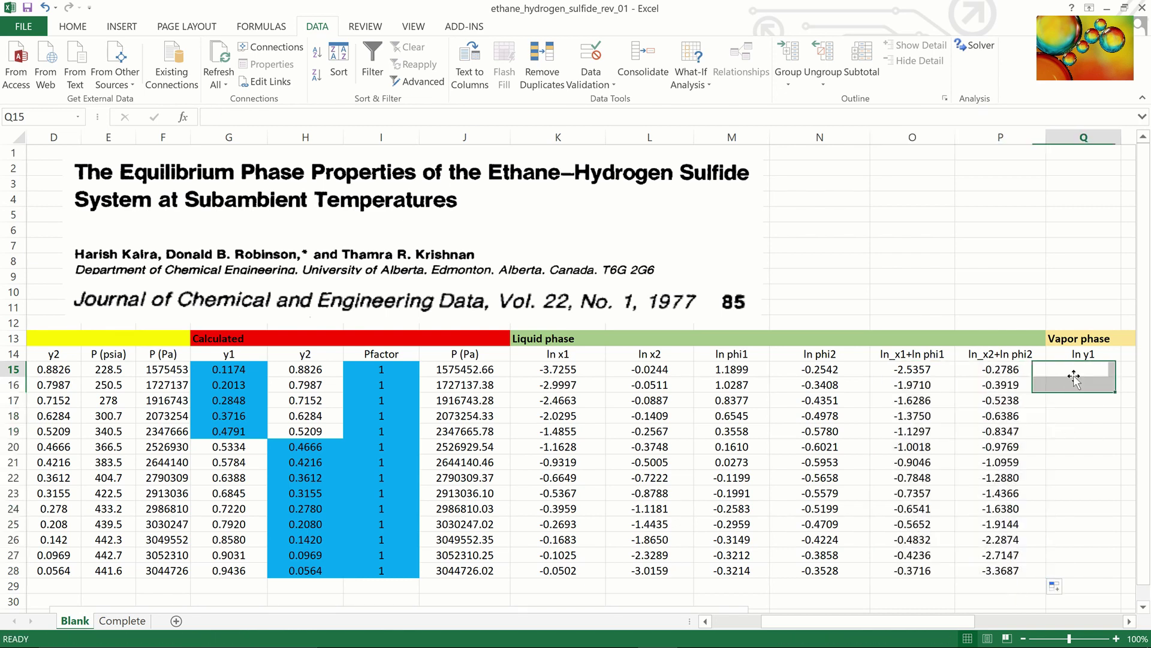
pyautogui.write('=ln(')
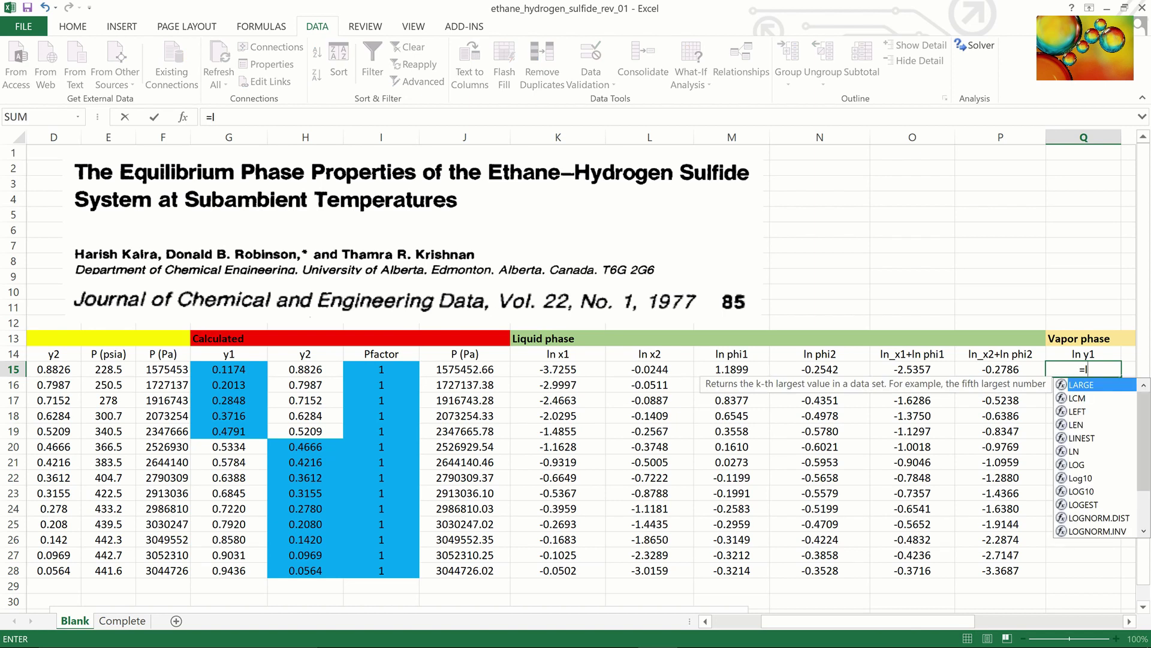
pyautogui.click(243, 367)
pyautogui.write(')')
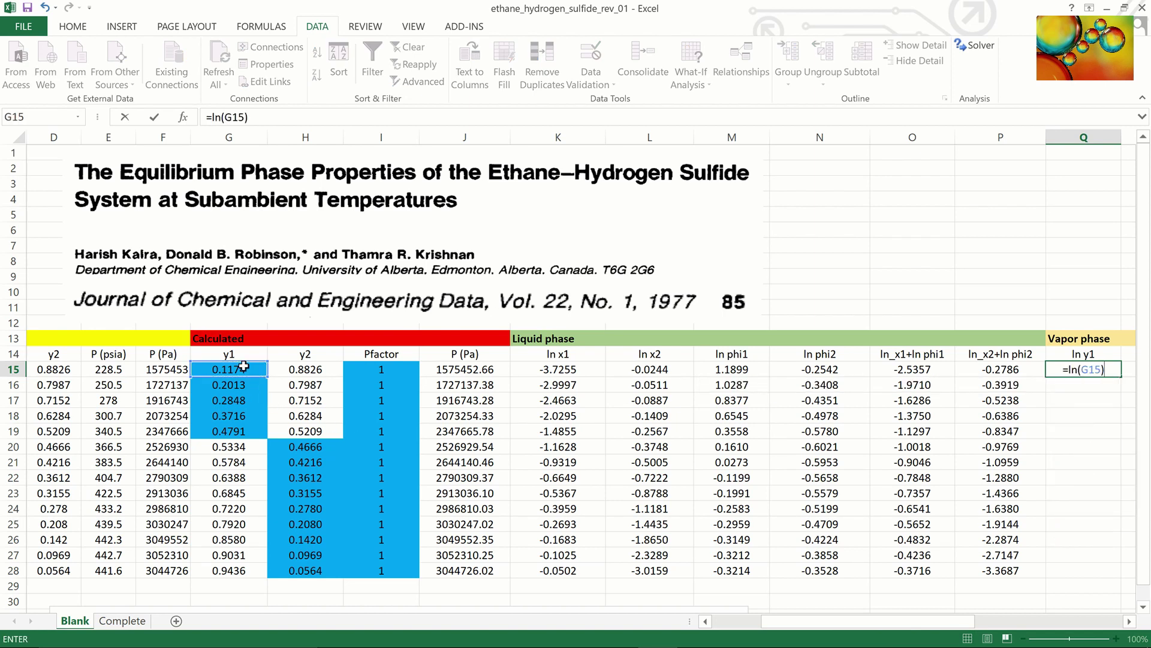
pyautogui.press('Return')
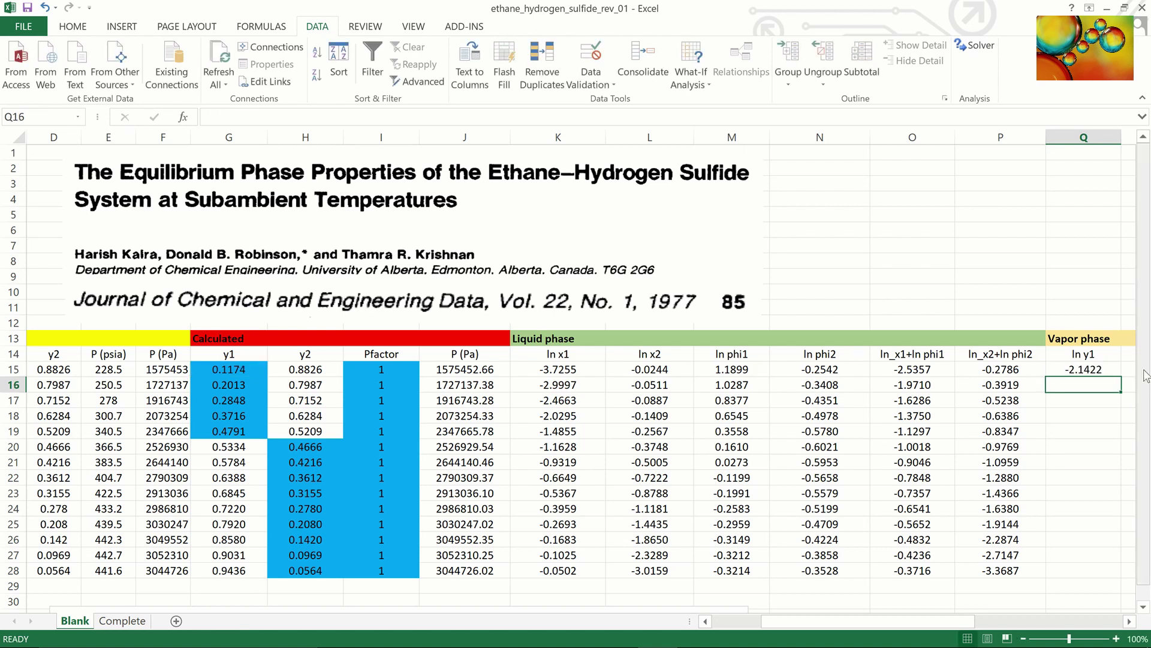
pyautogui.moveTo(966, 623); pyautogui.dragTo(998, 622)
pyautogui.click(988, 368)
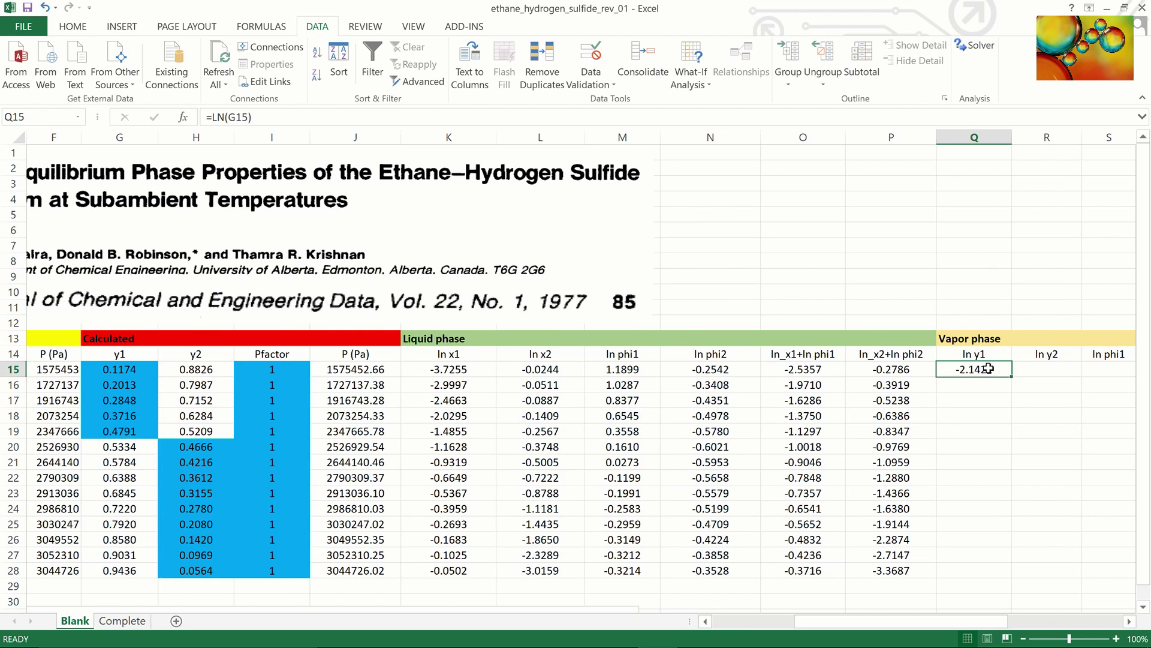
pyautogui.moveTo(1010, 374); pyautogui.dragTo(1084, 377)
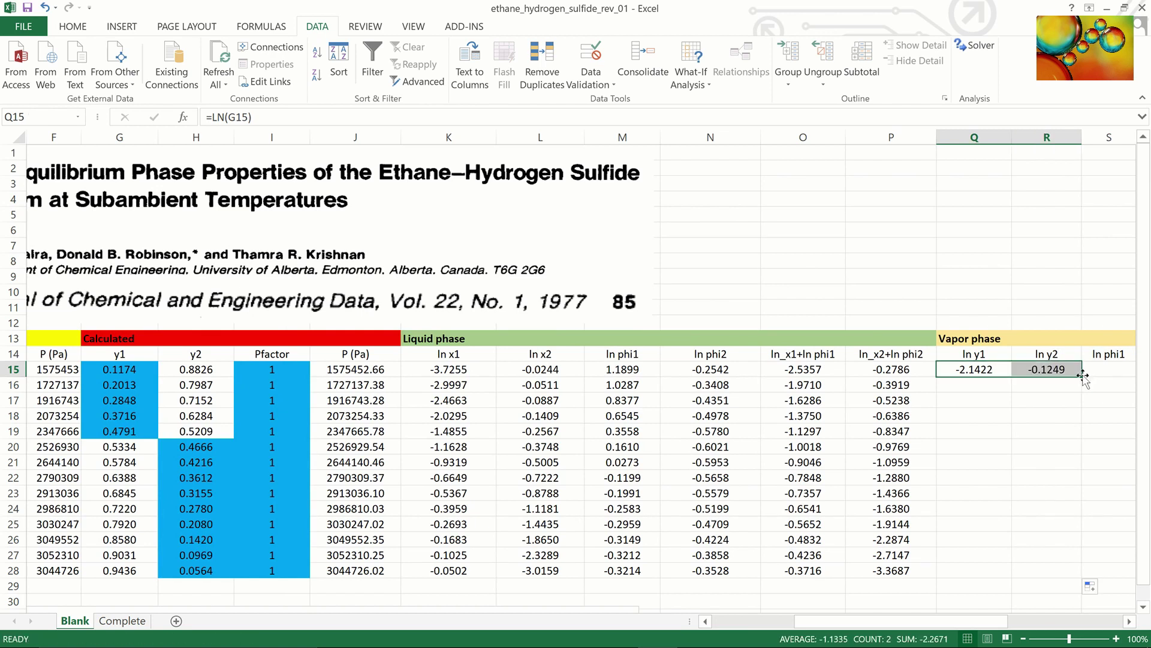
pyautogui.doubleClick(1084, 376)
# - Start a prlnphiv array formula across S15:T15 for vapour ln phi1 and ln phi2, with absolute reference $B$1 as its first argument
pyautogui.click(1101, 371)
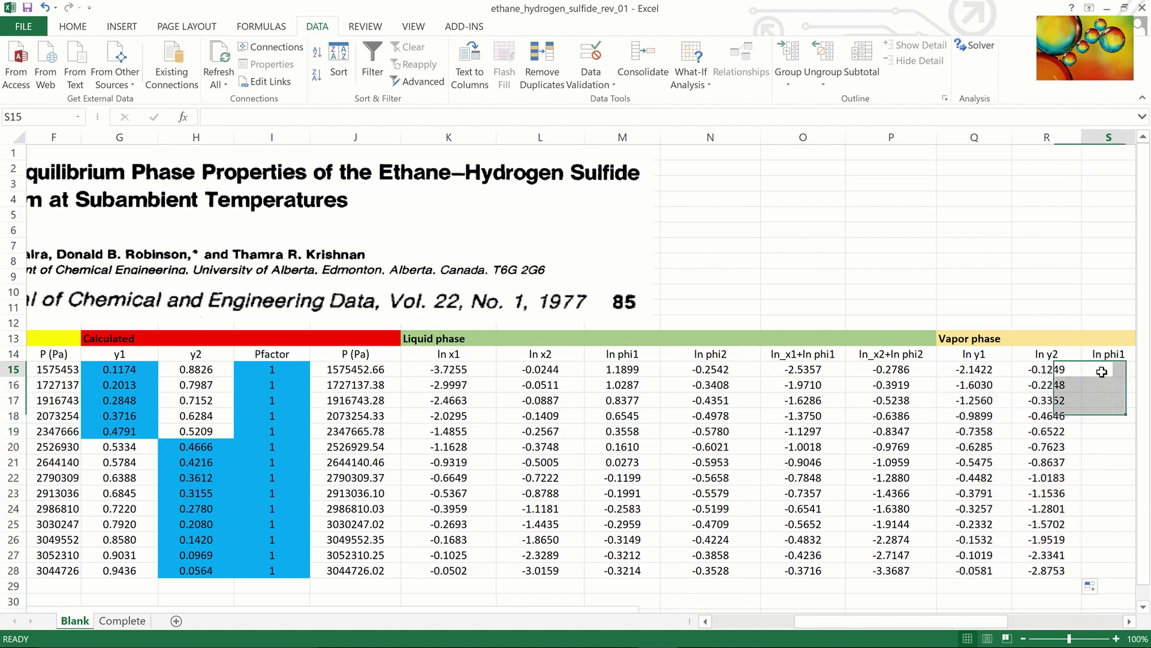
pyautogui.click(1130, 621)
pyautogui.click(1130, 621)
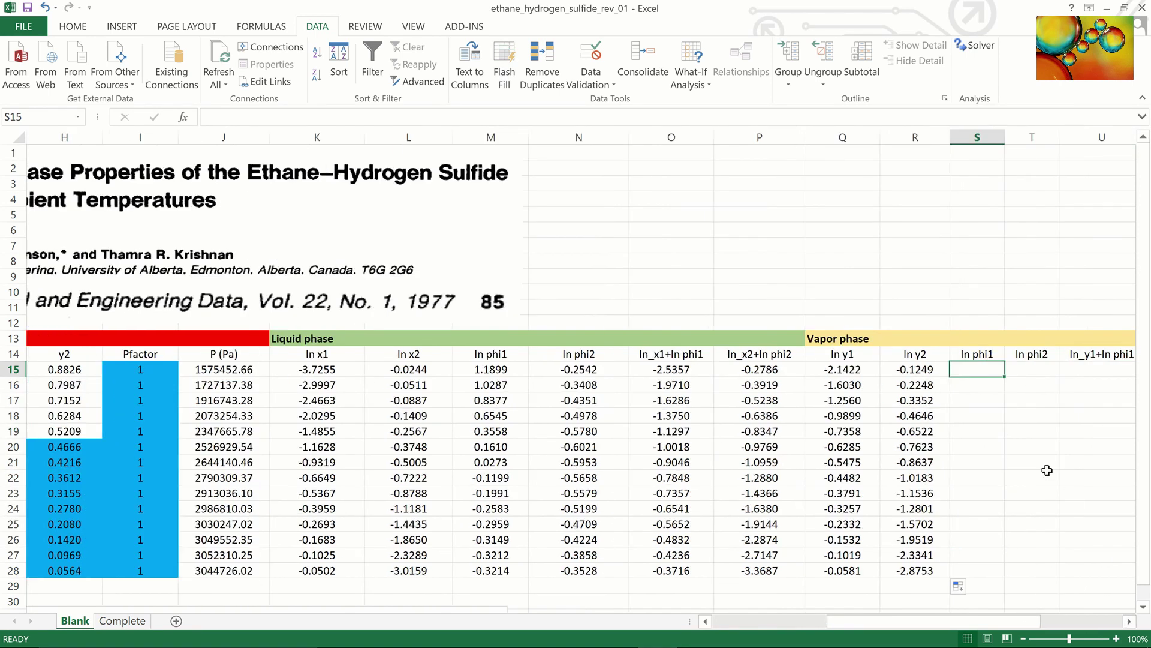
pyautogui.keyDown('shift'); pyautogui.click(1015, 373); pyautogui.keyUp('shift')
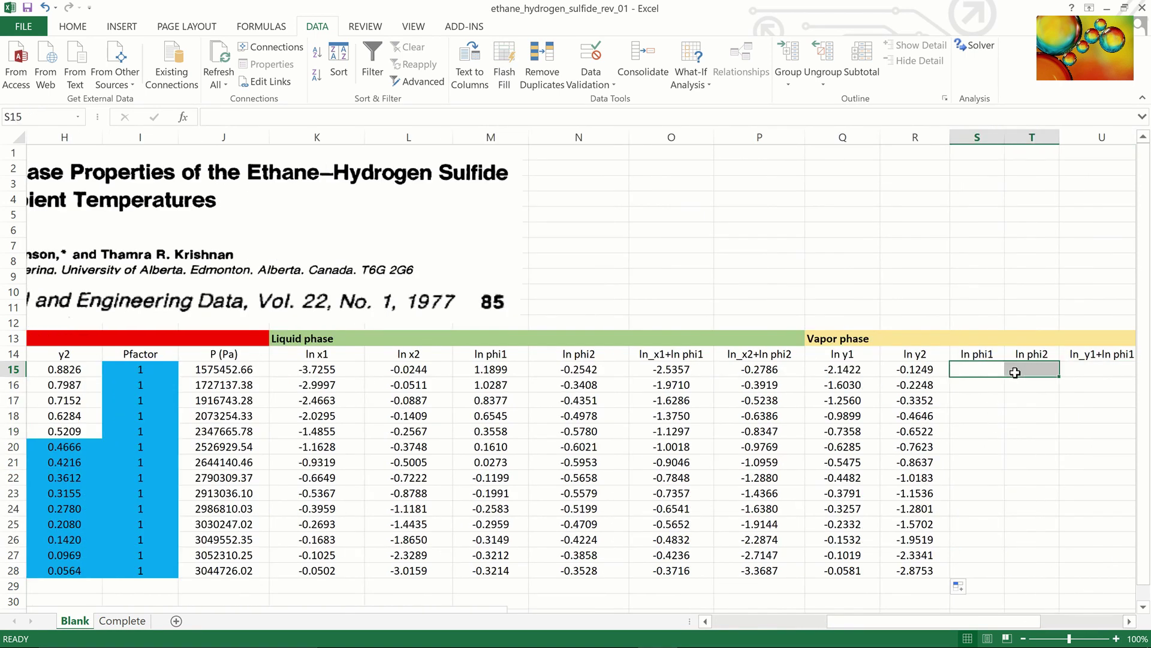
pyautogui.write('=prlnp')
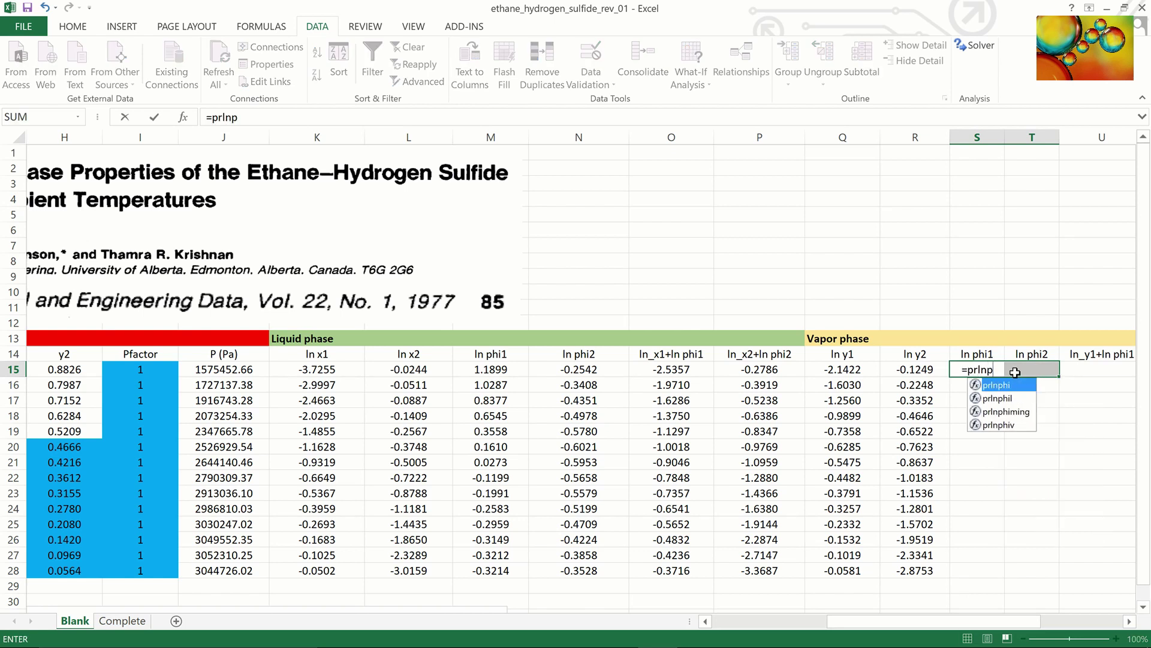
pyautogui.write('hiv(')
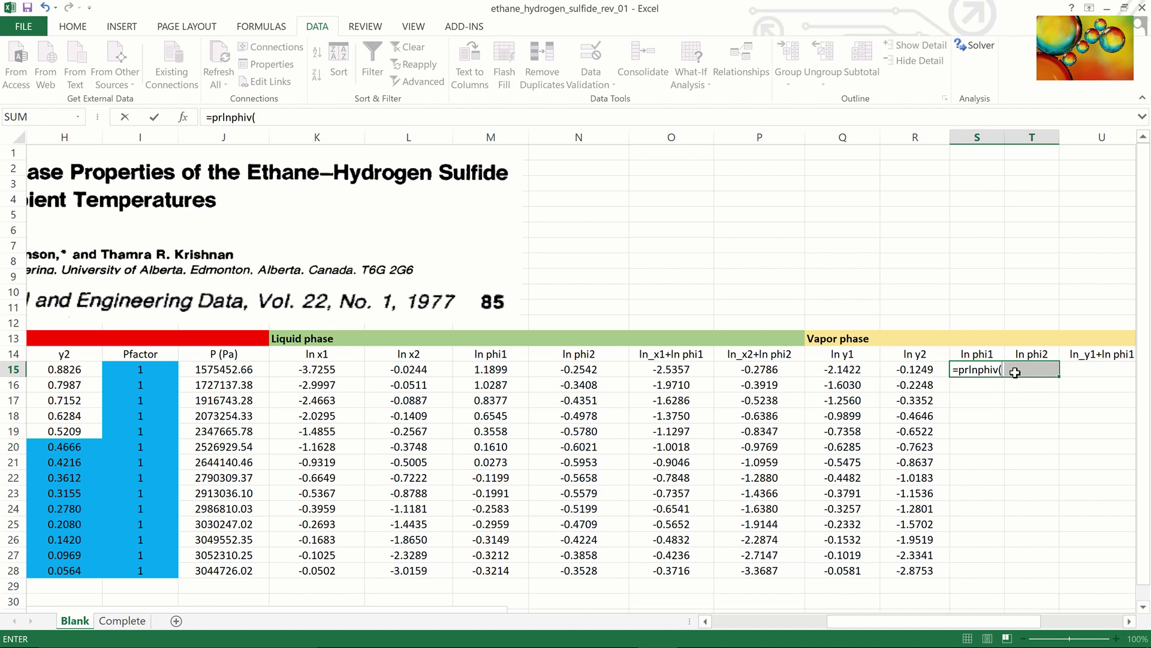
pyautogui.moveTo(828, 622); pyautogui.dragTo(728, 630)
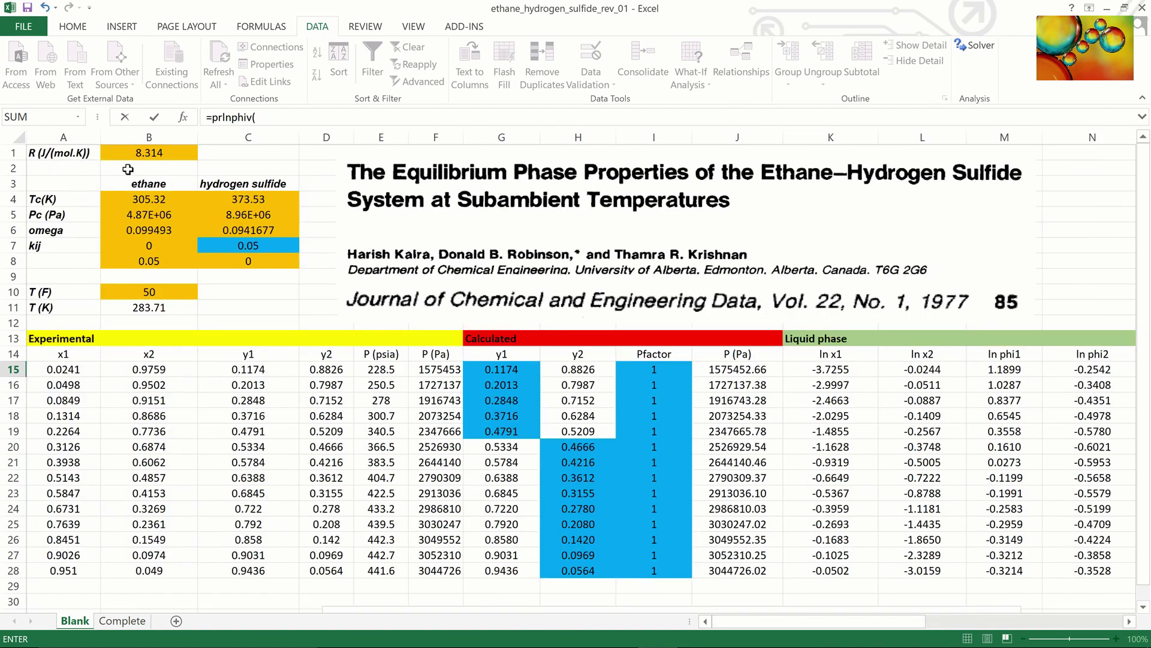
pyautogui.click(142, 155)
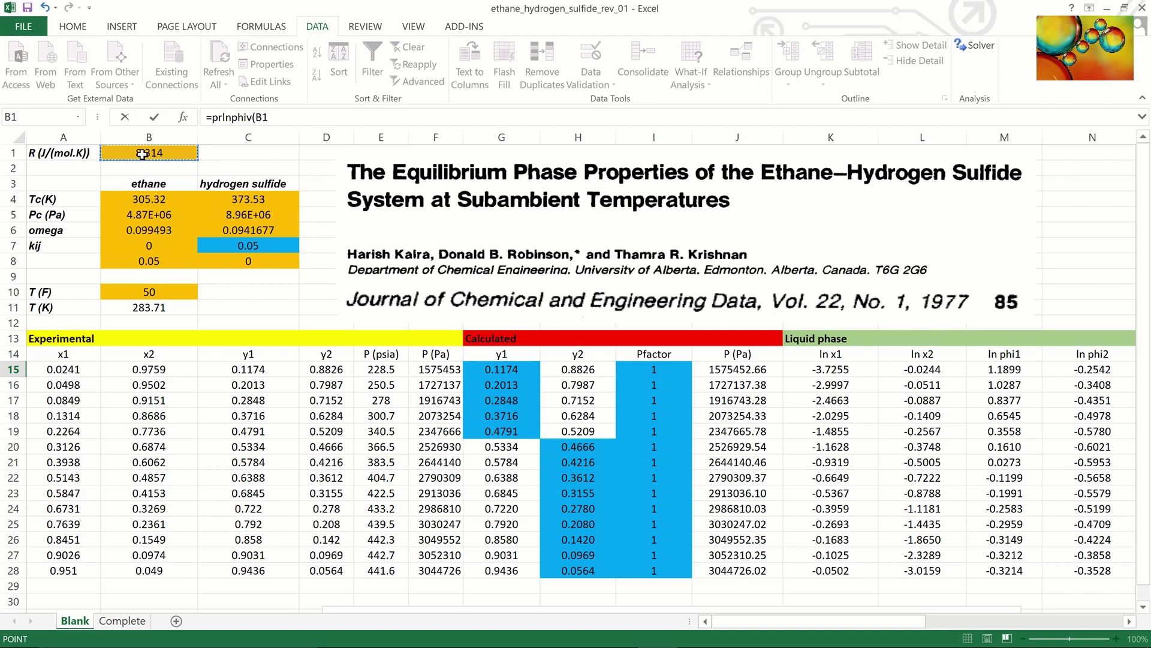
pyautogui.press('F4')
pyautogui.write(',')
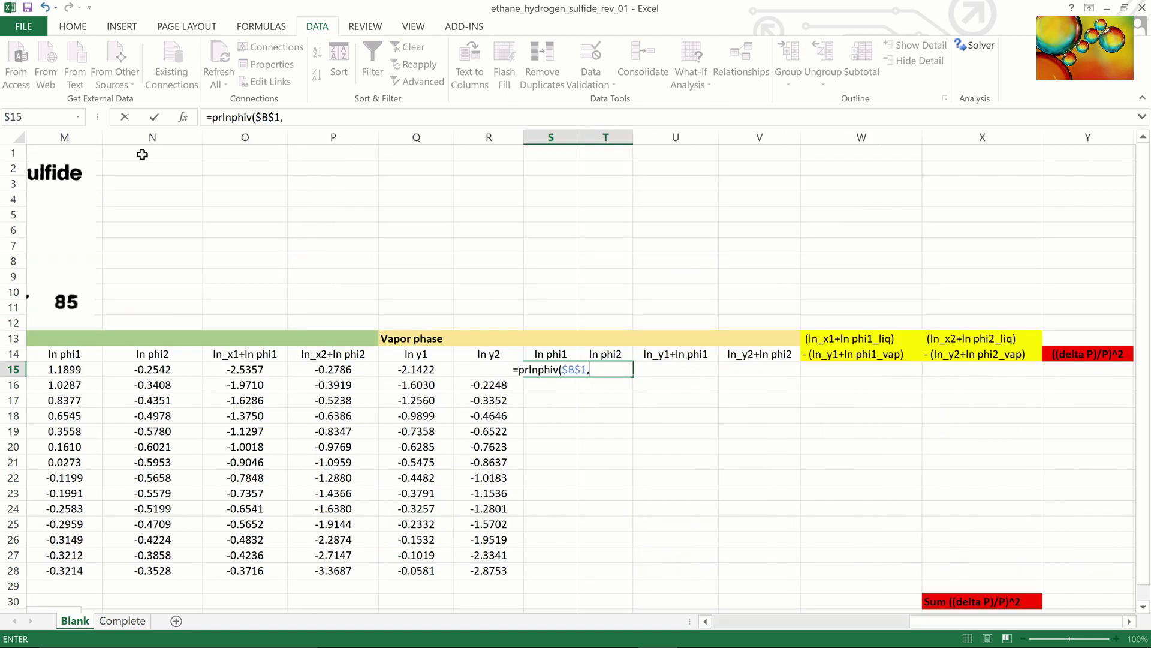
# - Add the absolute temperature reference $B$11 and the calculated pressure J15 as the second and third prlnphiv arguments
pyautogui.moveTo(931, 624); pyautogui.dragTo(670, 630)
pyautogui.click(133, 309)
pyautogui.press('F4')
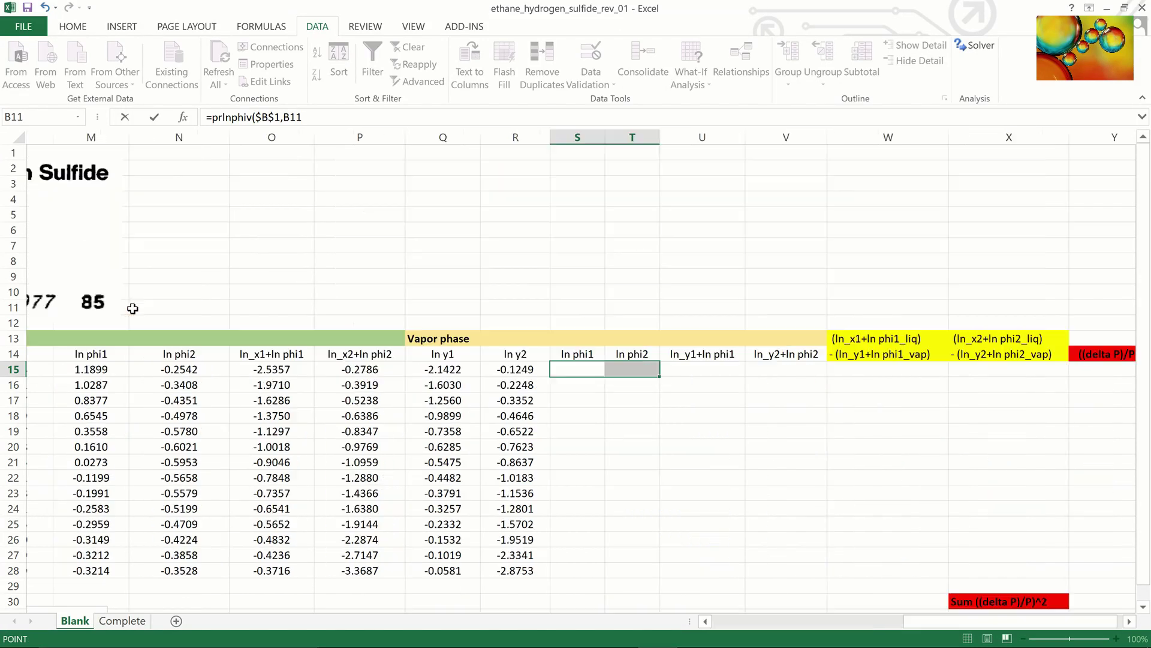
pyautogui.write(',')
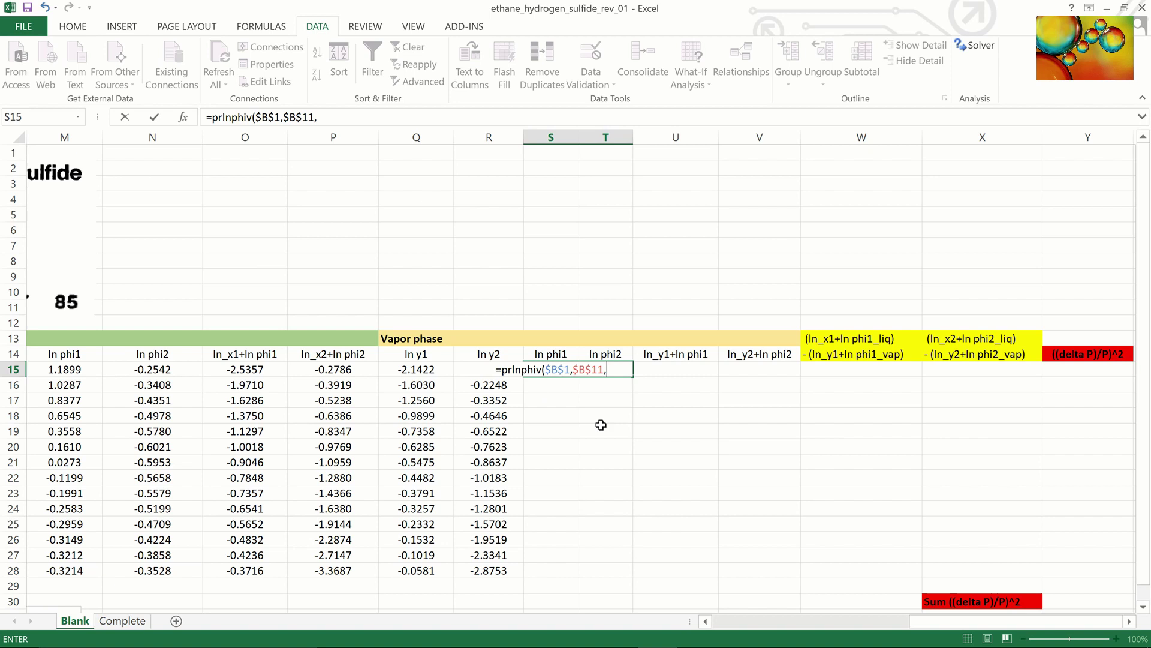
pyautogui.moveTo(927, 622); pyautogui.dragTo(817, 623)
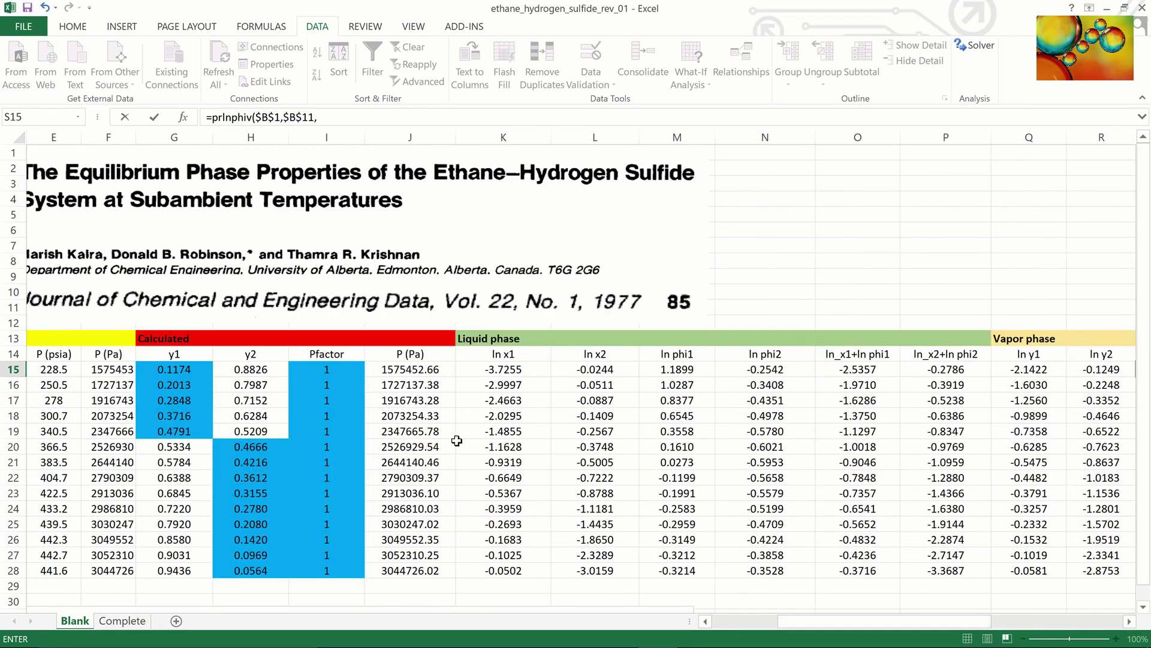
pyautogui.click(415, 373)
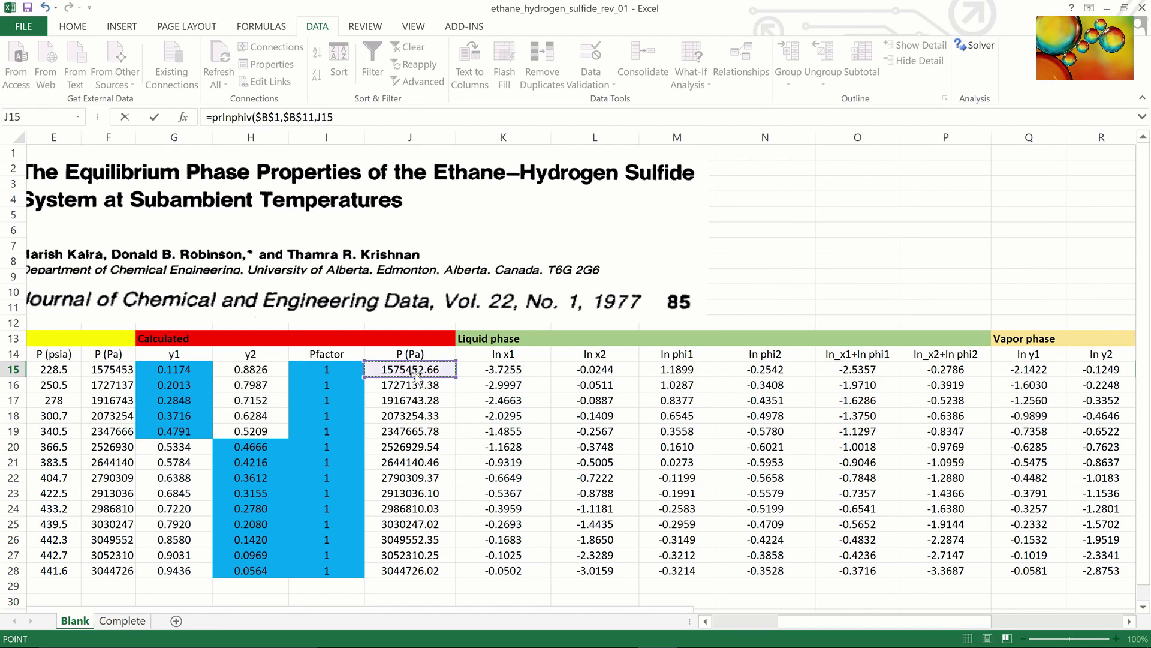
pyautogui.write(',')
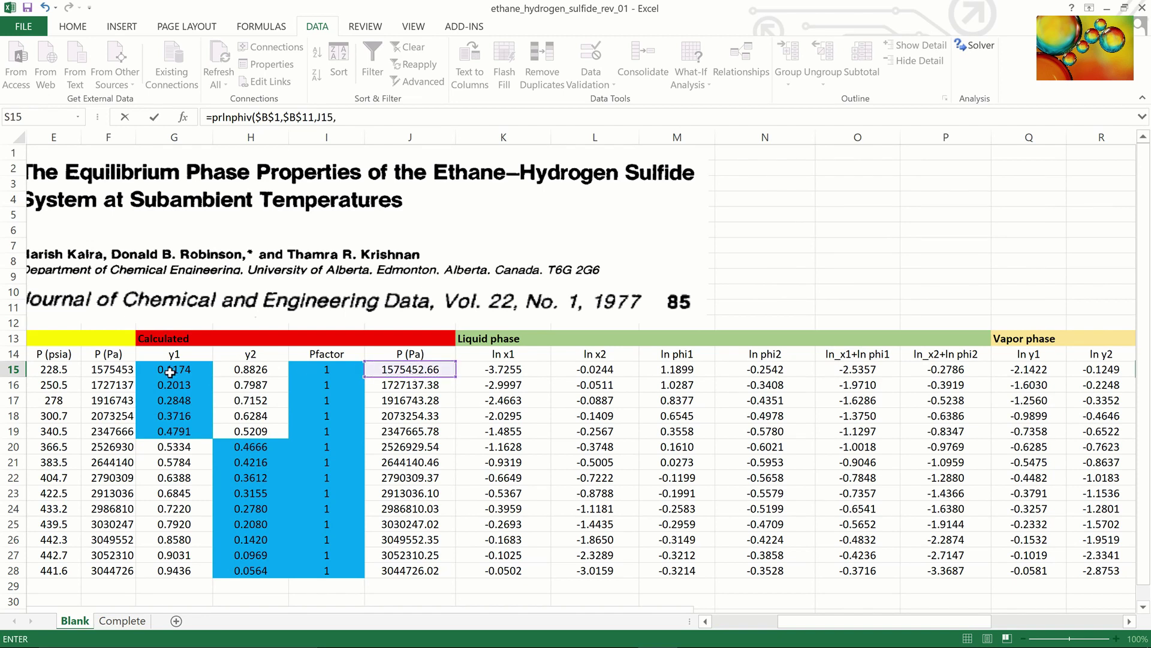
# - Complete the prlnphiv arguments with G15:H15 and $B$4:$C$8, commit it as an array formula, and fill S15:T15 down to row 28
pyautogui.moveTo(169, 372); pyautogui.dragTo(265, 372)
pyautogui.write(',')
pyautogui.moveTo(783, 621); pyautogui.dragTo(699, 622)
pyautogui.moveTo(153, 199); pyautogui.dragTo(243, 258)
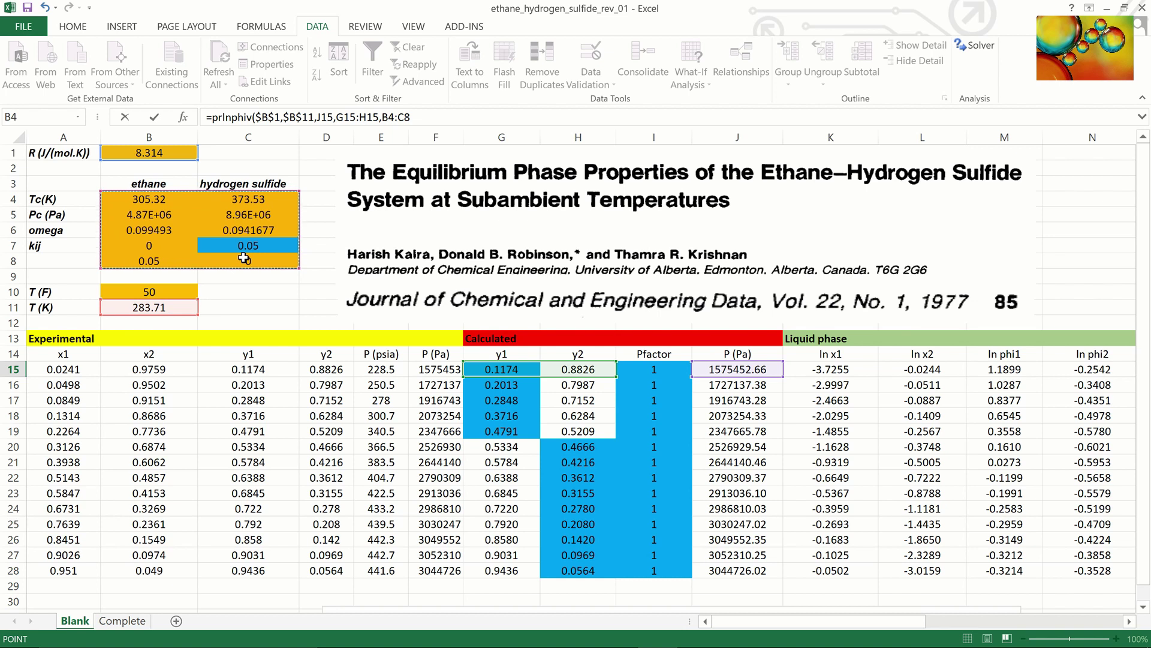
pyautogui.press('F4')
pyautogui.write(')')
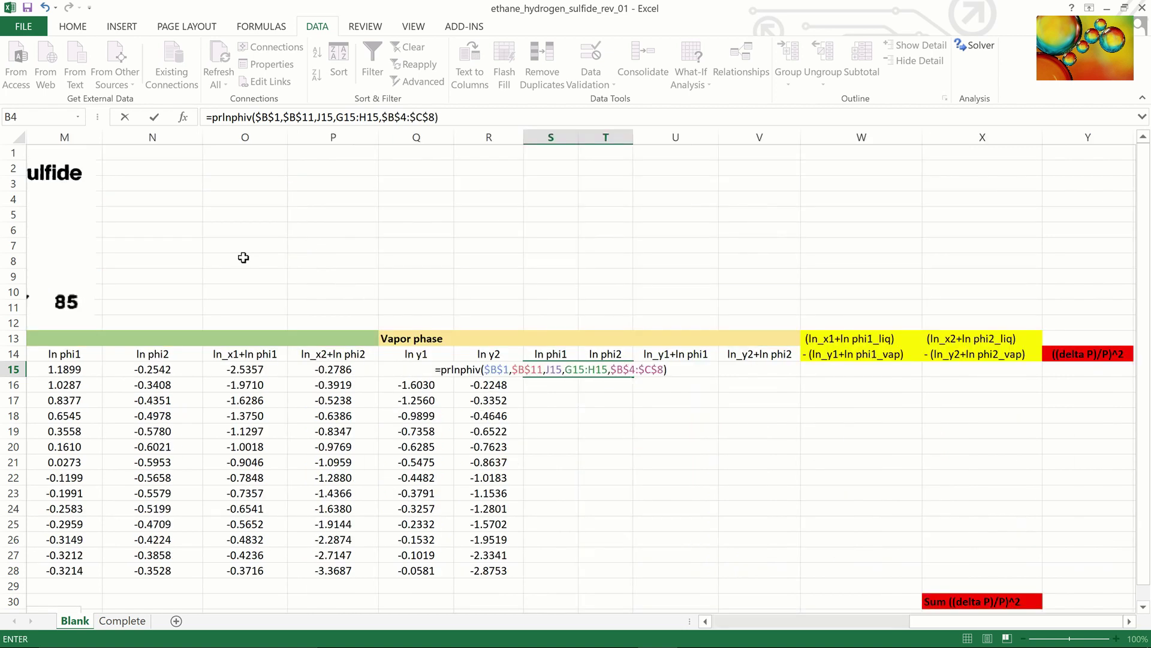
pyautogui.hotkey('ctrl', 'shift', 'Return')
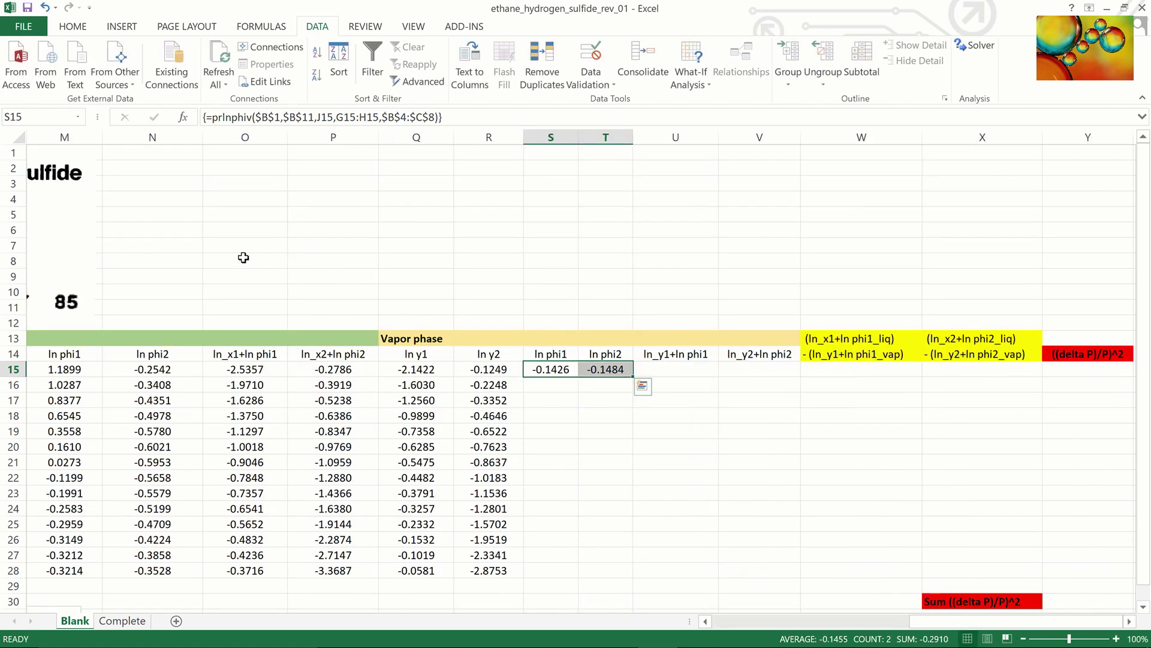
pyautogui.moveTo(633, 378); pyautogui.dragTo(634, 576)
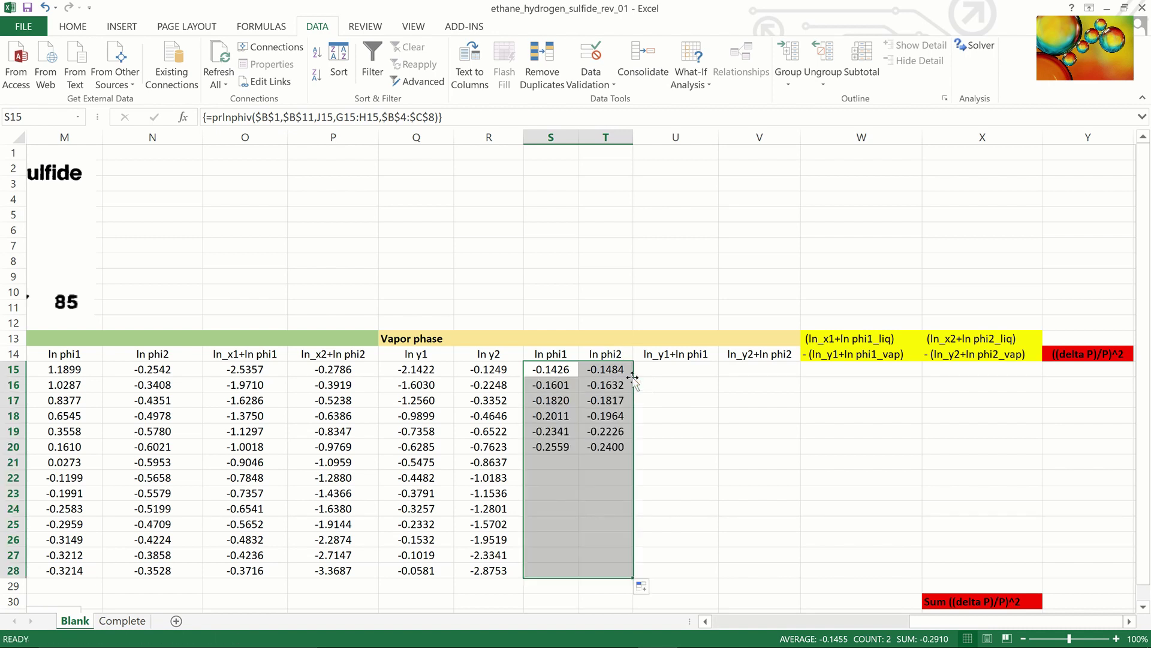
# - Calculate ln_y1+ln phi1 in U15 with =Q15+S15, and fill it across to V15 and down to row 28
pyautogui.click(661, 372)
pyautogui.write('=')
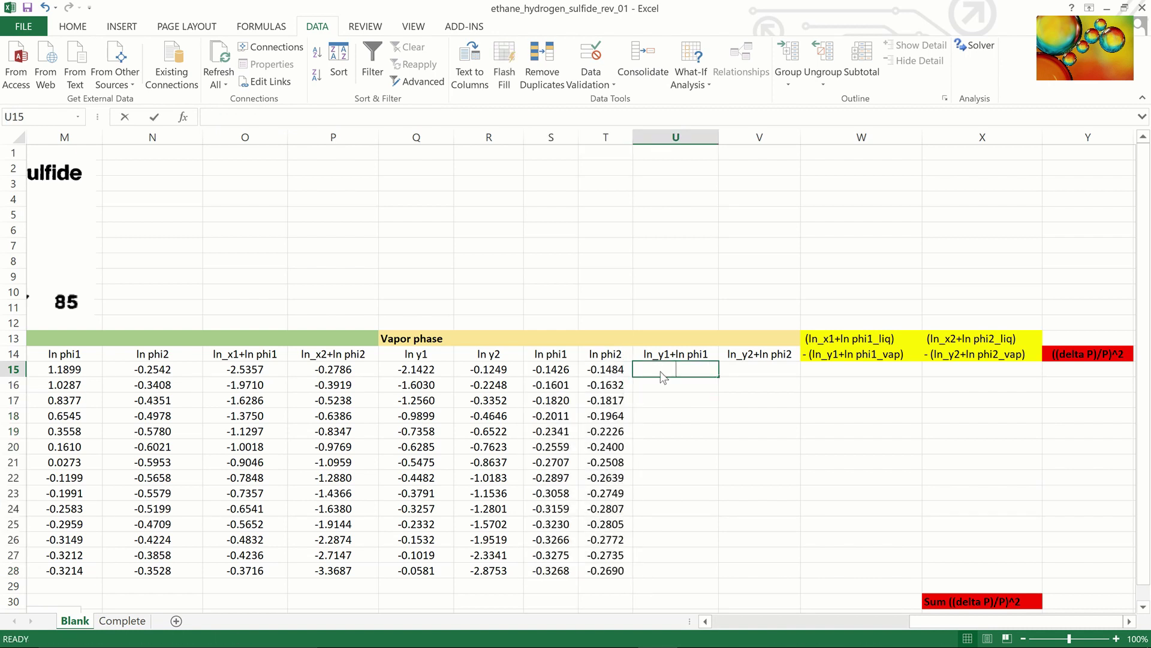
pyautogui.click(420, 368)
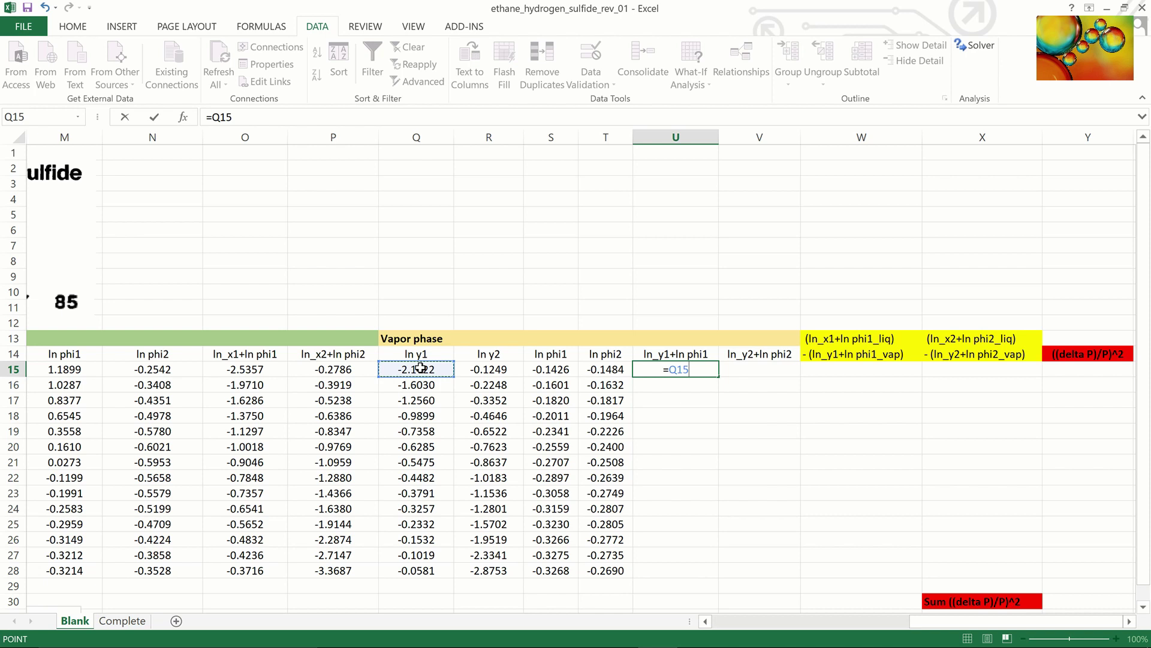
pyautogui.write('+')
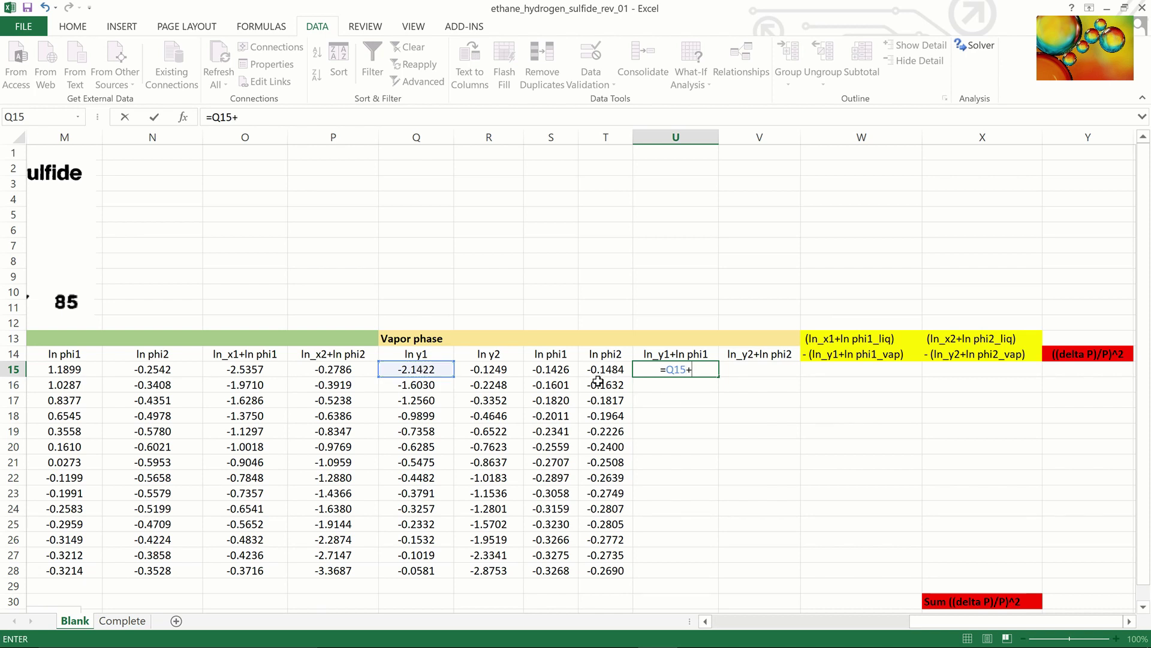
pyautogui.click(559, 370)
pyautogui.press('Return')
pyautogui.click(689, 370)
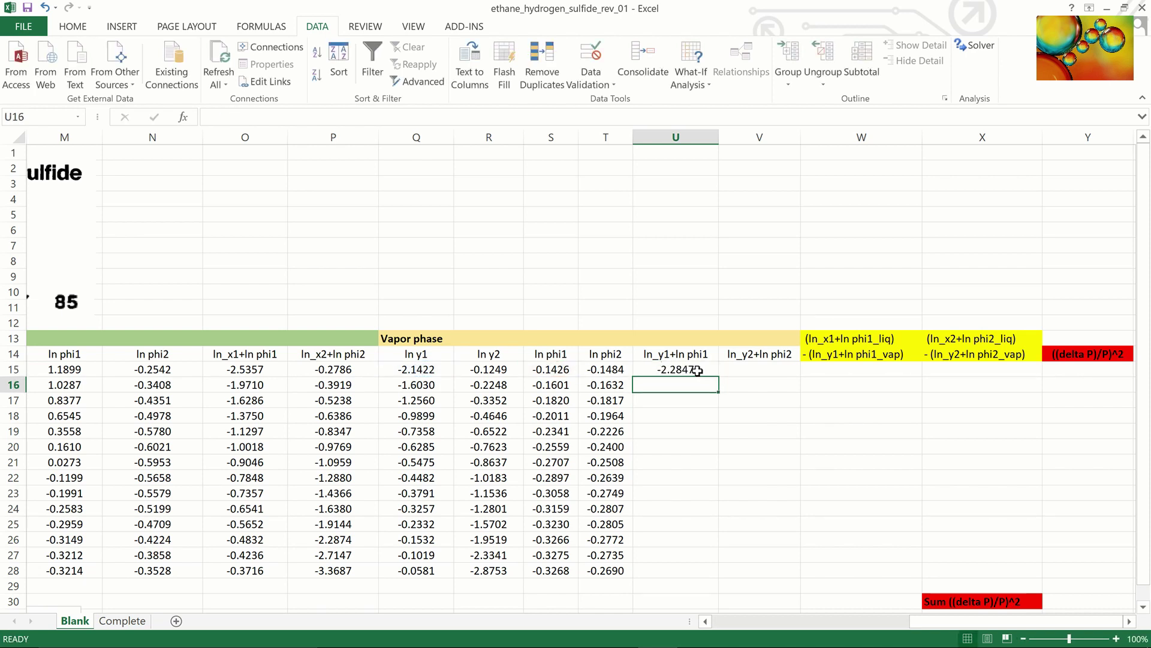
pyautogui.moveTo(715, 373); pyautogui.dragTo(801, 375)
pyautogui.doubleClick(801, 375)
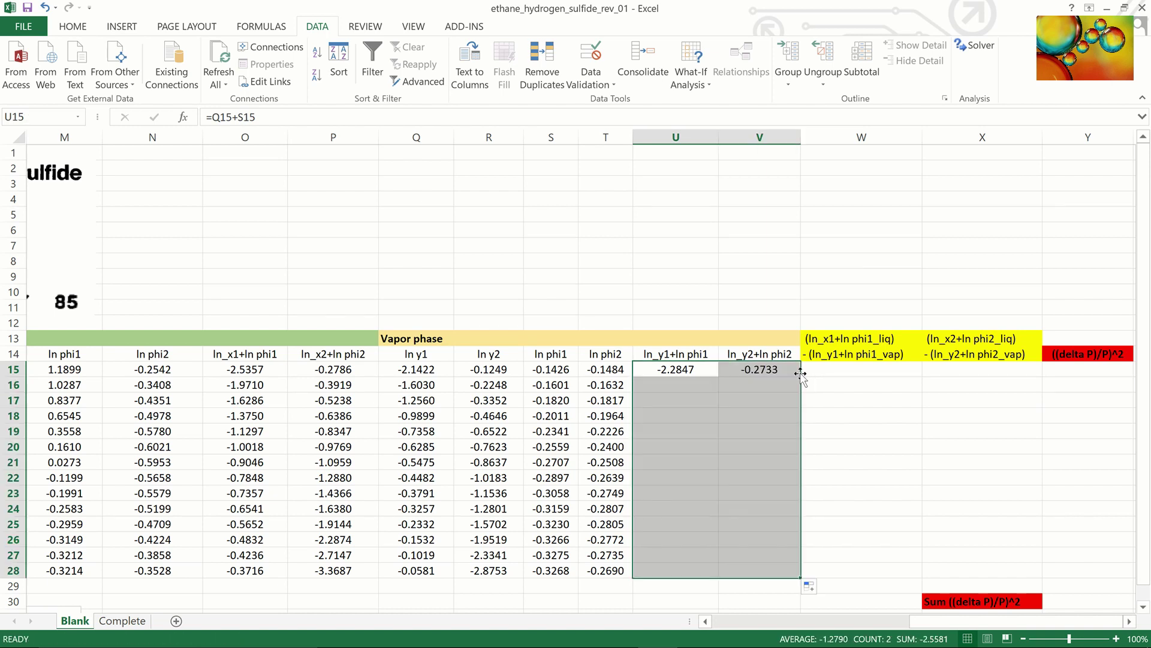
# - Calculate the liquid-minus-vapour difference in W15 with =O15-U15, and fill it across to X15 and down to row 28
pyautogui.click(846, 375)
pyautogui.write('=')
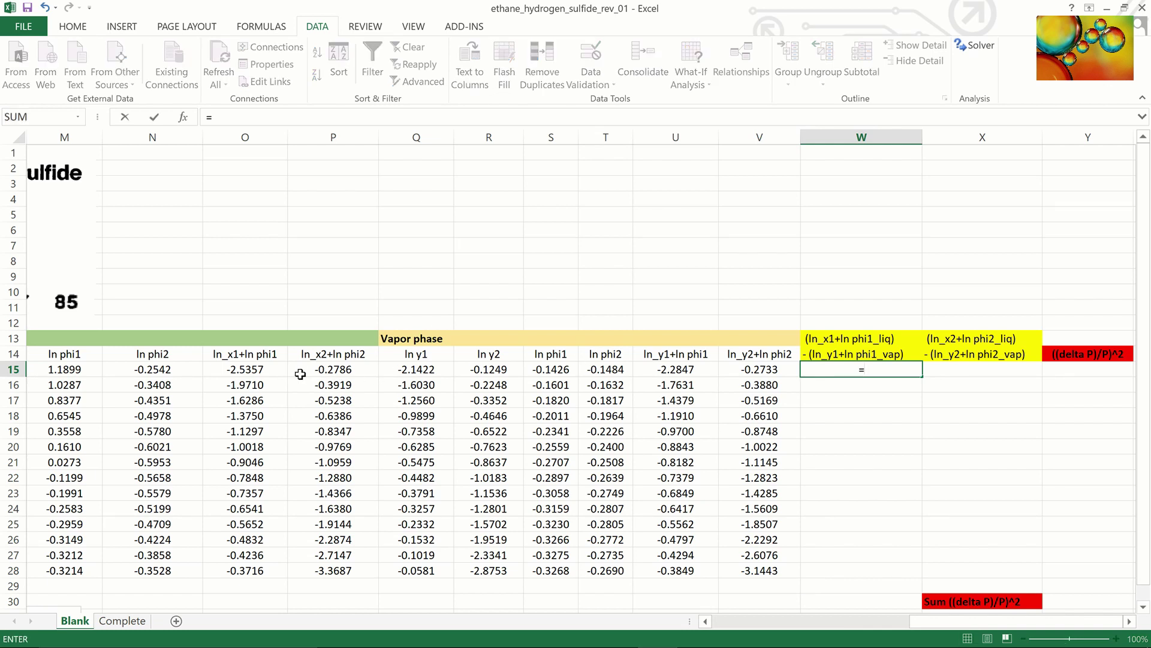
pyautogui.click(264, 369)
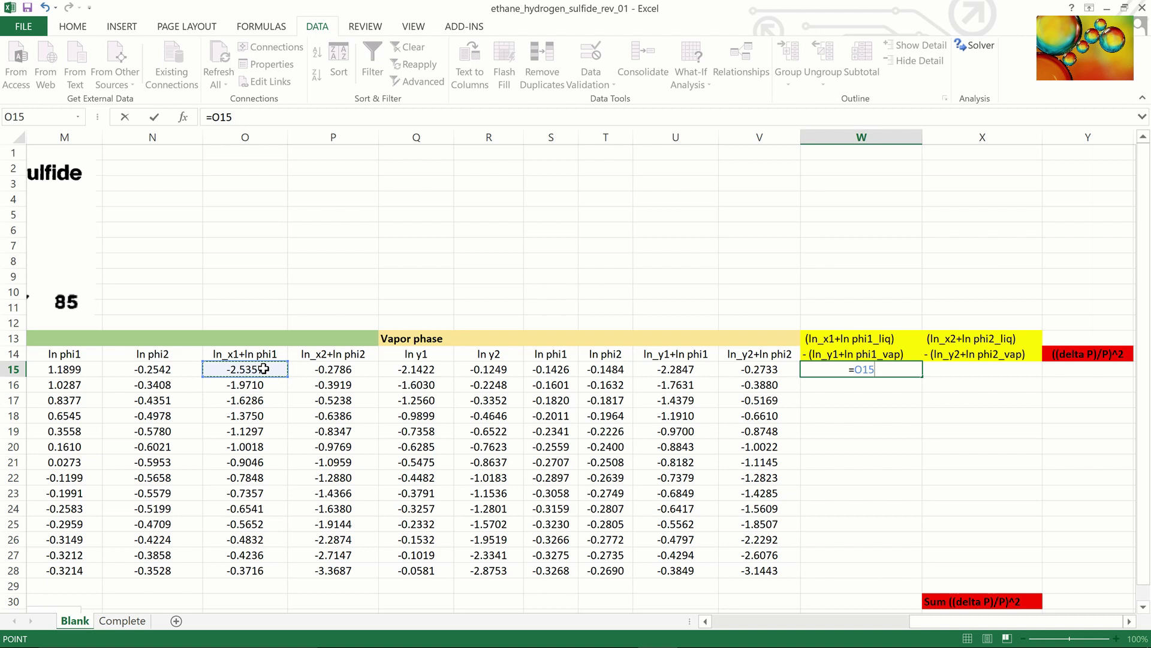
pyautogui.write('-')
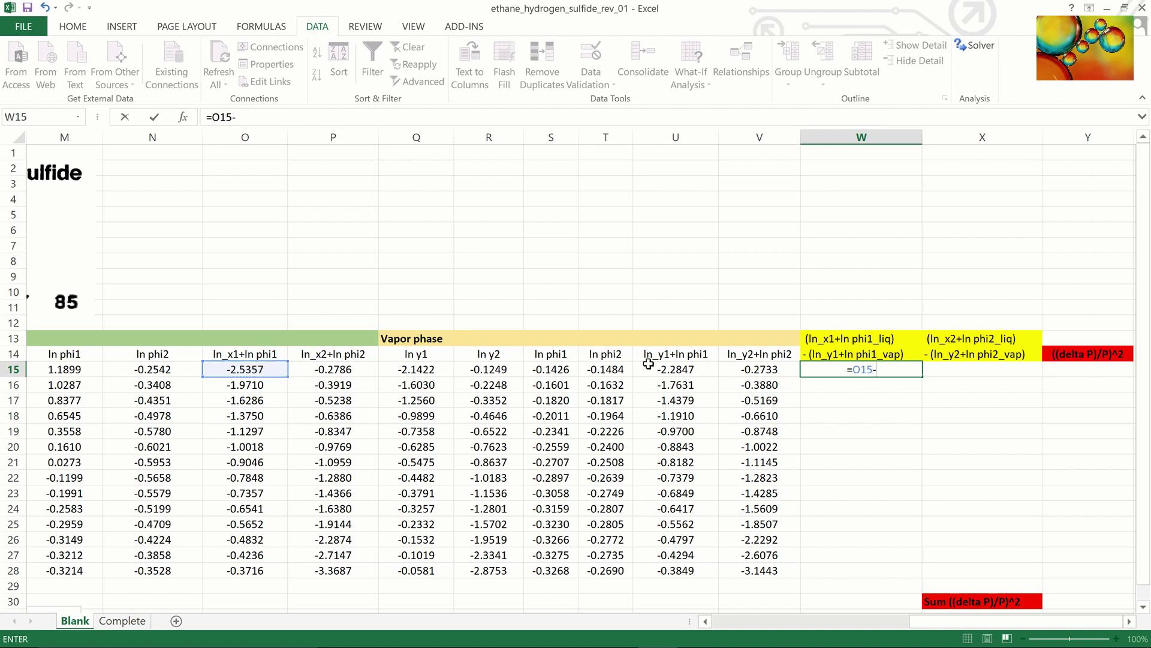
pyautogui.click(667, 369)
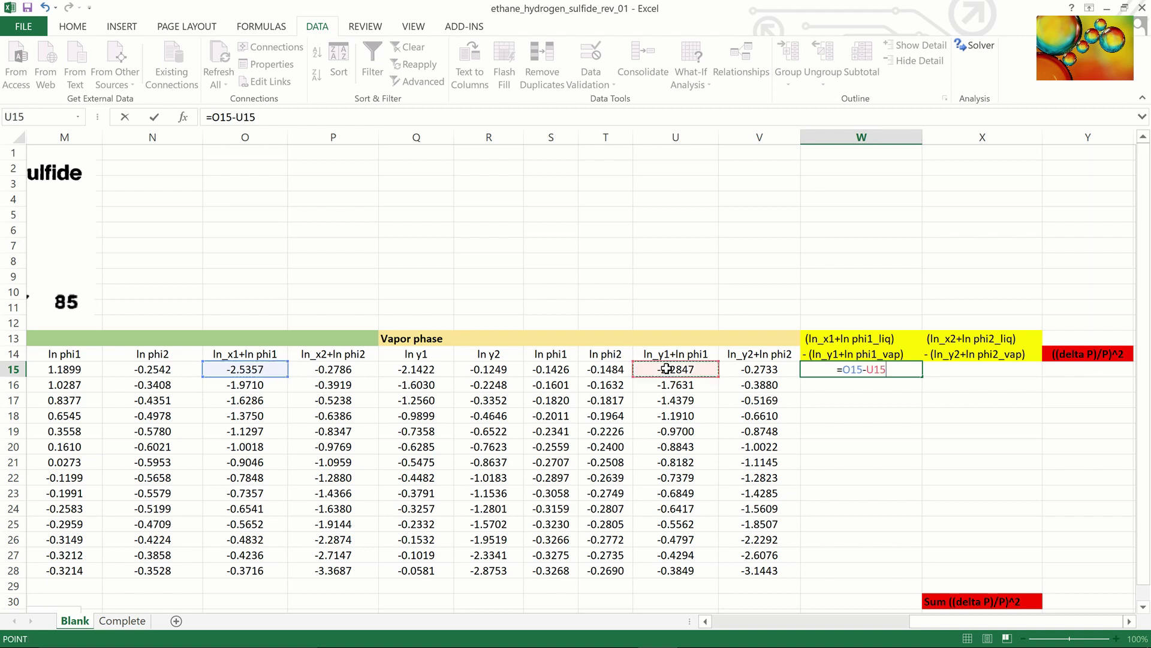
pyautogui.press('Return')
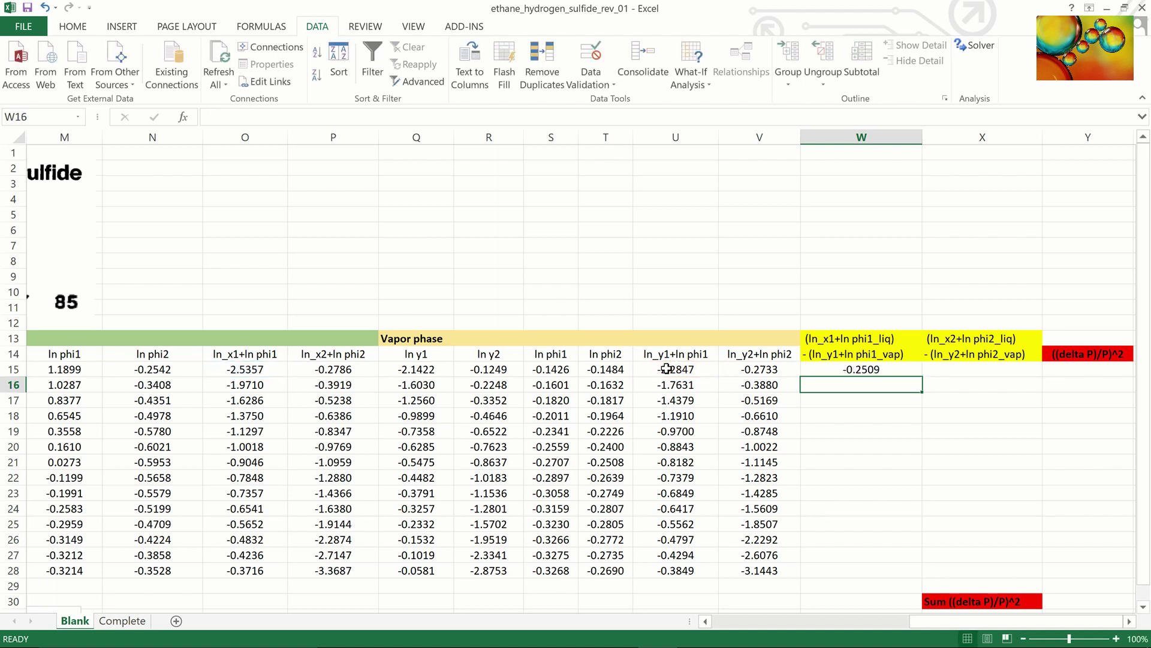
pyautogui.click(901, 370)
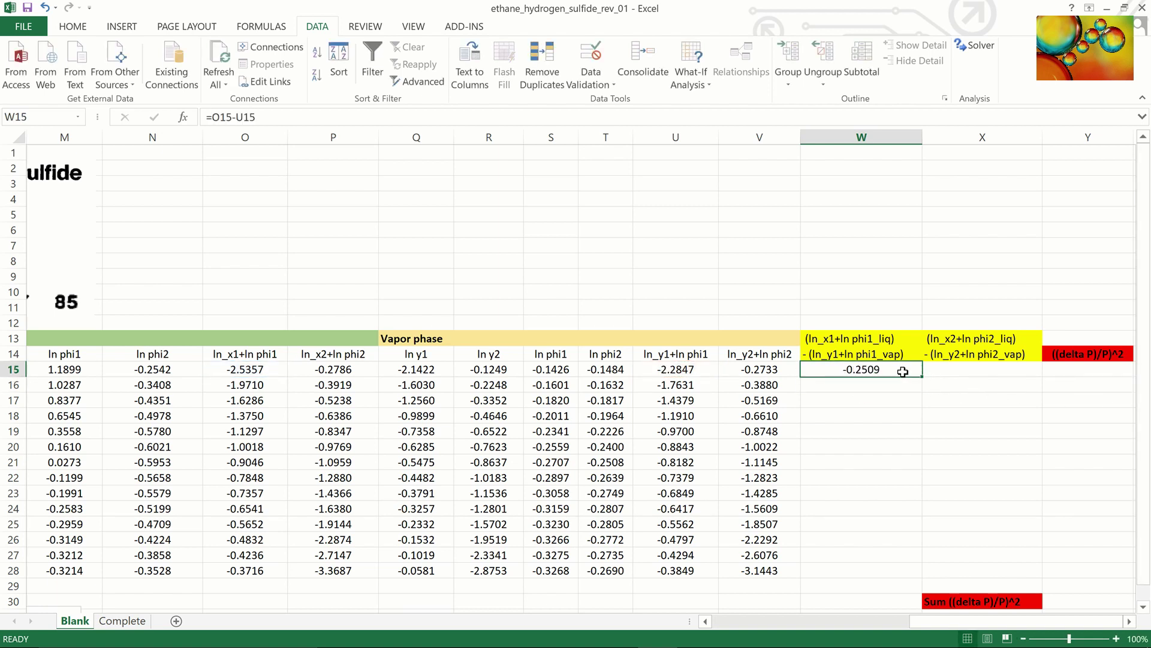
pyautogui.moveTo(923, 376); pyautogui.dragTo(1013, 376)
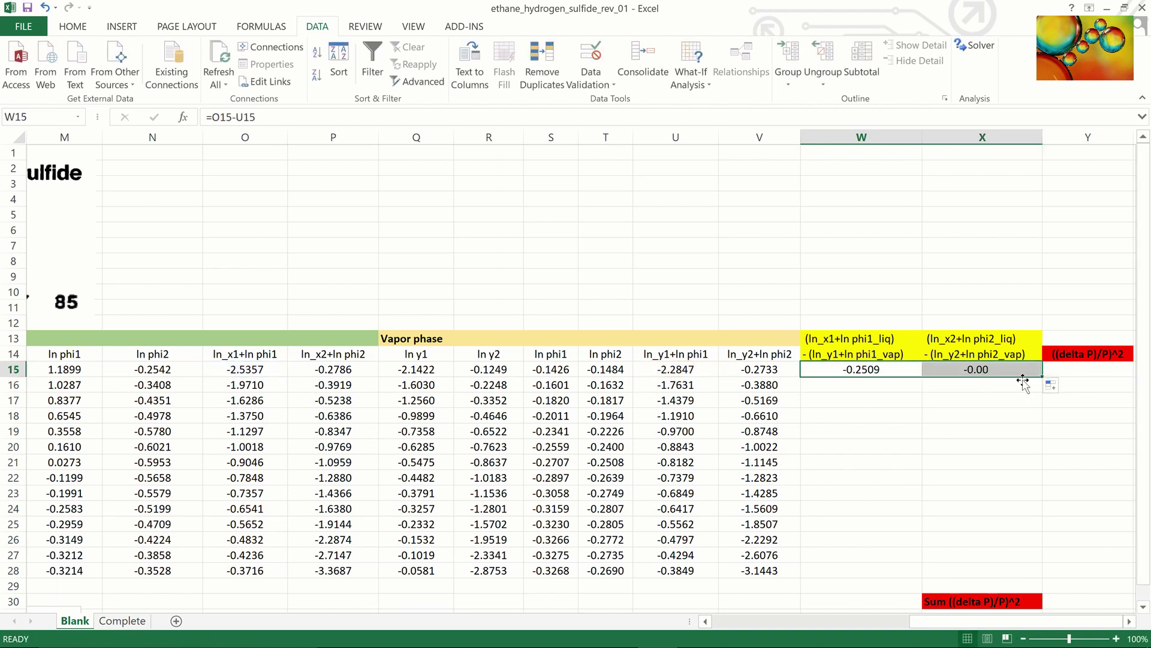
pyautogui.doubleClick(1042, 376)
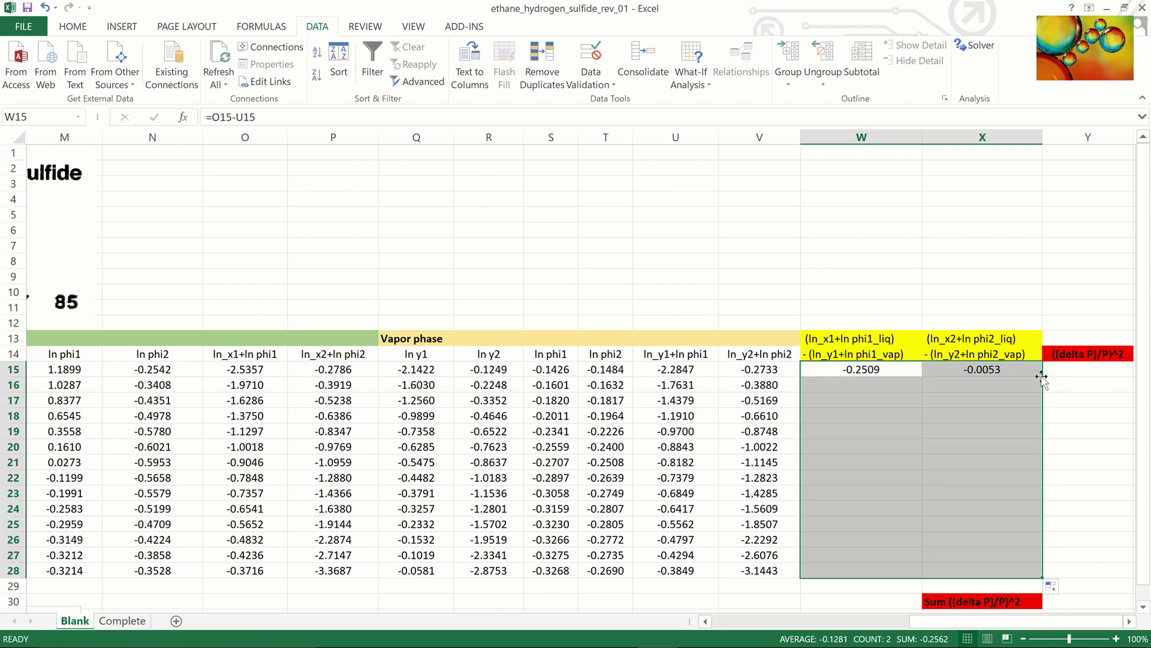
# - Calculate the squared relative pressure error in Y15 with =((J15-F15)/F15)^2 and fill it down to row 28
pyautogui.click(1076, 376)
pyautogui.write('=')
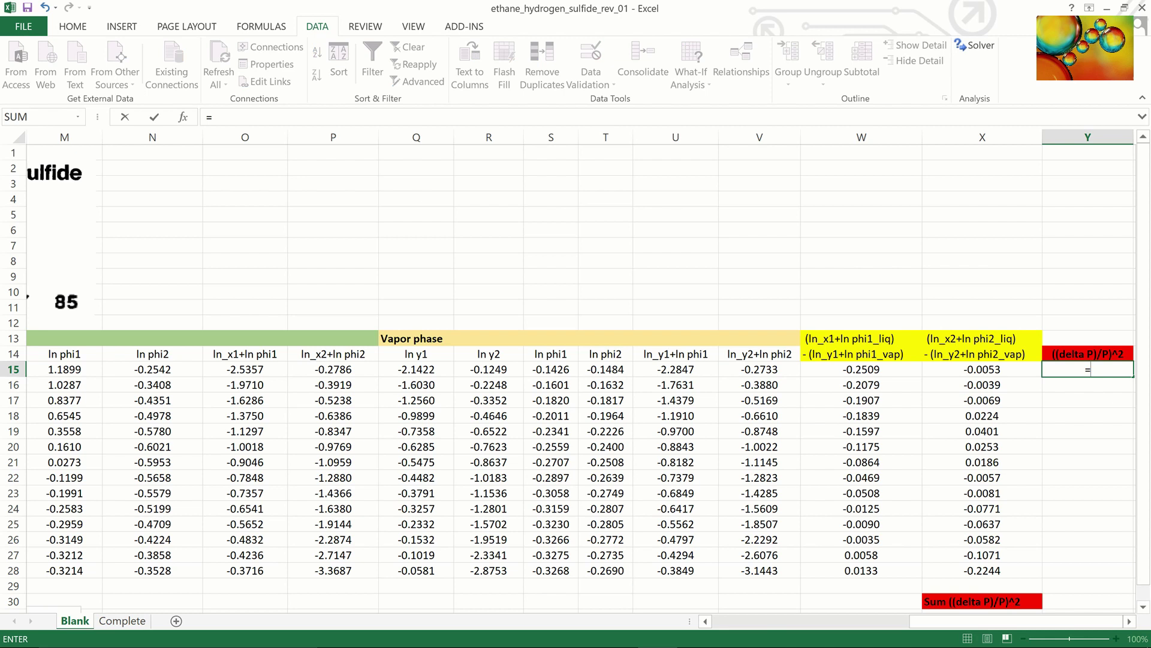
pyautogui.write('((')
pyautogui.moveTo(1007, 624); pyautogui.dragTo(748, 638)
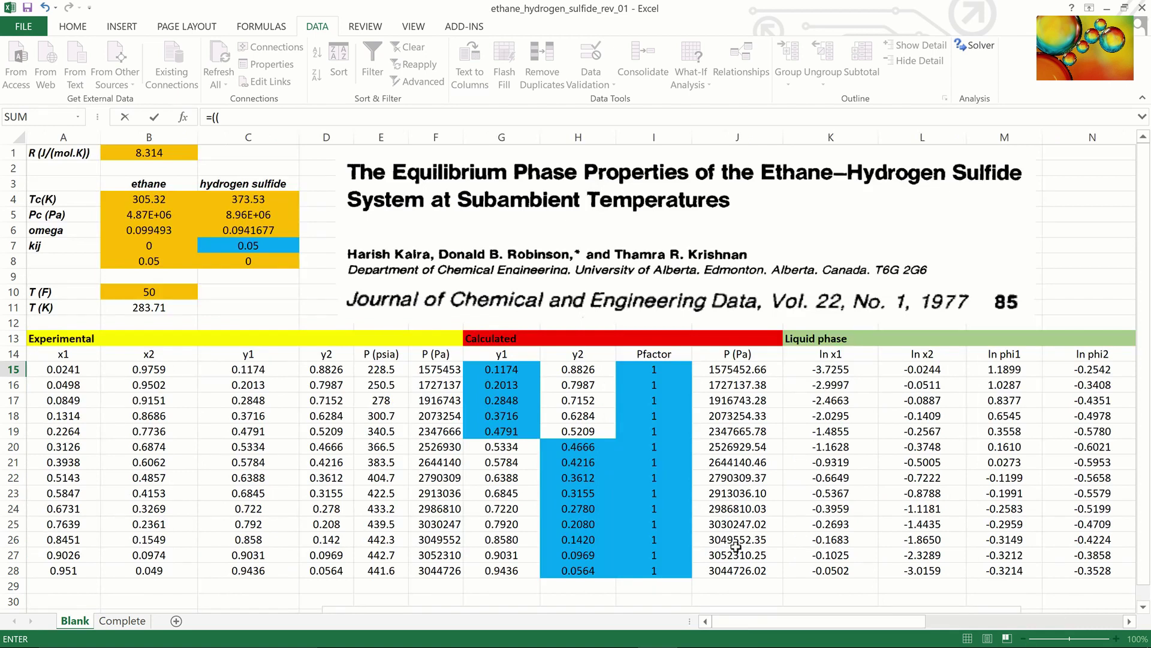
pyautogui.click(725, 369)
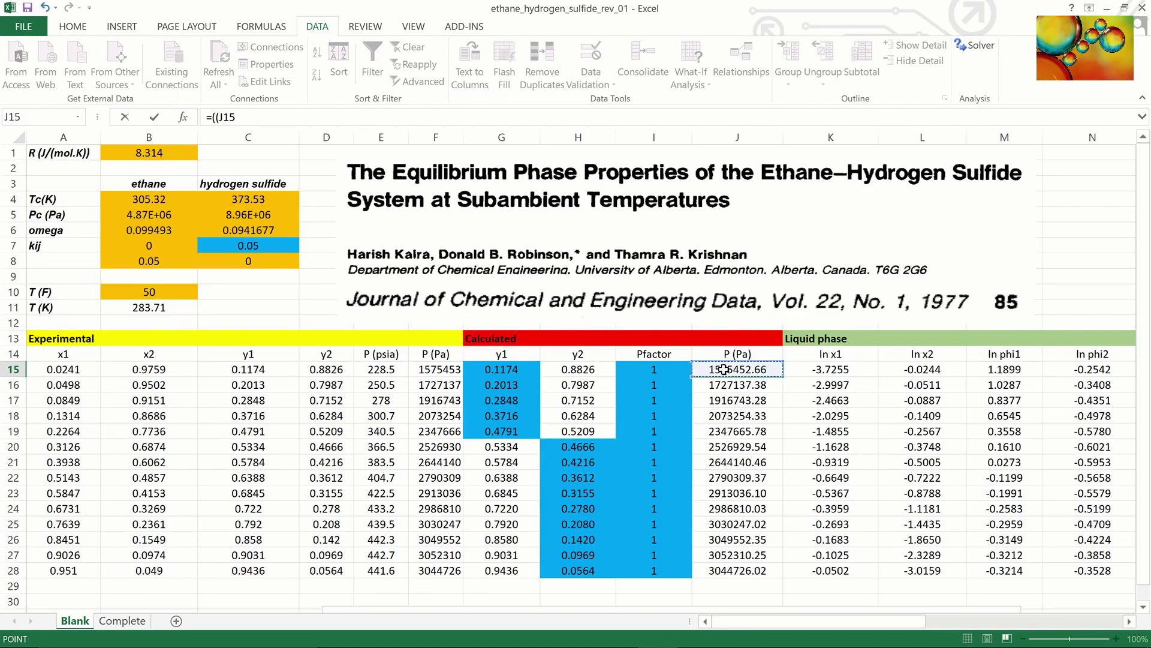
pyautogui.write('-')
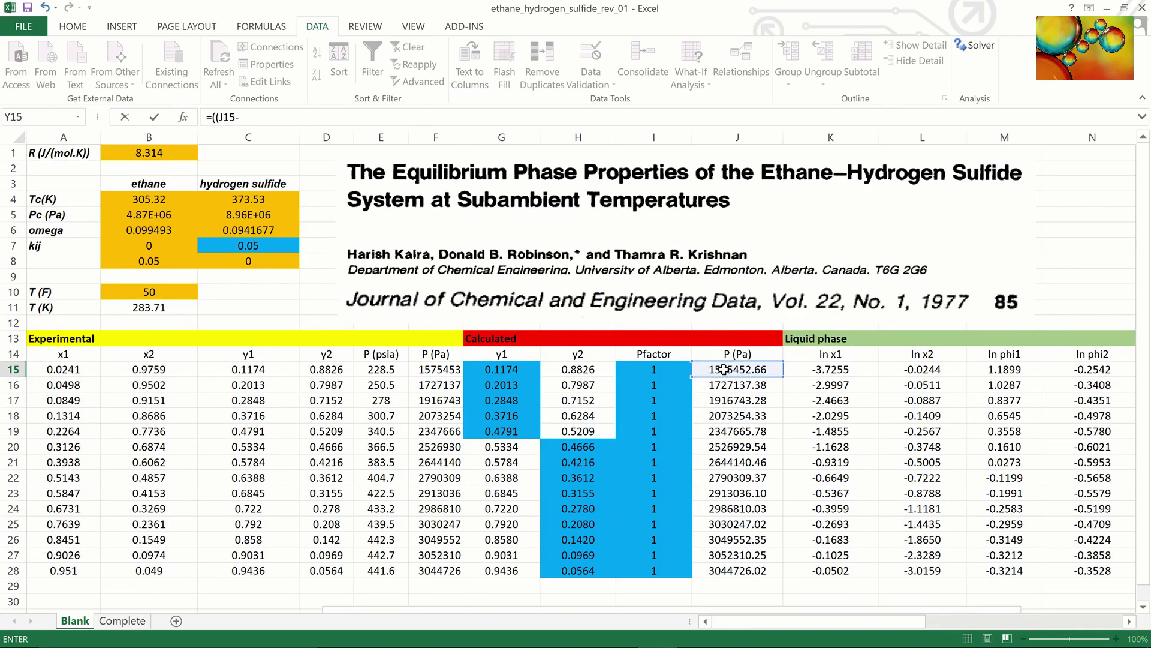
pyautogui.click(449, 372)
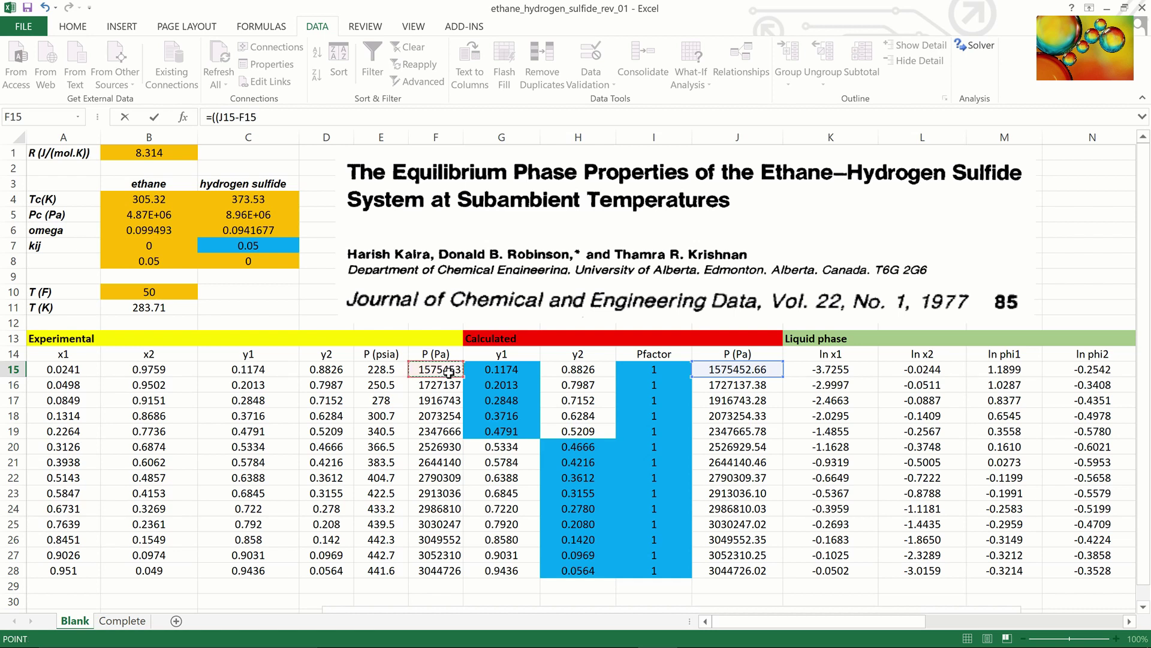
pyautogui.write(')/')
pyautogui.click(449, 373)
pyautogui.write(')^2')
pyautogui.press('Return')
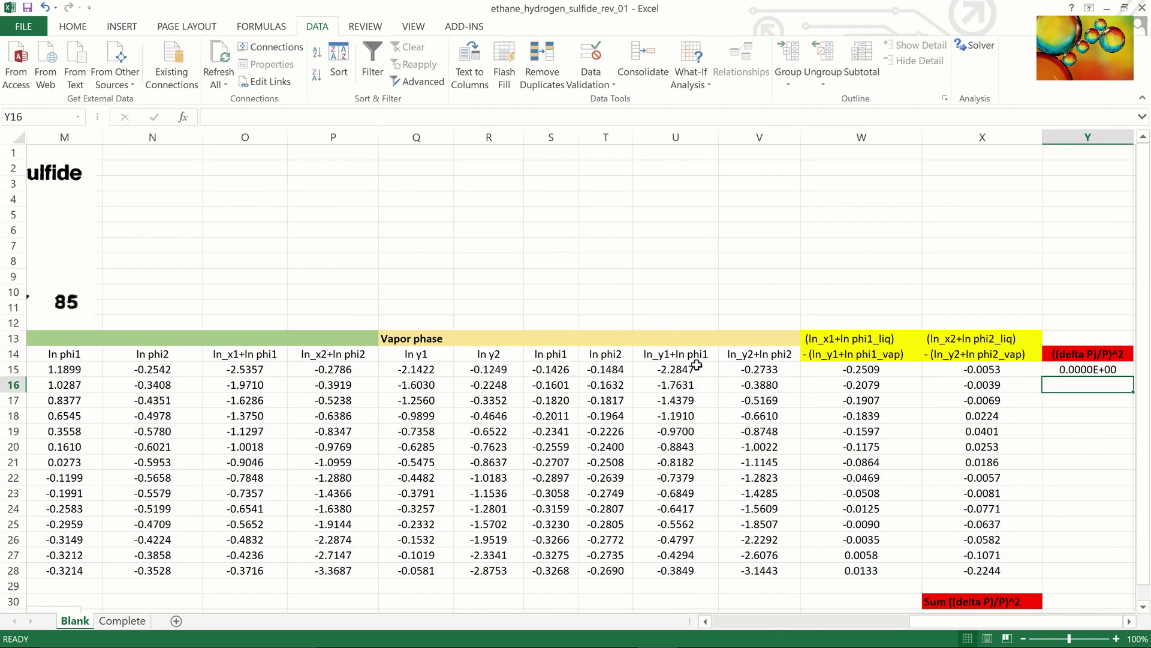
pyautogui.click(1105, 368)
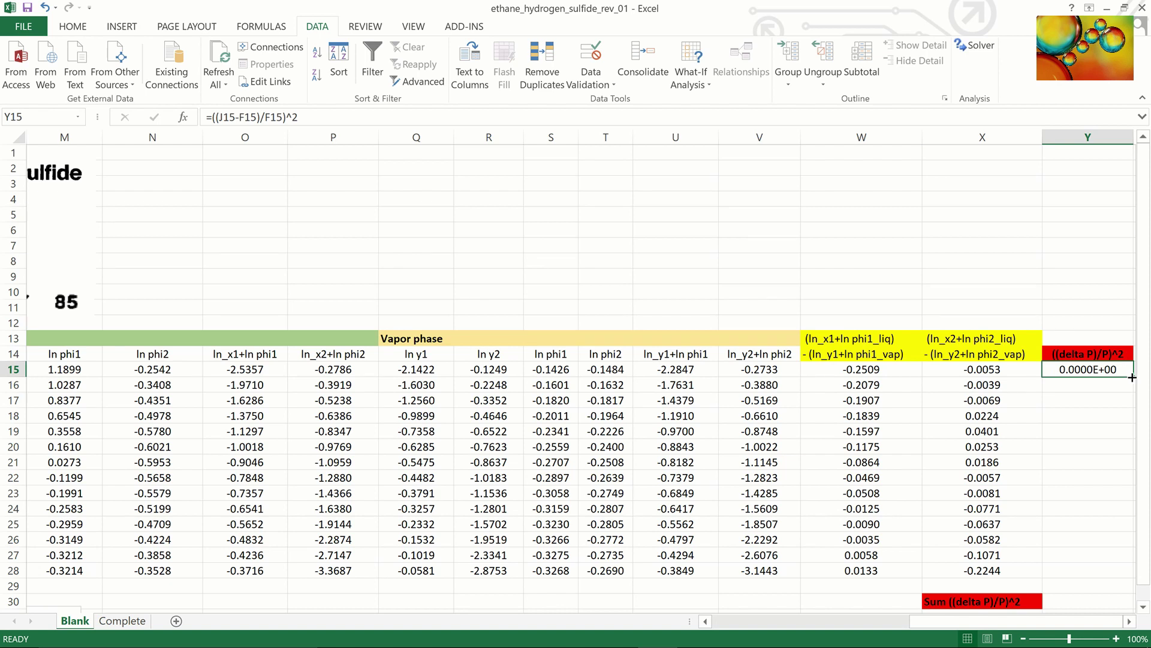
pyautogui.doubleClick(1132, 375)
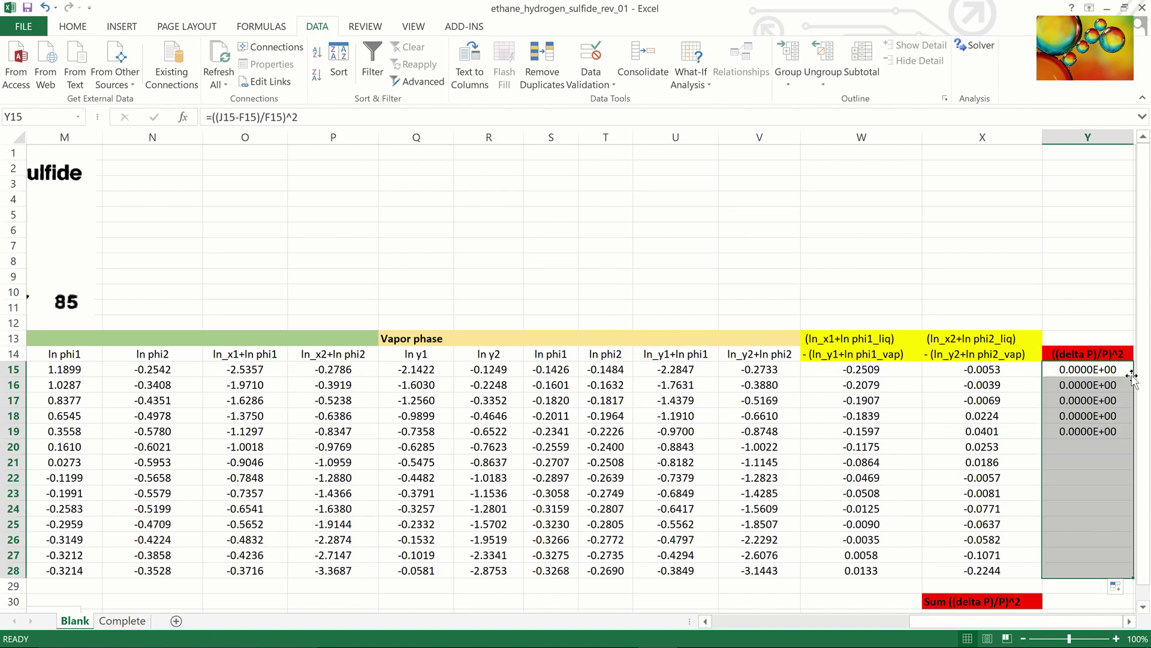
# - Total the squared relative pressure errors in Y30 with =SUM(Y15:Y28)
pyautogui.click(1085, 596)
pyautogui.write('=s')
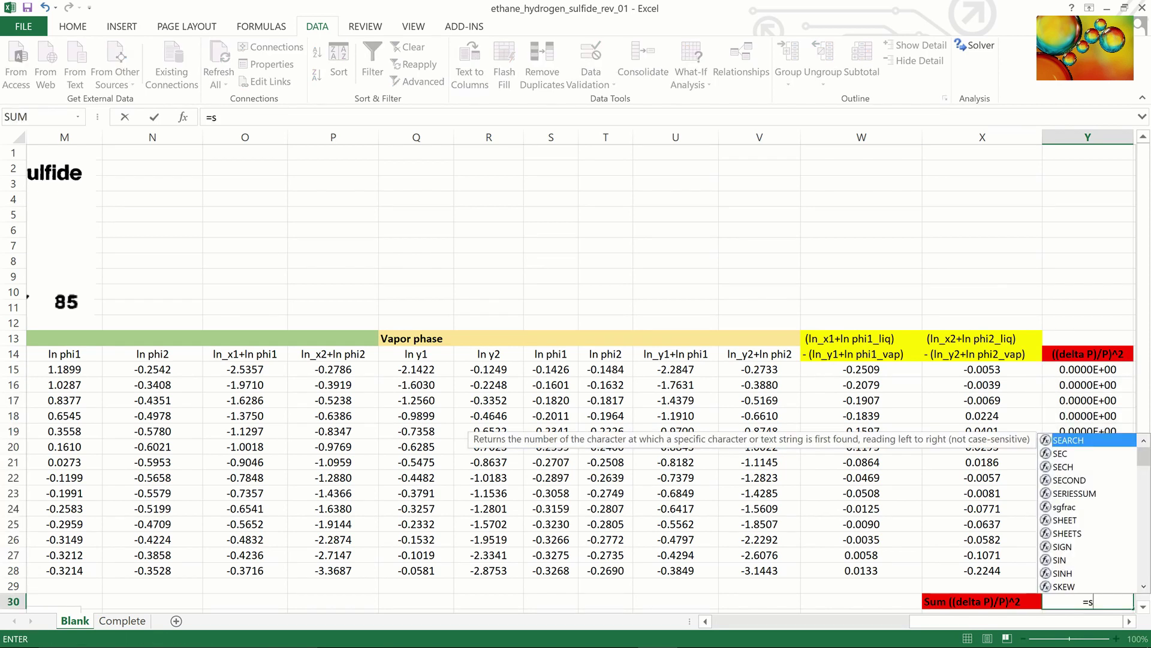
pyautogui.write('um(')
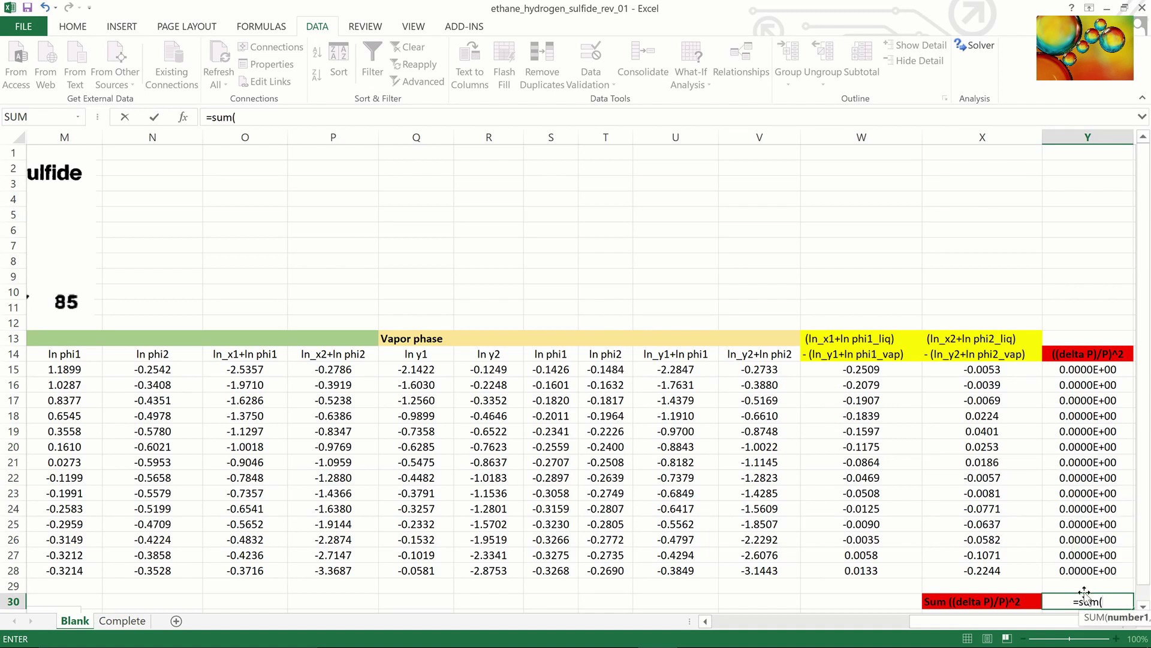
pyautogui.moveTo(1100, 368); pyautogui.dragTo(1100, 564)
pyautogui.write(')')
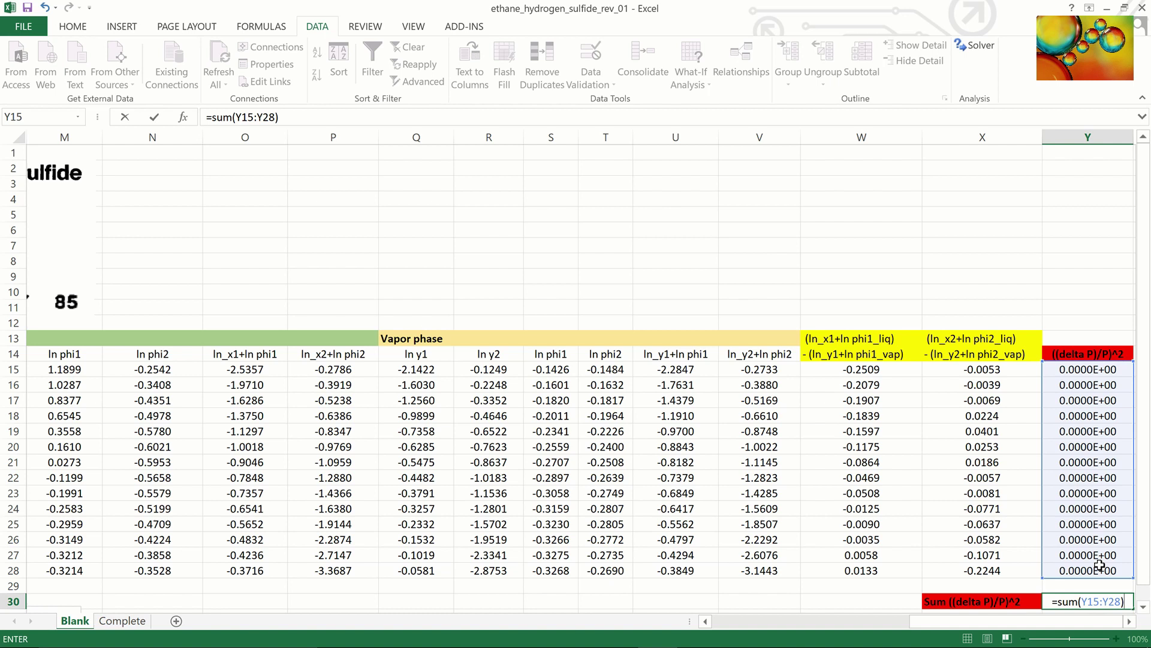
pyautogui.press('Return')
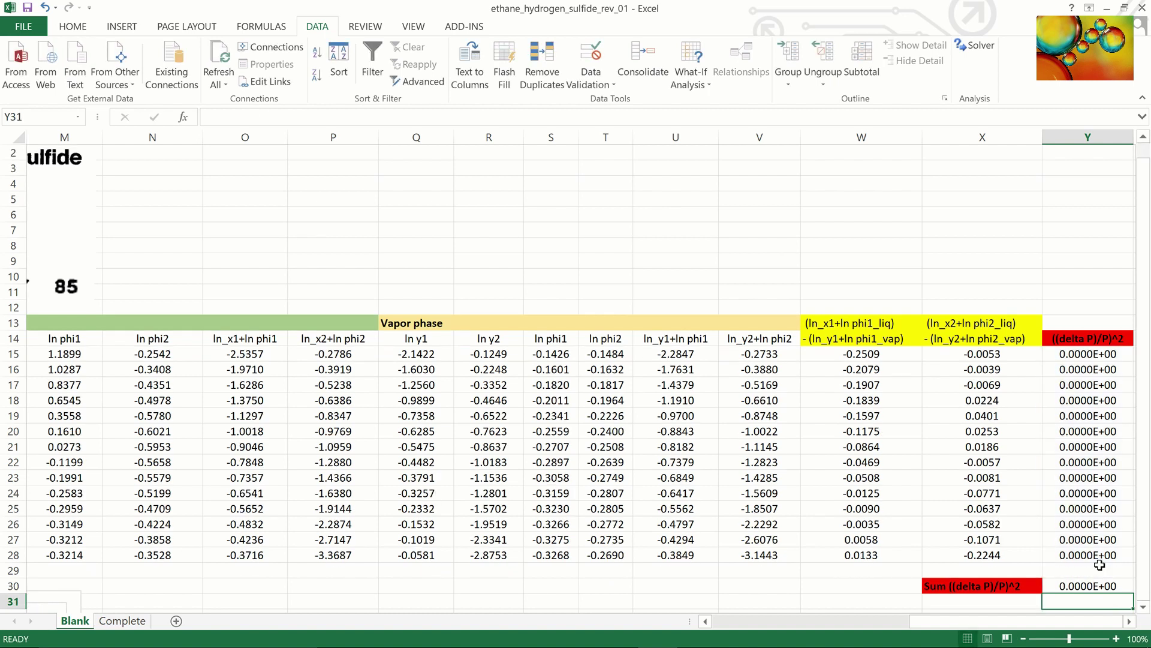
# - Open Solver, set the objective to the error sum in $Y$30, and choose Min
pyautogui.click(1089, 587)
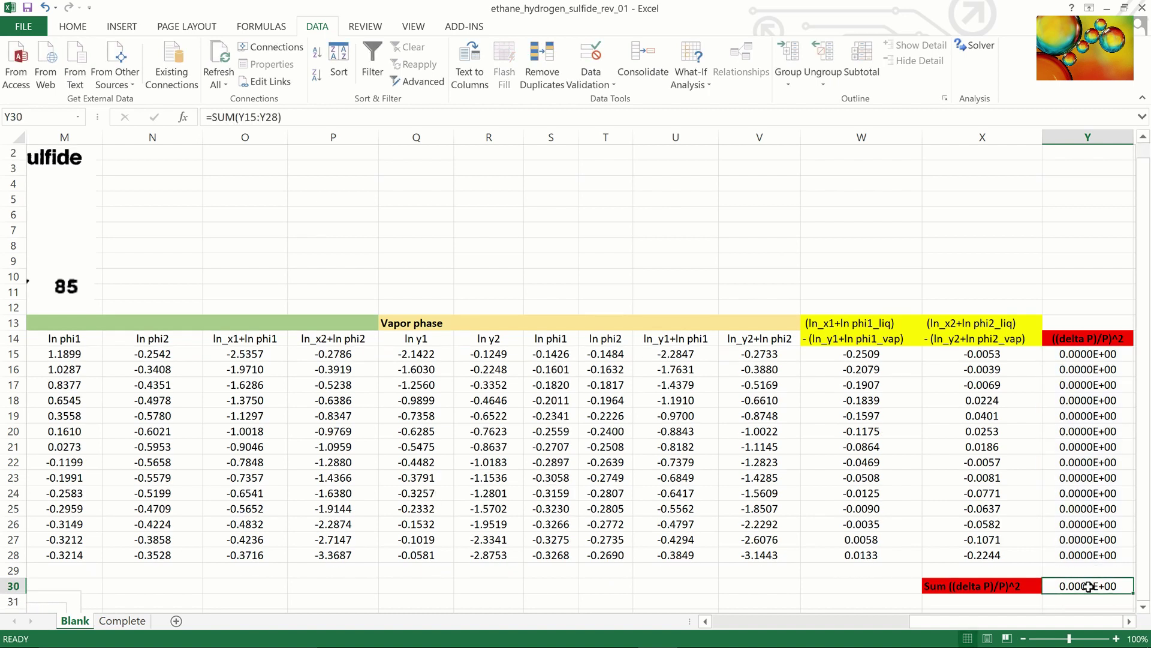
pyautogui.click(977, 48)
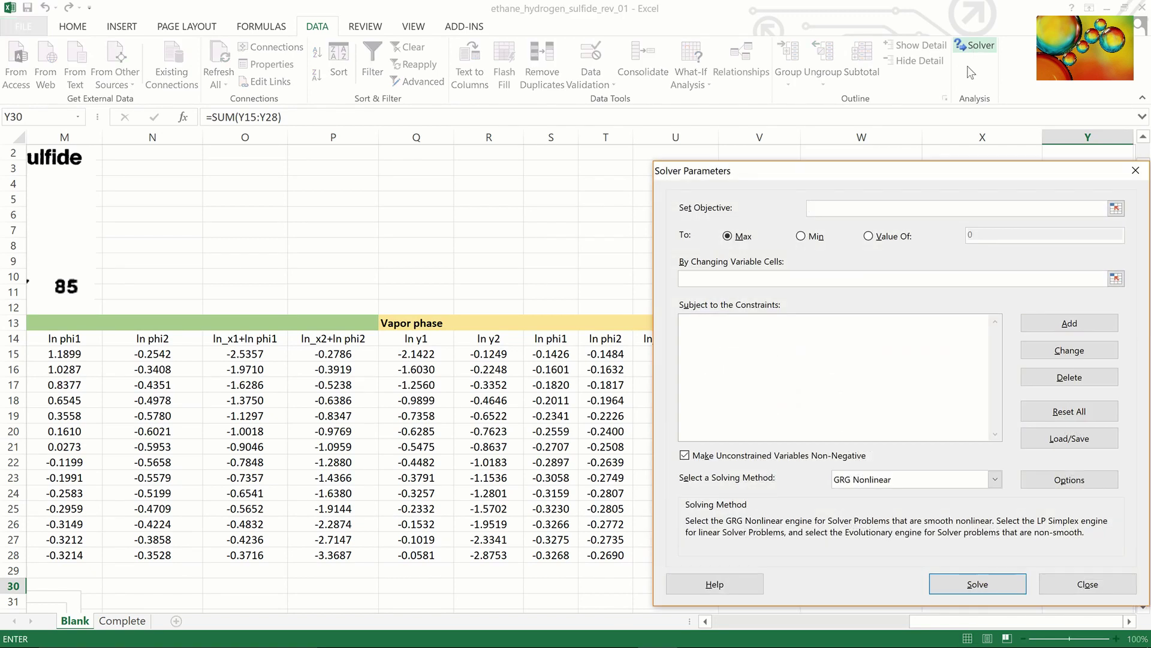
pyautogui.moveTo(926, 165); pyautogui.dragTo(706, 153)
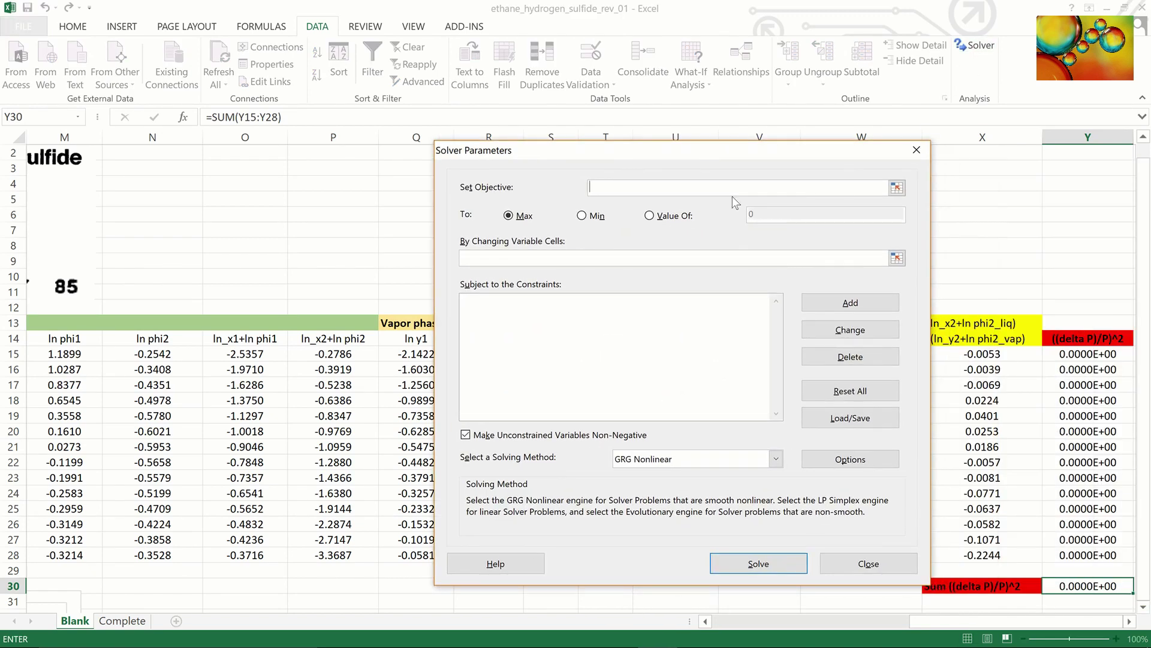
pyautogui.click(1081, 581)
pyautogui.click(581, 216)
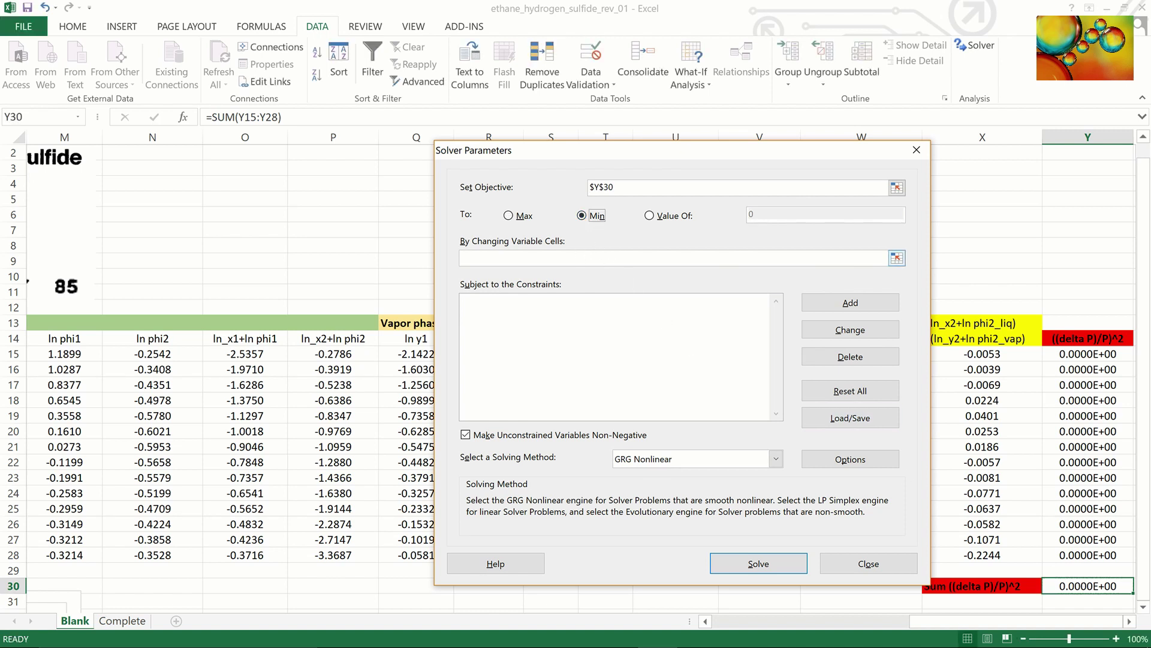
# - Set the Solver's changing variable cells to $C$7, $G$15:$G$19, $H$20:$H$28 and $I$15:$I$28
pyautogui.click(462, 258)
pyautogui.moveTo(935, 621); pyautogui.dragTo(737, 628)
pyautogui.click(273, 230)
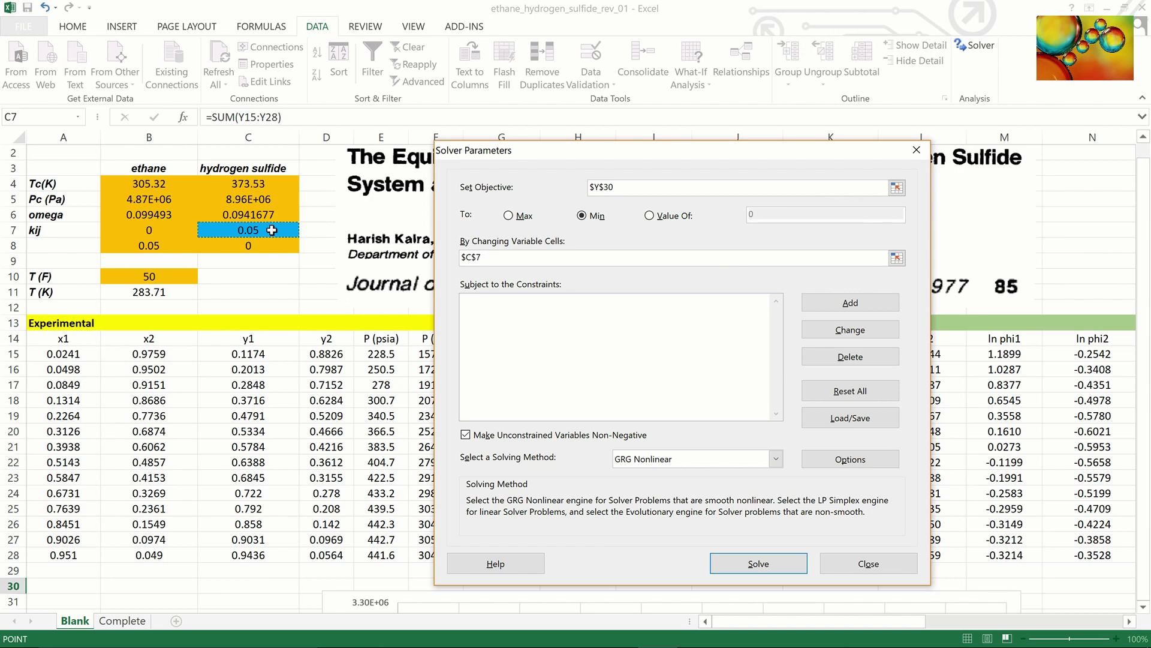
pyautogui.moveTo(678, 155); pyautogui.dragTo(234, 158)
pyautogui.write(',')
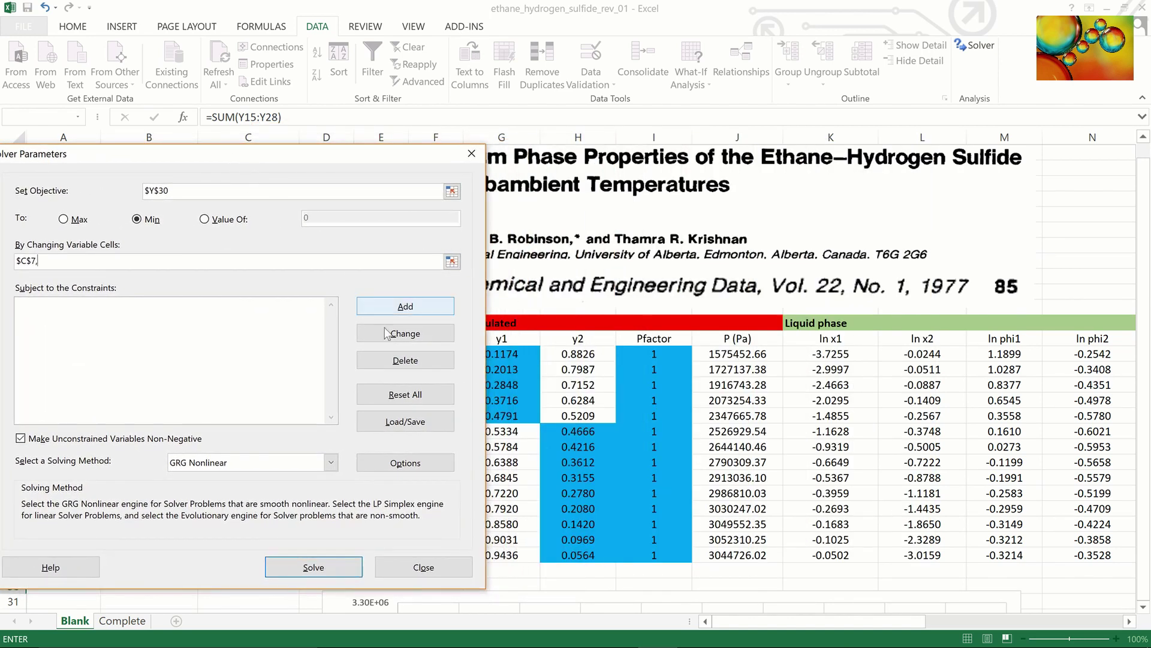
pyautogui.moveTo(513, 353); pyautogui.dragTo(518, 415)
pyautogui.write(',')
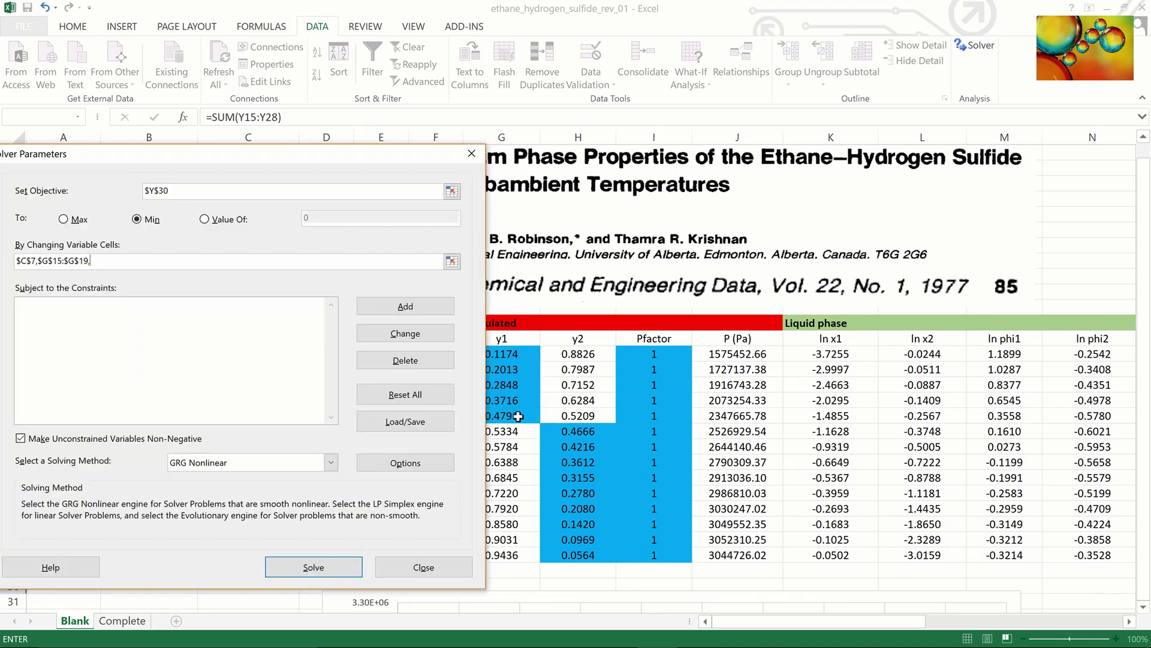
pyautogui.moveTo(572, 431); pyautogui.dragTo(571, 554)
pyautogui.write(',')
pyautogui.moveTo(656, 355); pyautogui.dragTo(654, 551)
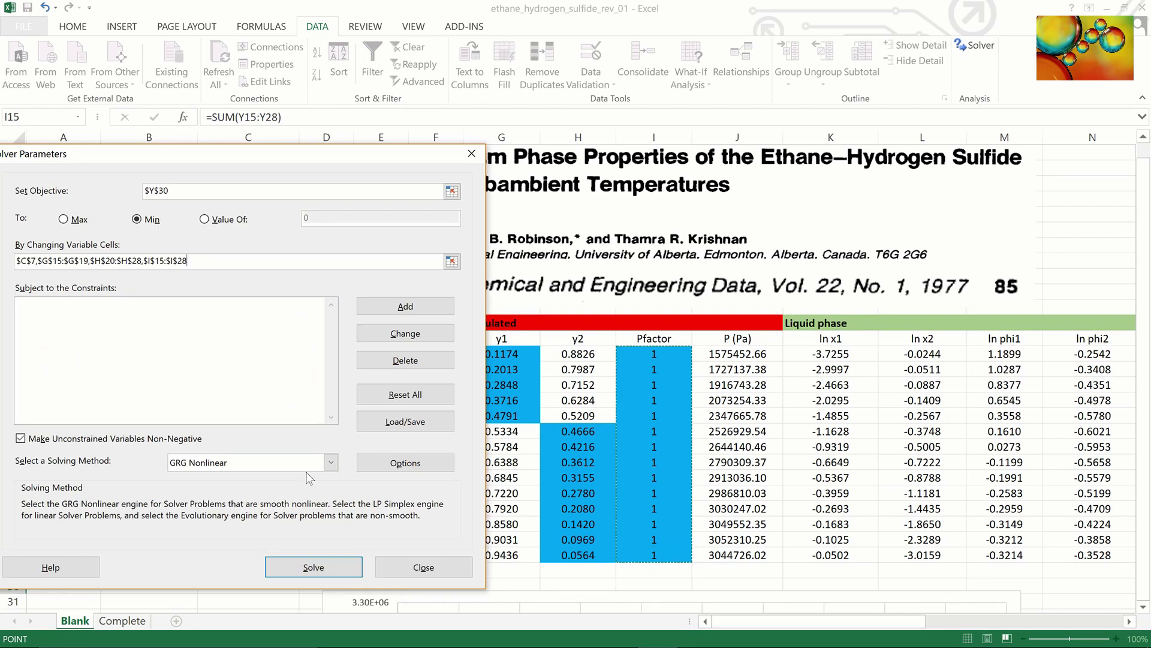
# - Start adding a Solver constraint for the liquid-minus-vapour equilibrium differences in columns W and X
pyautogui.click(207, 376)
pyautogui.click(404, 305)
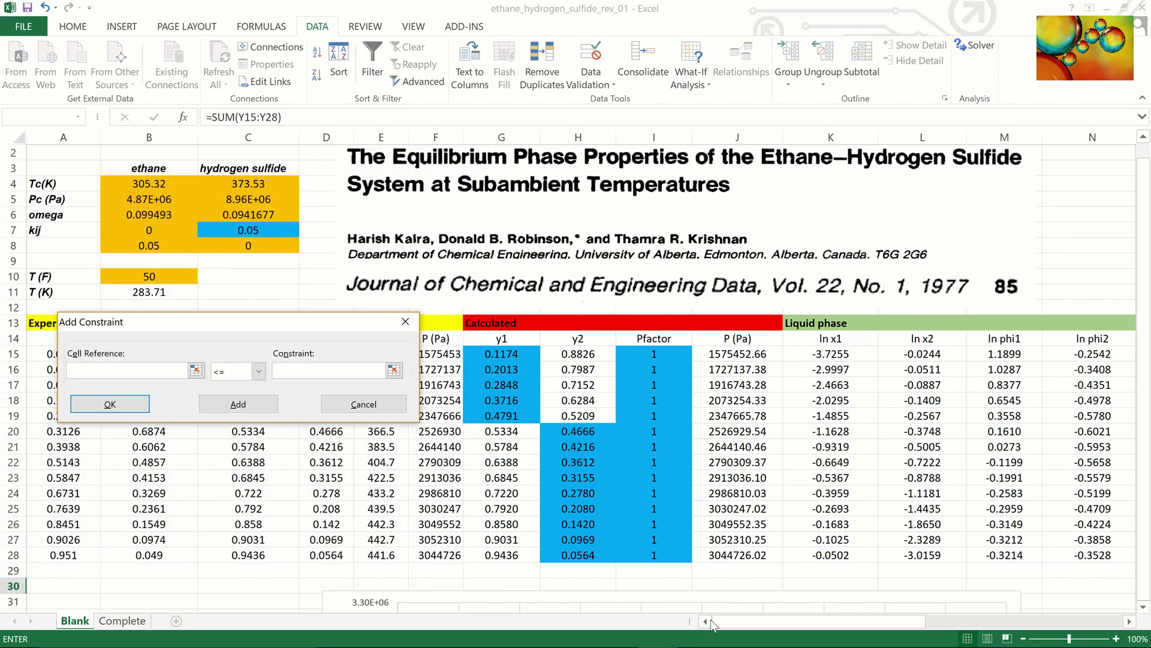
pyautogui.moveTo(779, 623); pyautogui.dragTo(1011, 639)
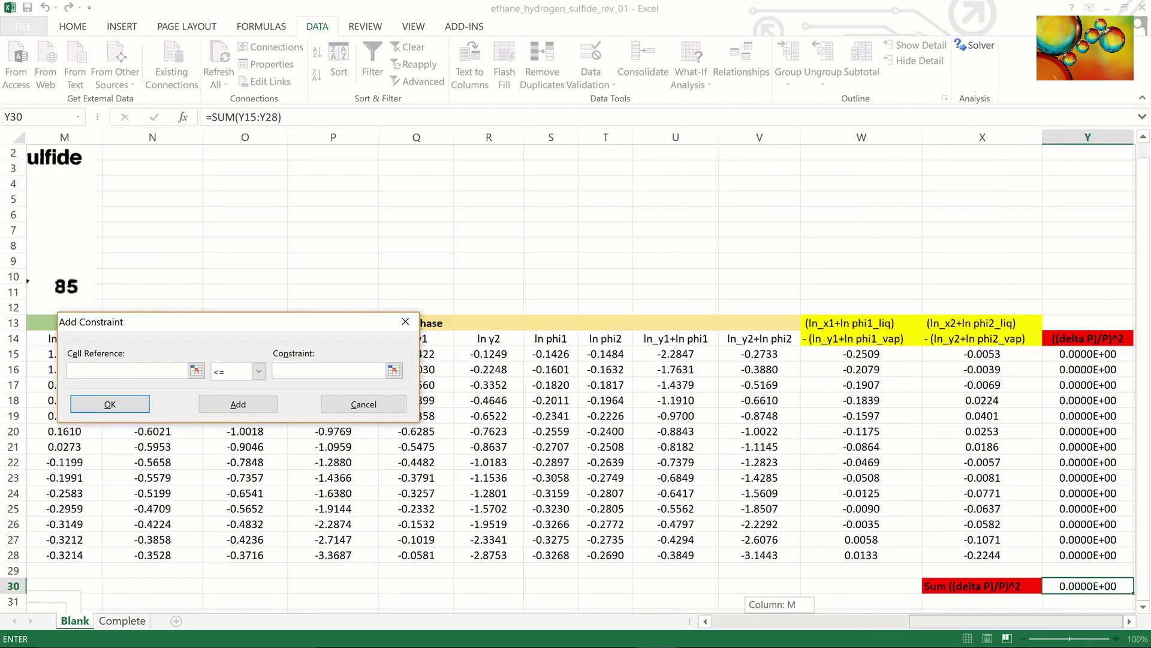
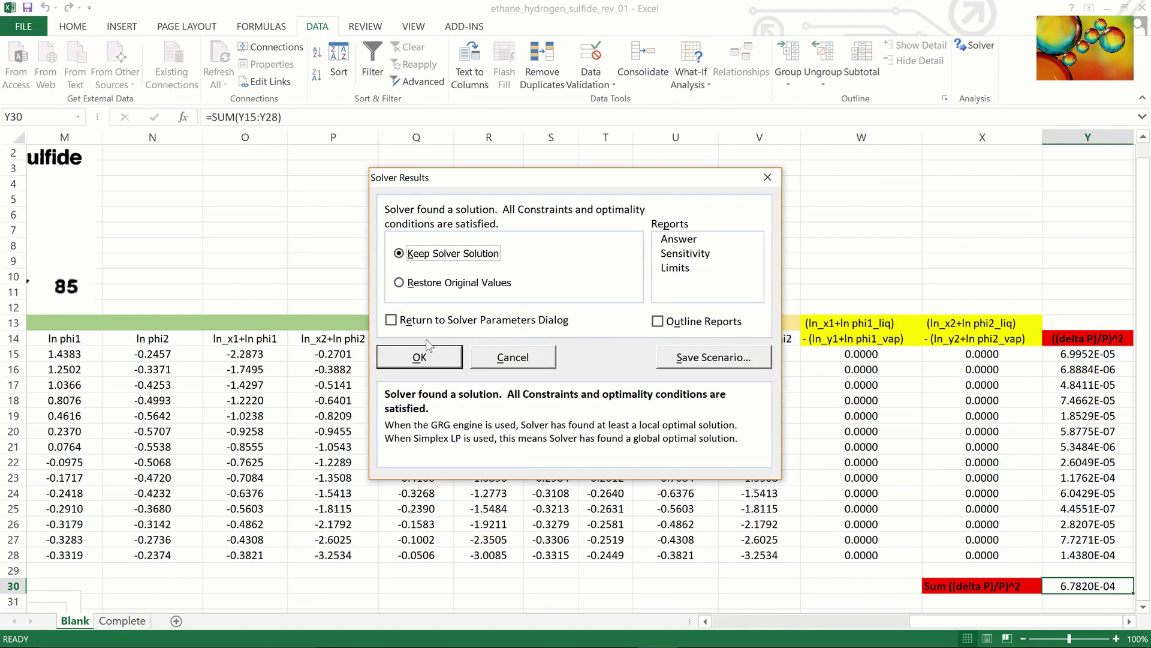
# - Keep the Solver solution and check the equilibrium differences in W15:X28
pyautogui.click(425, 355)
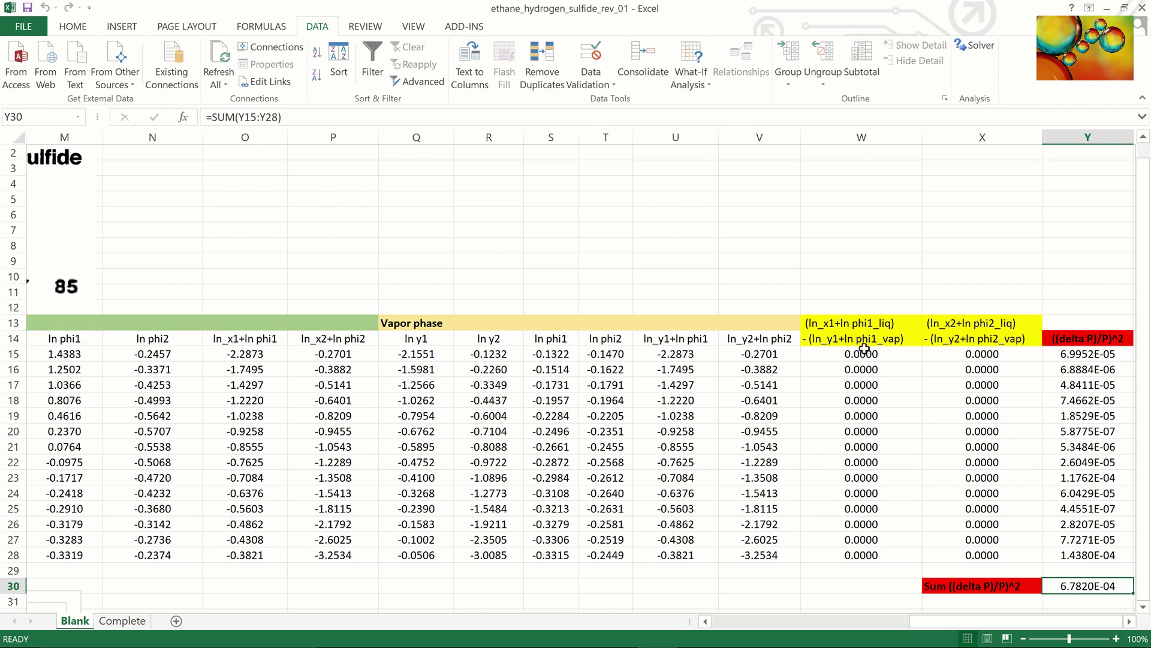
pyautogui.moveTo(864, 354); pyautogui.dragTo(939, 549)
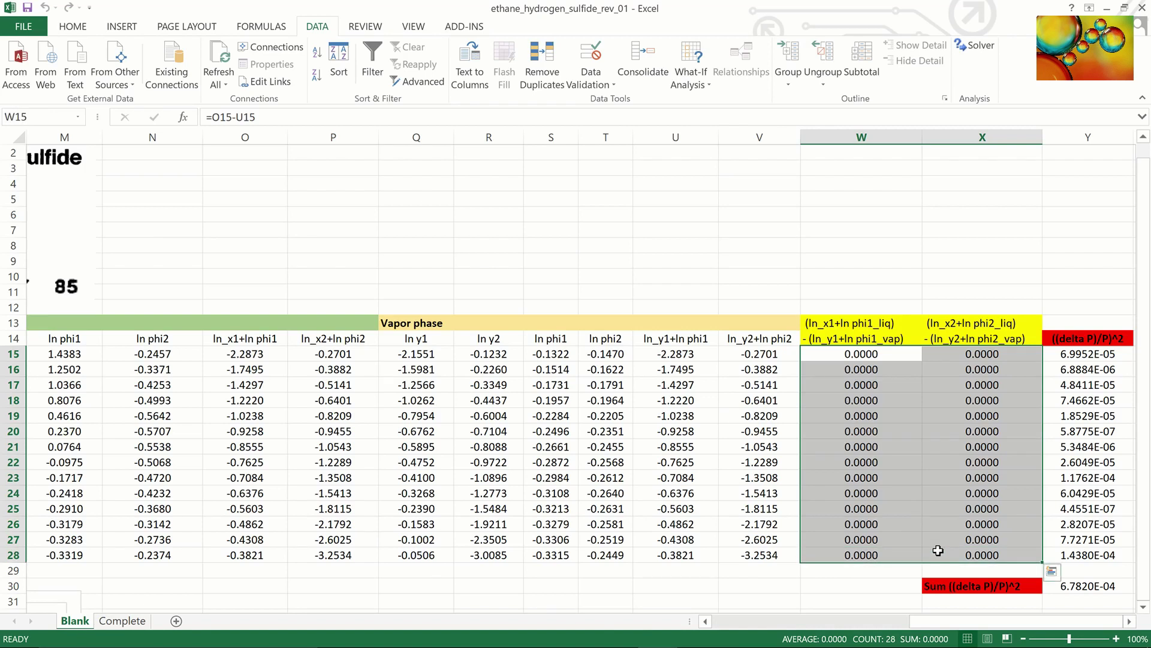
pyautogui.click(921, 199)
# - Examine the fitted kij in C7 and B8, and the chart of pressure against mole fraction of component 1
pyautogui.moveTo(969, 622); pyautogui.dragTo(690, 627)
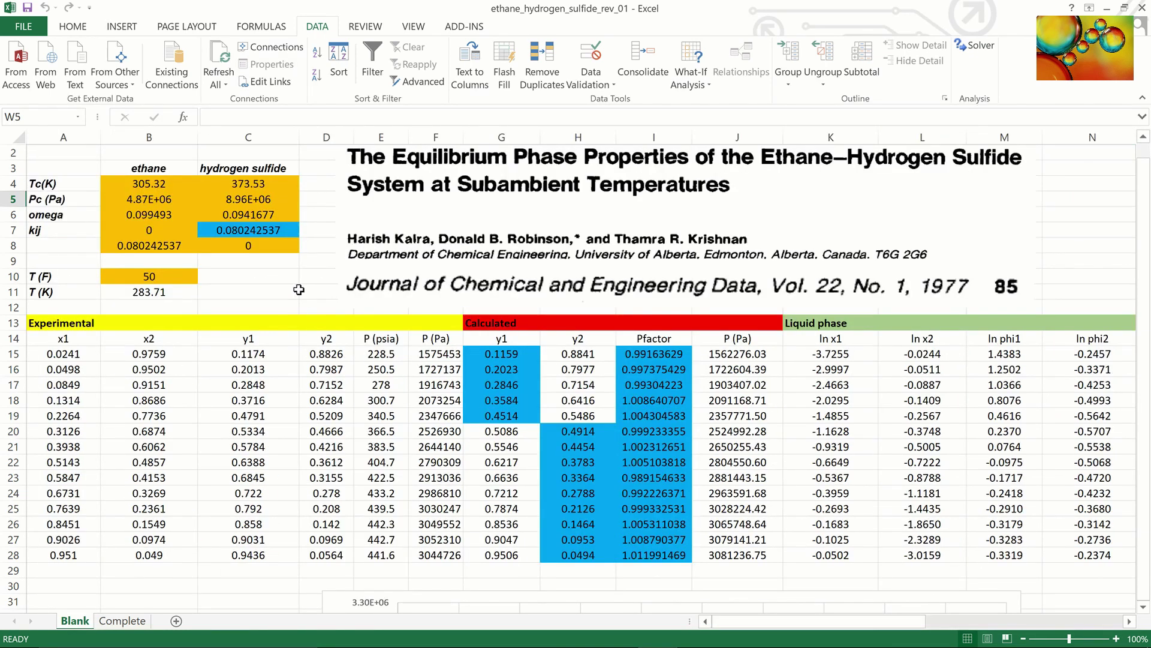
pyautogui.click(248, 227)
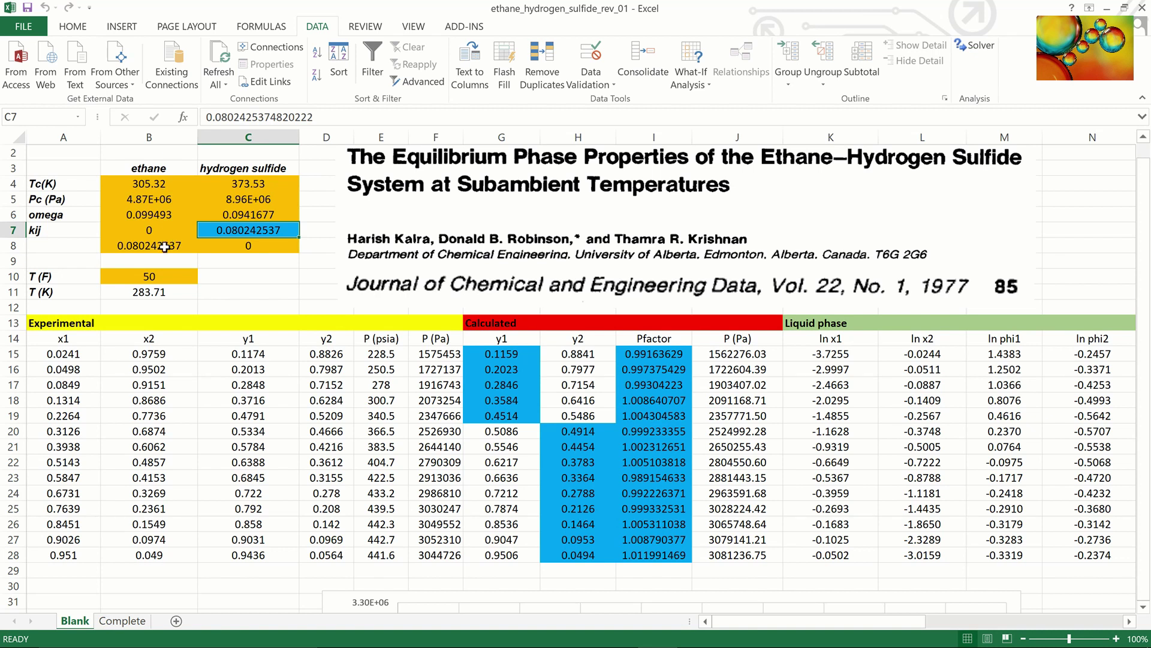
pyautogui.click(165, 245)
pyautogui.click(267, 231)
pyautogui.scroll(-4, 303, 411)
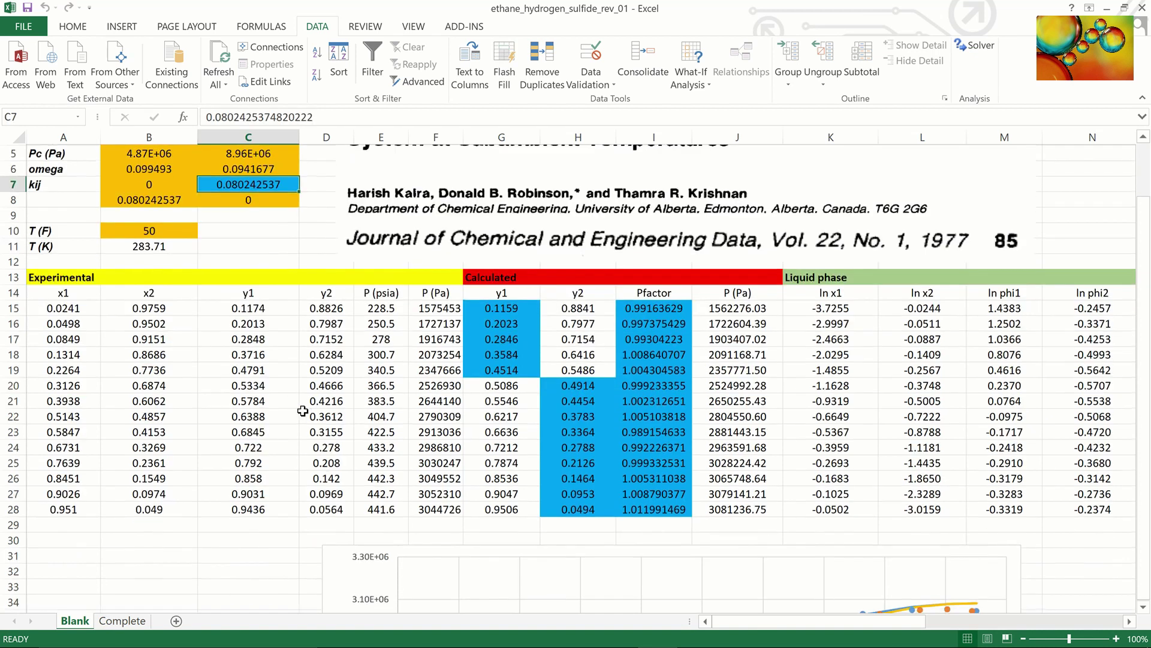
pyautogui.scroll(-3, 303, 411)
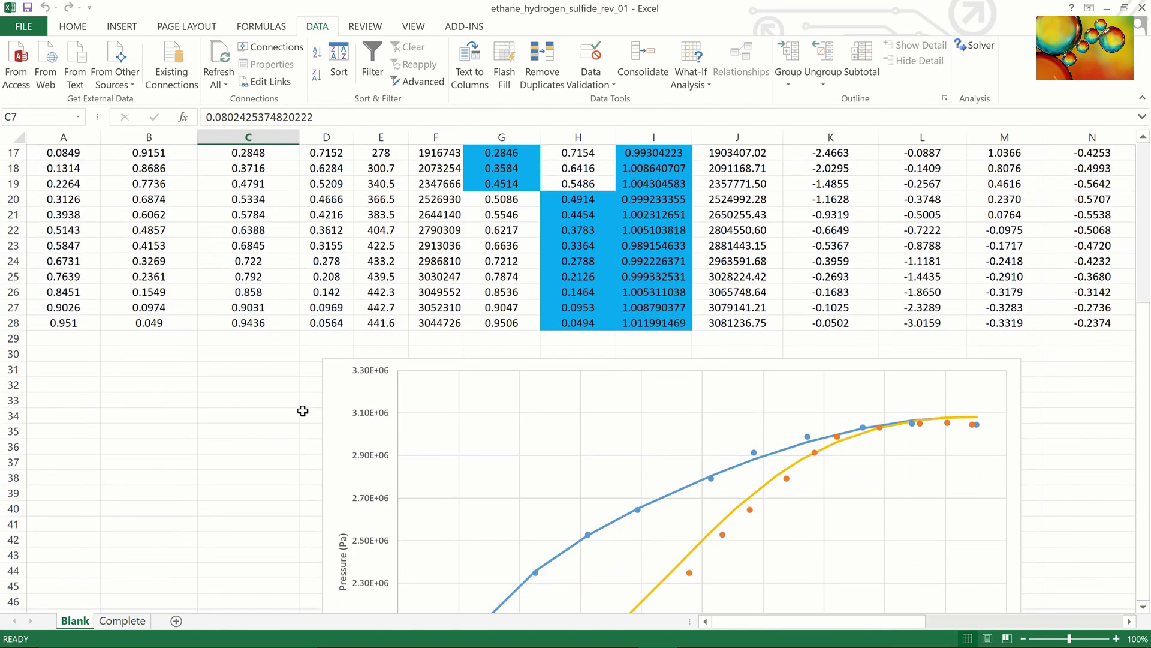
pyautogui.scroll(-2, 303, 411)
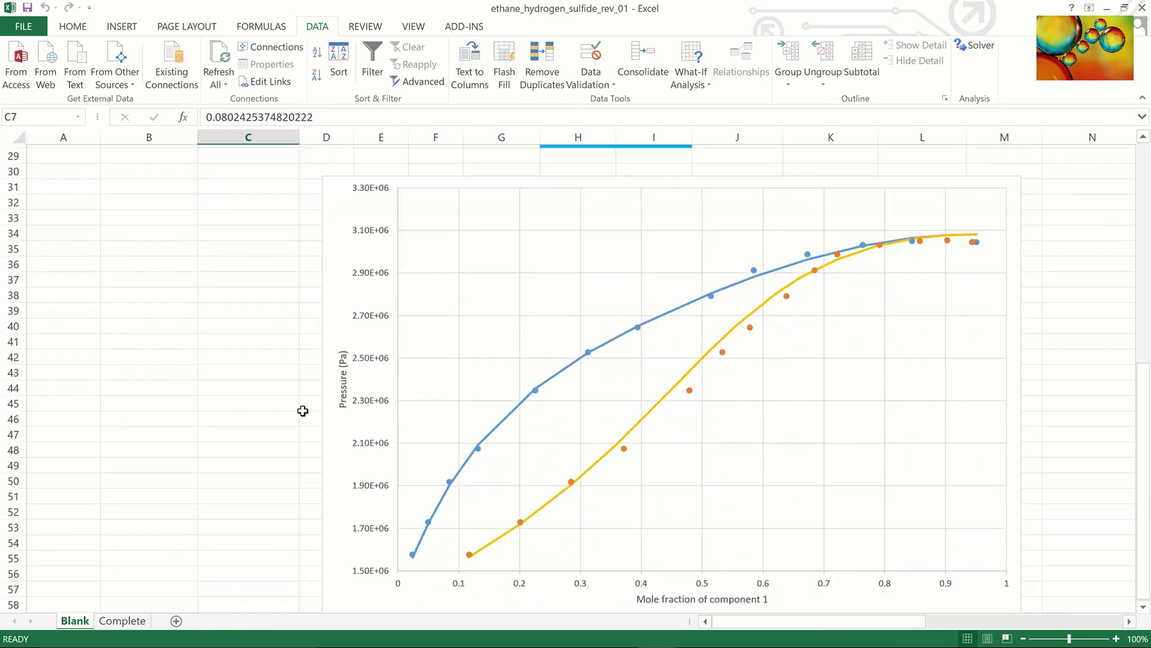